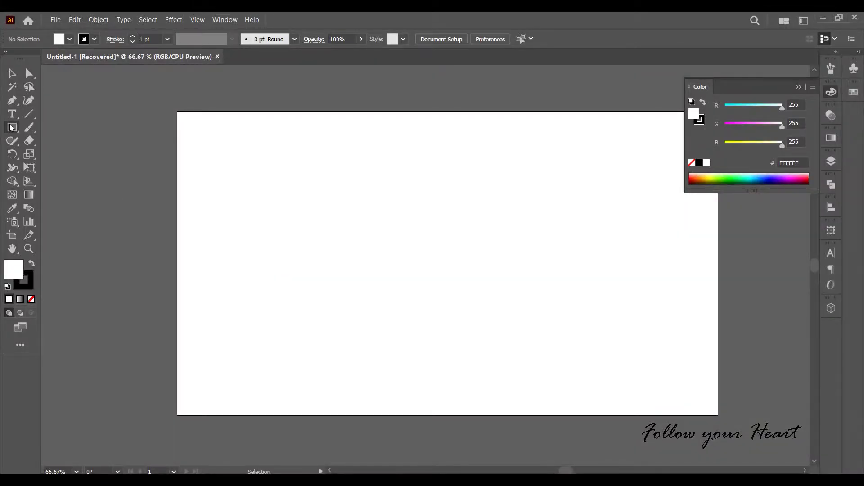
Step: Draw a wide rectangle and bend its bottom edge into a gentle upward arch
click(11, 128)
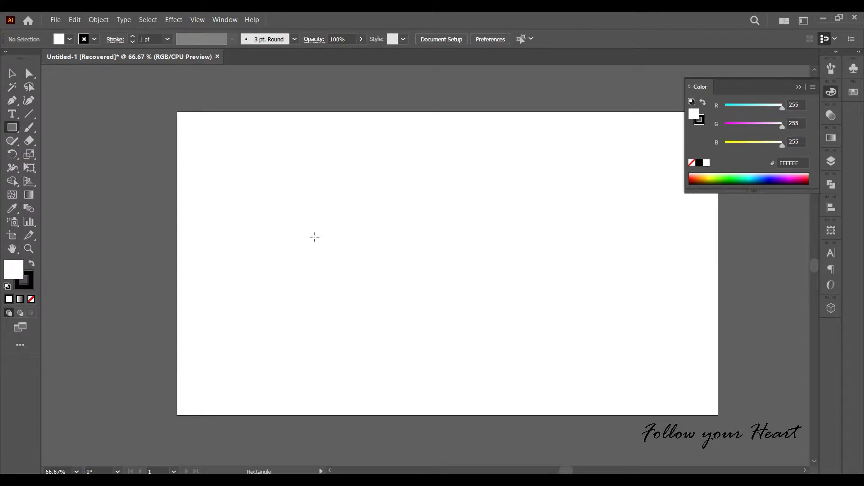
drag(282, 217, 577, 318)
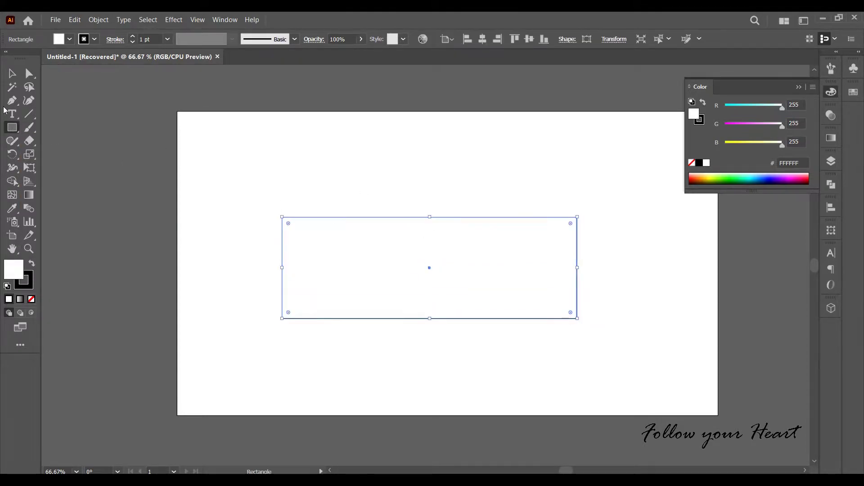
drag(12, 100, 49, 140)
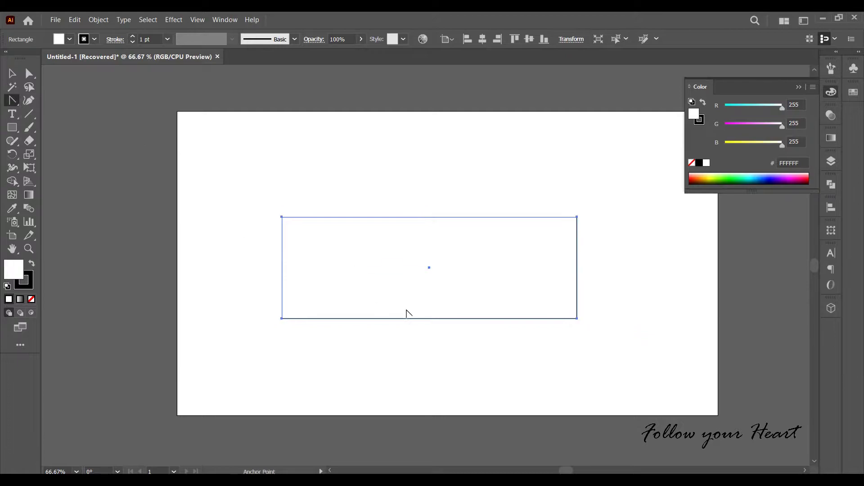
drag(430, 319, 428, 306)
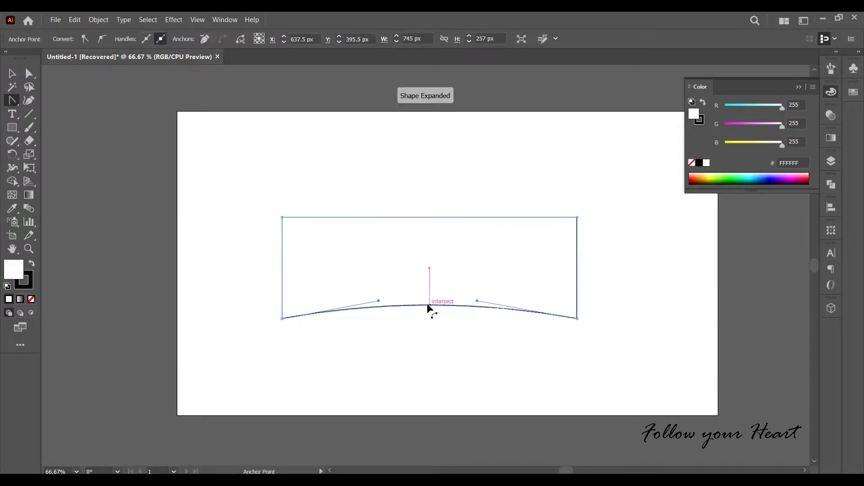
Step: Widen the rectangle's top with Perspective Distort to form a trapezoid
click(29, 73)
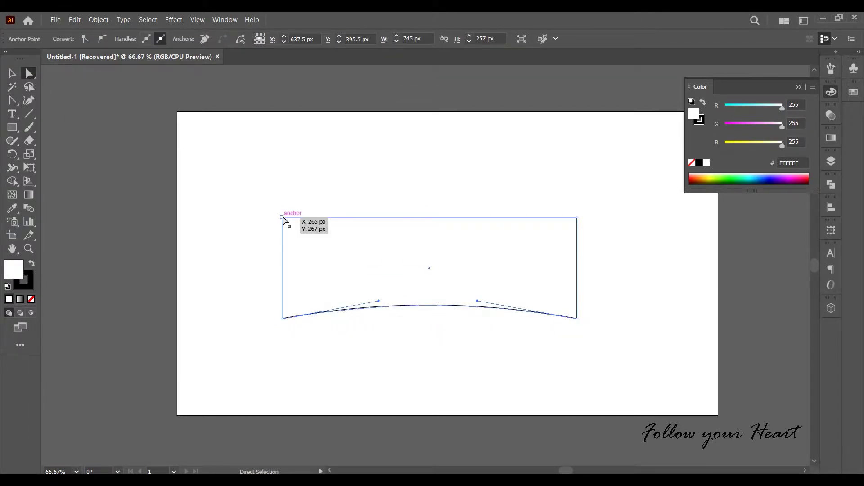
drag(282, 218, 270, 216)
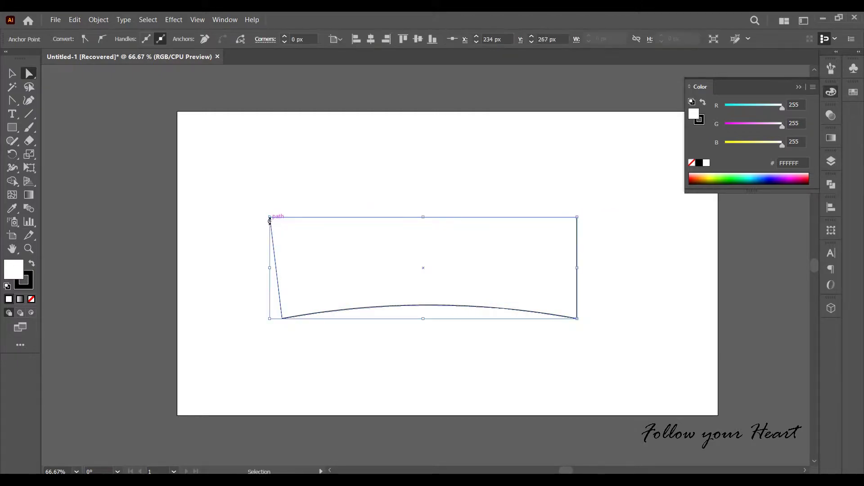
key(ctrl+z)
drag(29, 167, 60, 169)
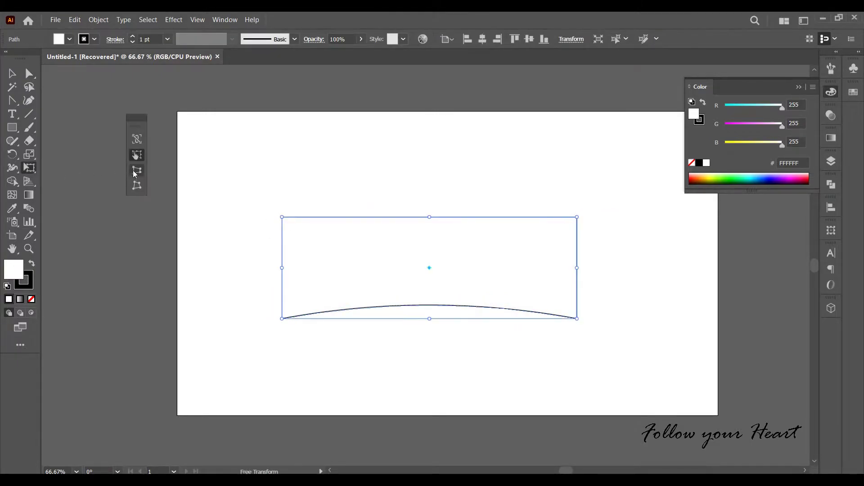
drag(285, 222, 235, 217)
drag(12, 128, 82, 181)
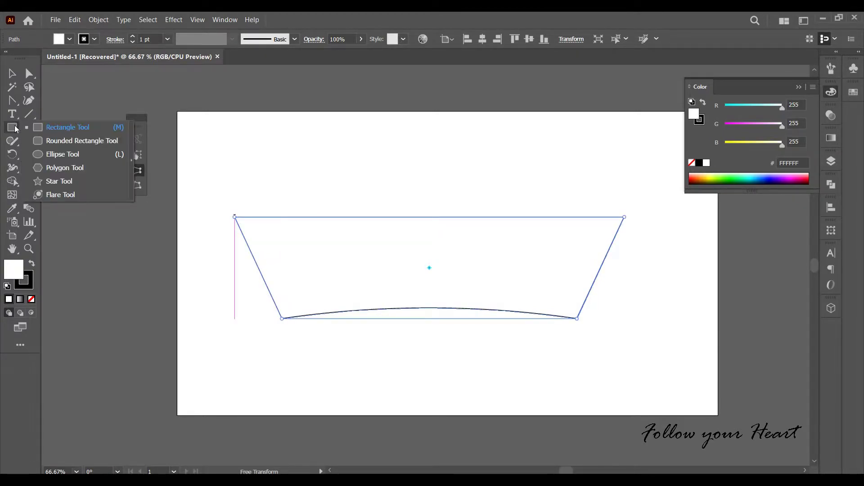
Step: Create a triangle using the Polygon Tool set to 3 sides
click(83, 181)
drag(12, 127, 45, 178)
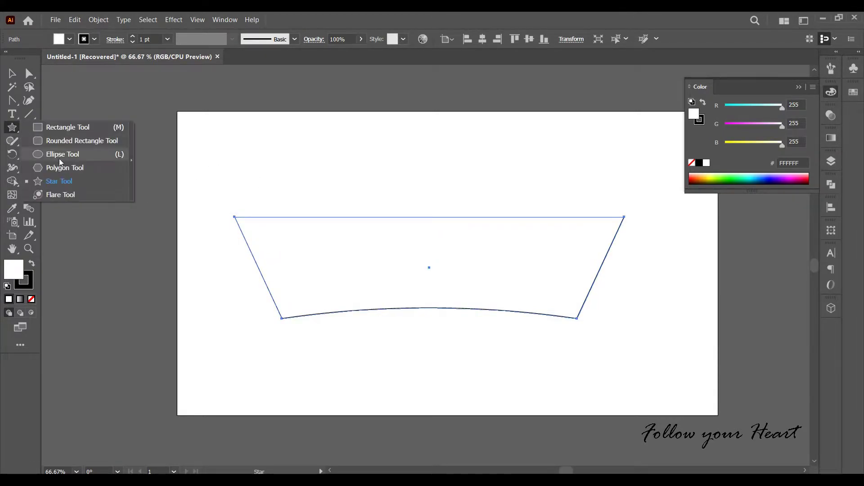
click(45, 164)
click(301, 182)
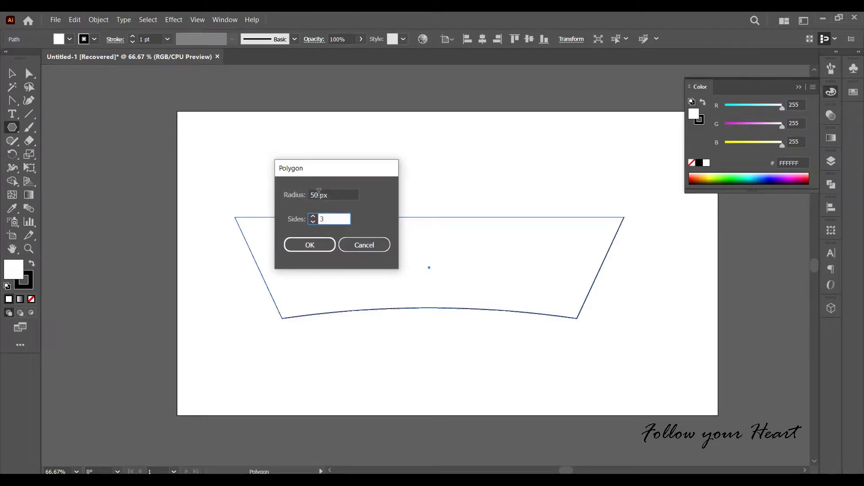
click(317, 245)
Step: Move the triangle onto the trapezoid's top and centre it horizontally on the trapezoid
click(12, 73)
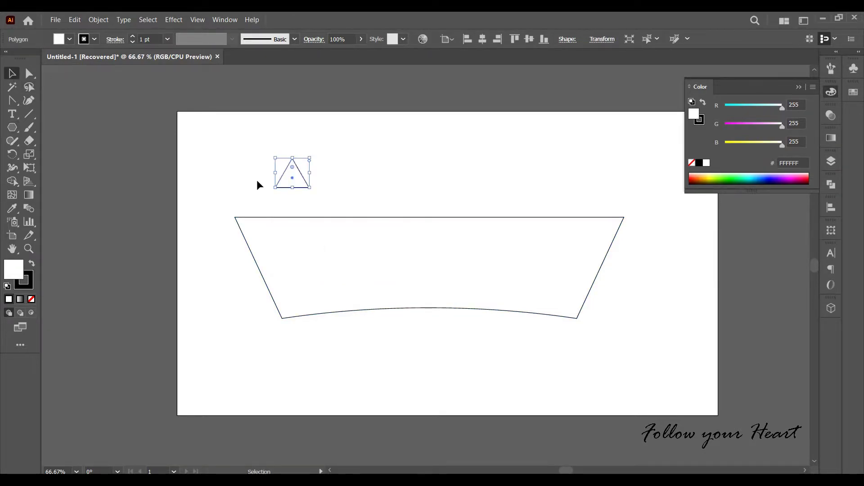
mouse_move(288, 180)
mouse_down()
mouse_move(399, 227)
mouse_move(511, 135)
mouse_up()
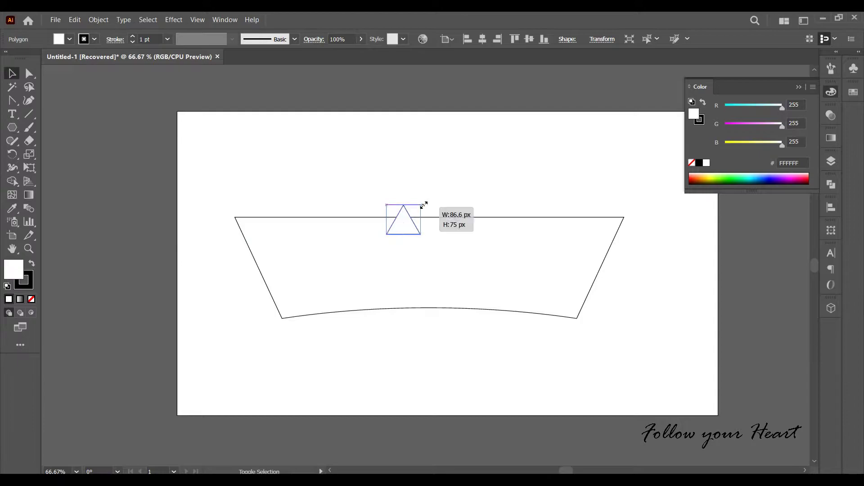
drag(321, 168, 475, 322)
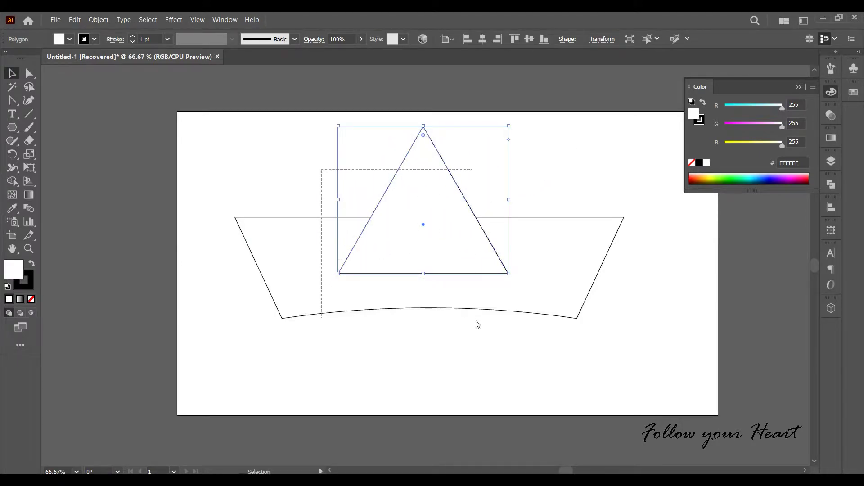
click(482, 38)
click(680, 260)
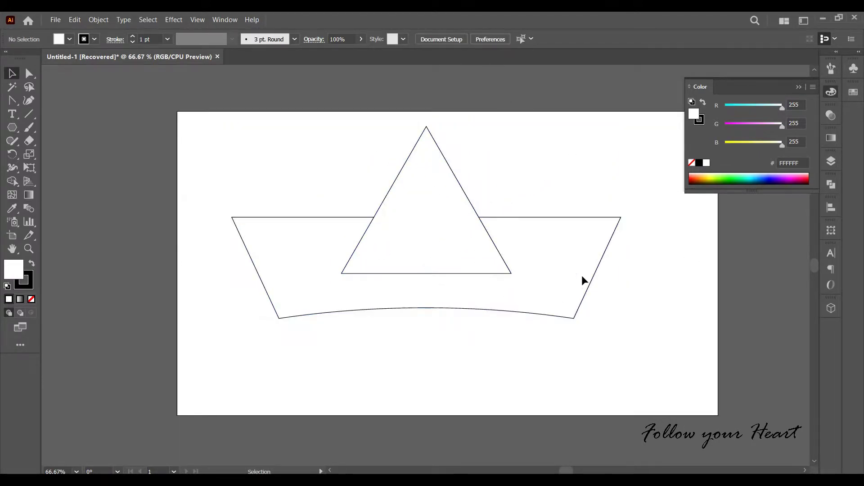
click(565, 270)
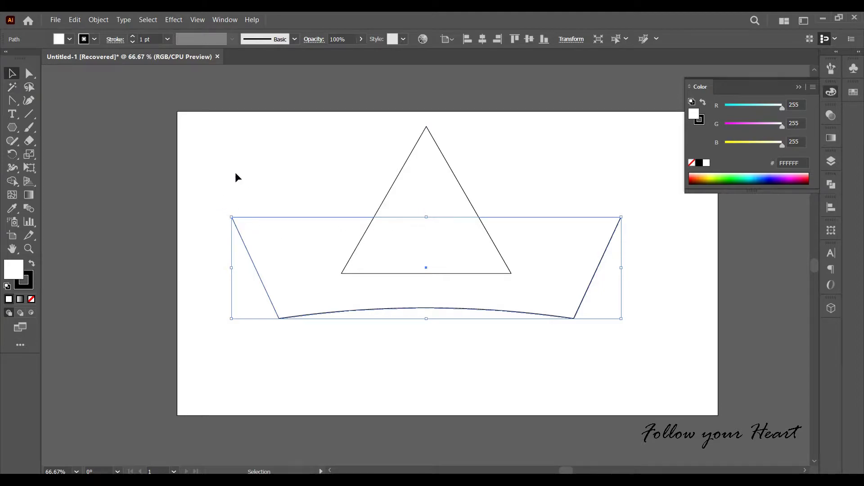
Step: Add an anchor at the middle of the trapezoid's top edge and pull it down into a V
key(a)
drag(208, 192, 253, 230)
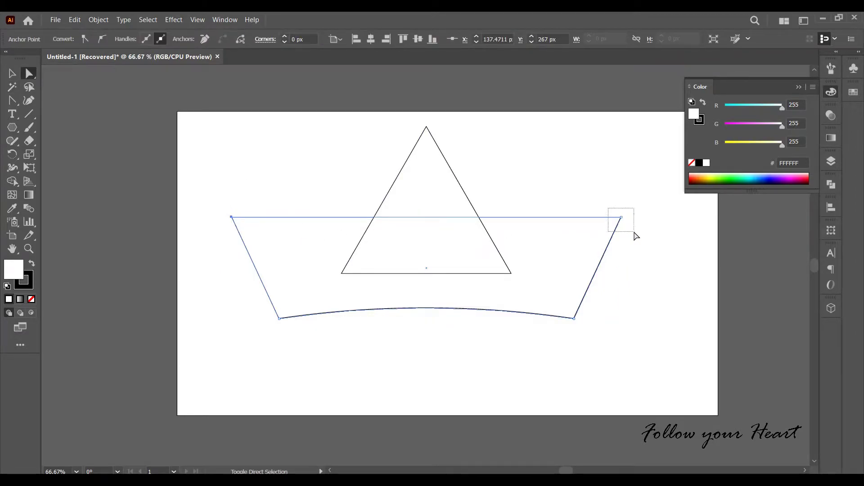
drag(635, 232, 622, 183)
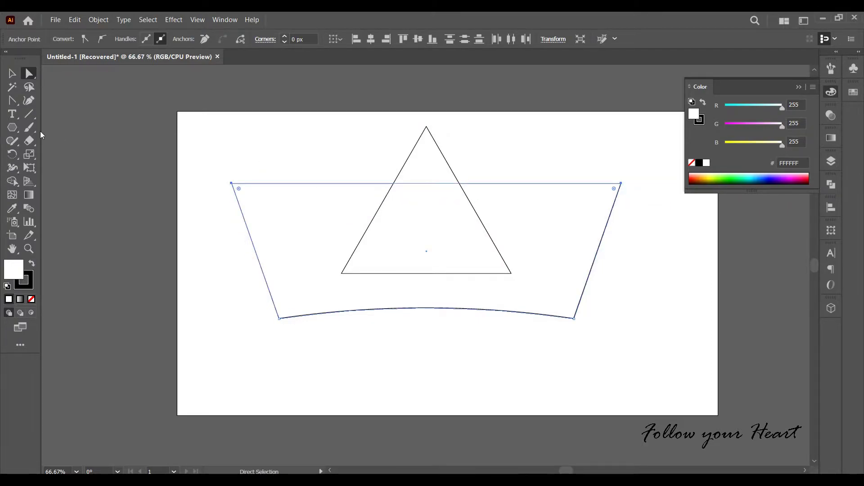
drag(9, 103, 50, 115)
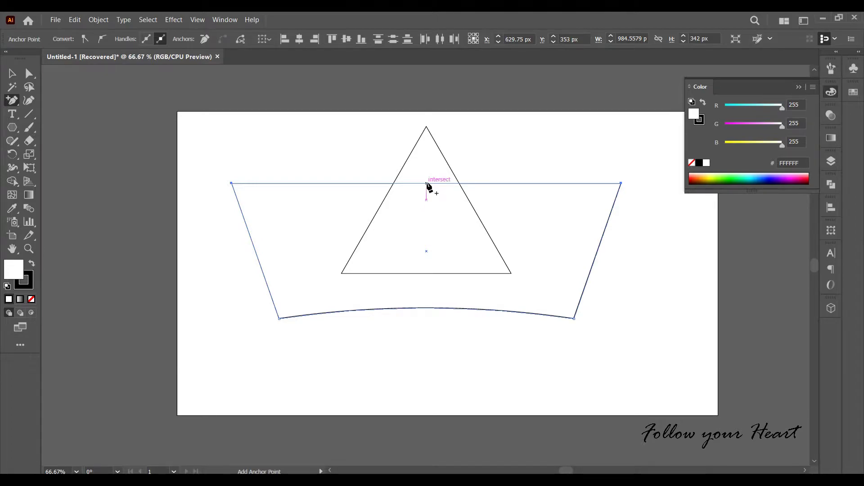
click(426, 183)
click(29, 73)
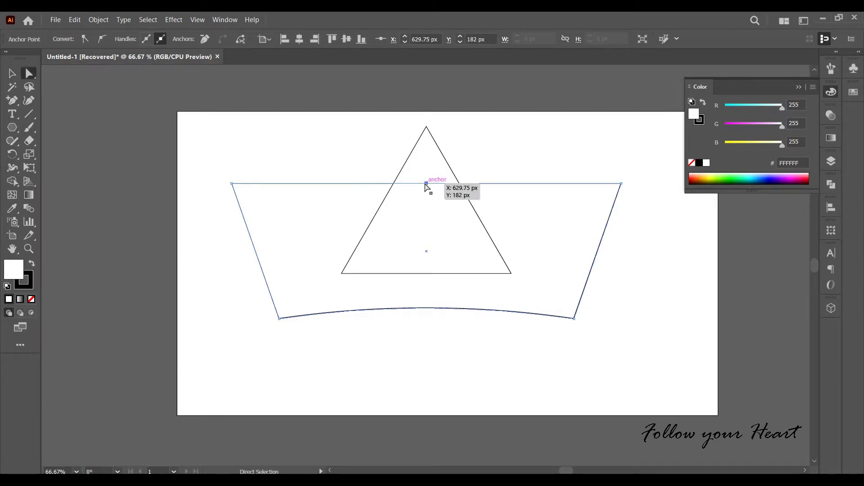
drag(426, 184, 426, 246)
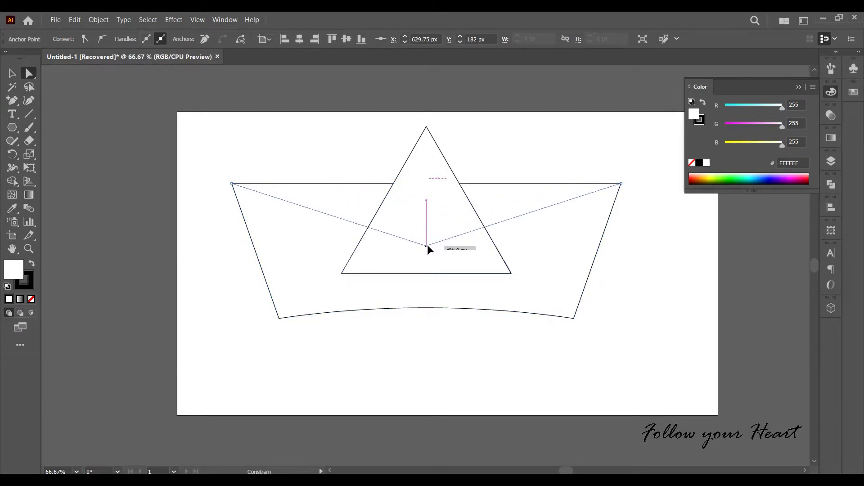
Step: Unite the trapezoid and triangle with Pathfinder, then draw a small triangle above the left side
click(367, 194)
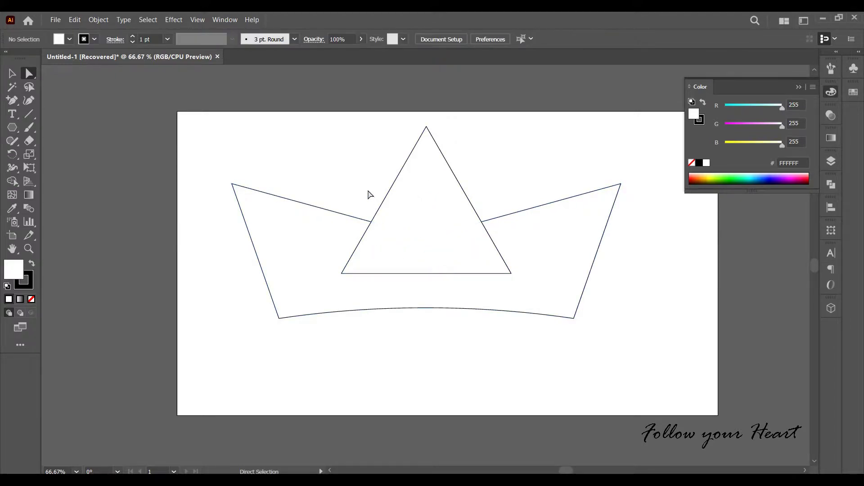
drag(309, 155, 464, 297)
key(v)
drag(327, 144, 464, 271)
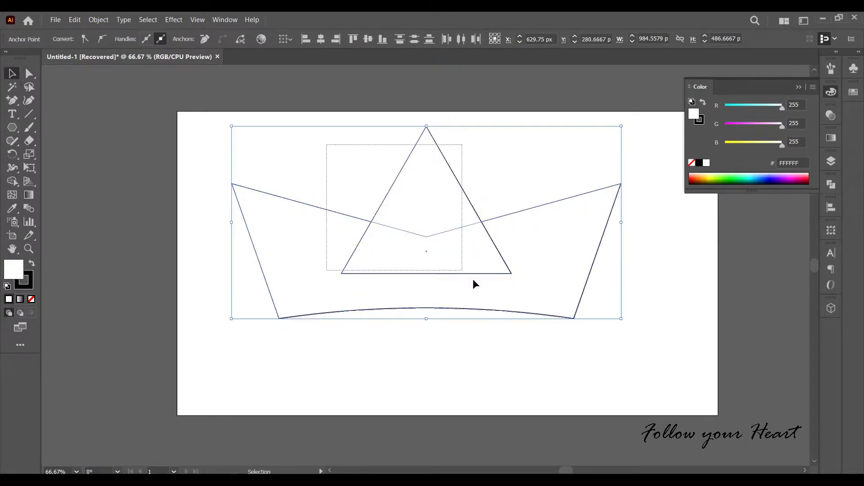
click(225, 19)
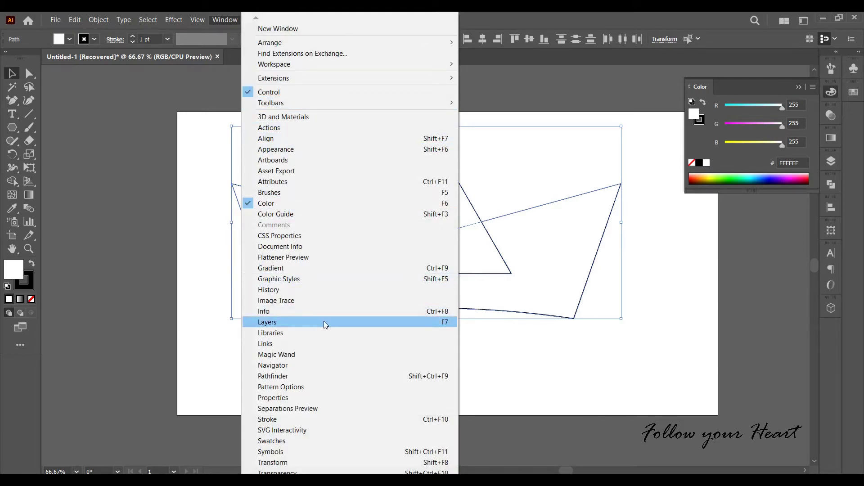
click(324, 376)
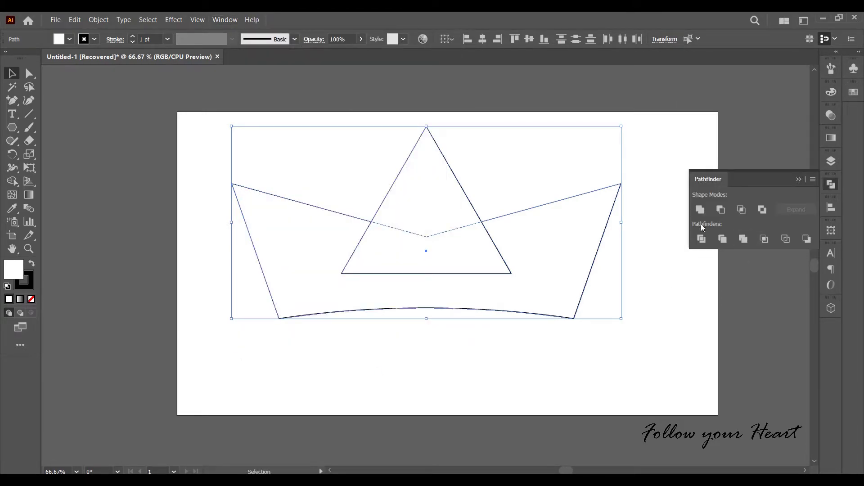
click(680, 329)
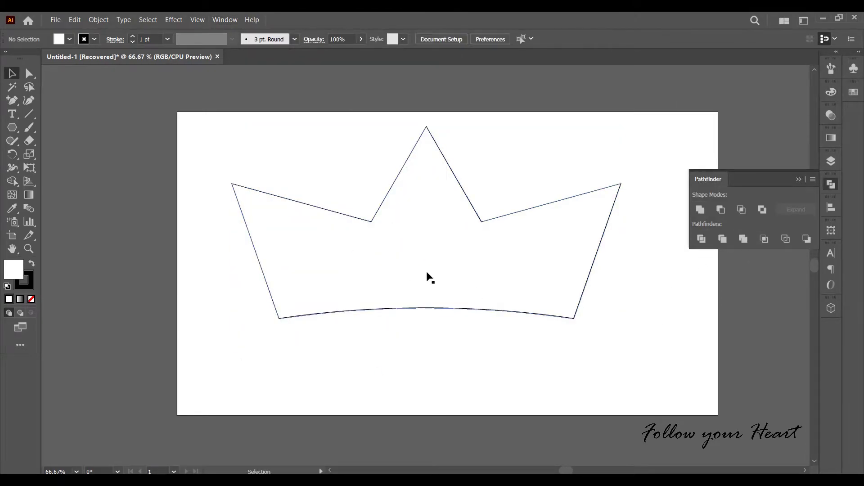
click(12, 128)
drag(311, 162, 361, 192)
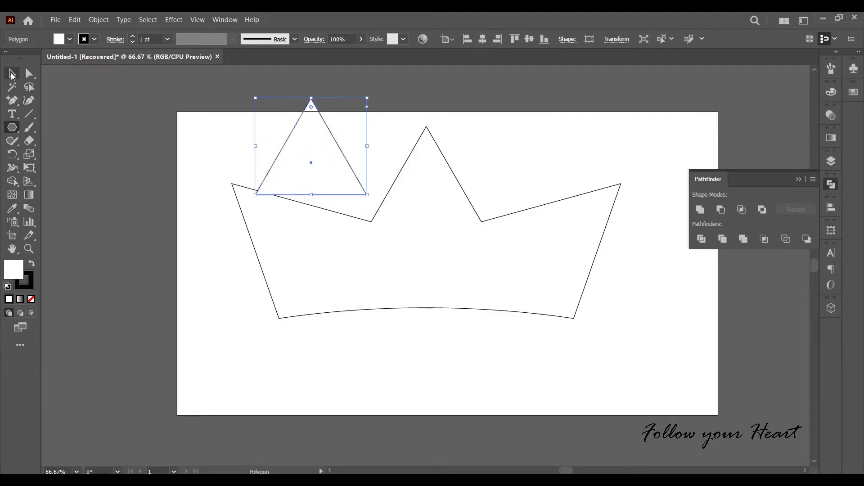
Step: Rotate and position the small triangle on the crown's left point, sent behind the crown
click(12, 74)
drag(325, 164, 361, 212)
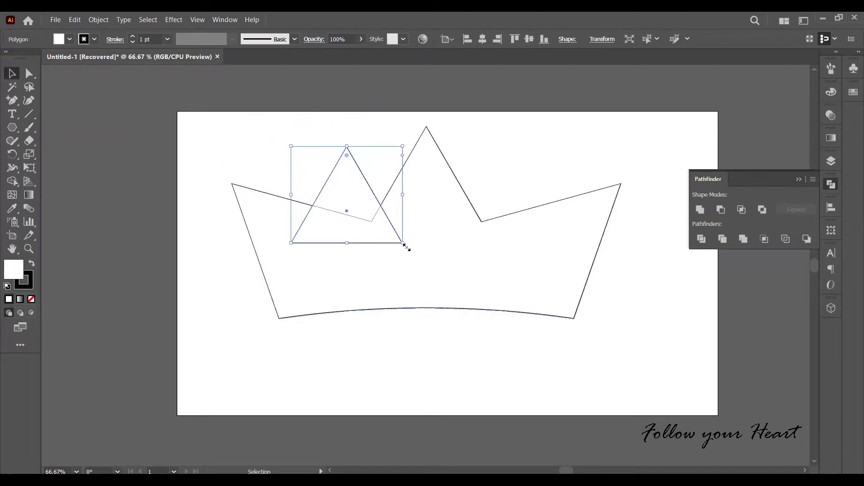
drag(407, 247, 435, 241)
drag(378, 215, 393, 215)
right_click(392, 214)
click(525, 457)
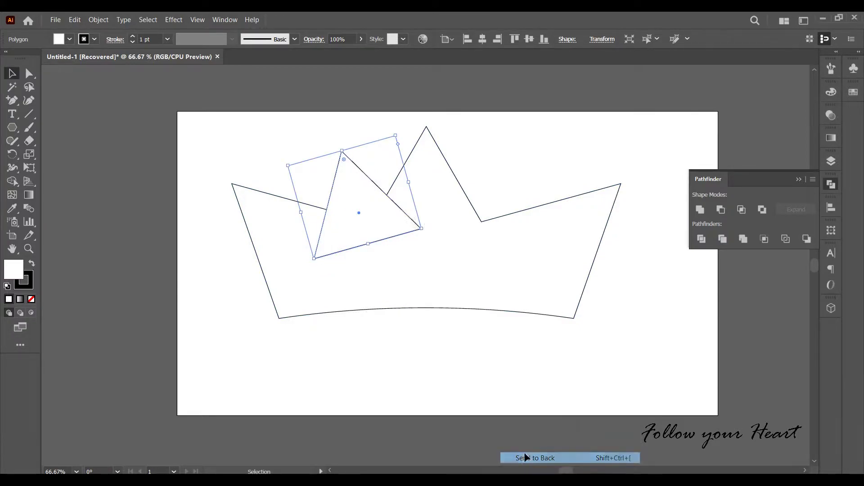
click(463, 408)
click(373, 216)
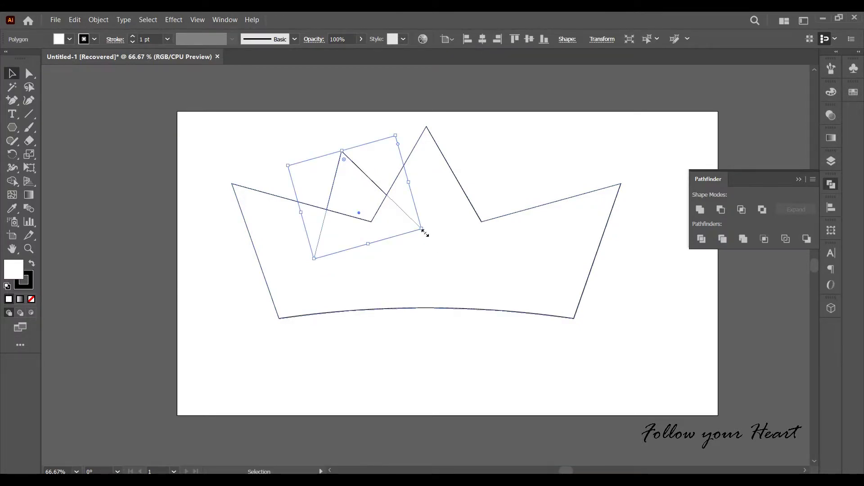
drag(424, 232, 428, 228)
mouse_move(363, 200)
mouse_down()
mouse_move(370, 192)
mouse_move(367, 203)
mouse_up()
click(441, 353)
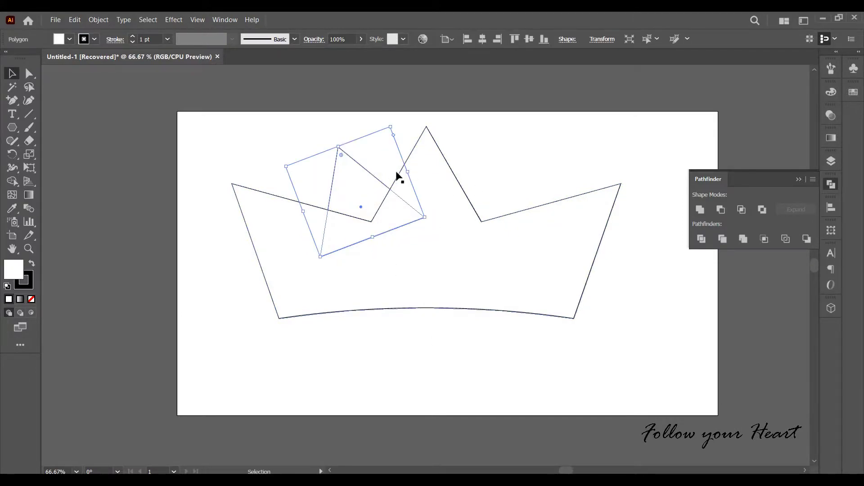
Step: Reflect a copy of the small triangle, slide it horizontally to the right, and send it to back
right_click(366, 179)
mouse_move(406, 391)
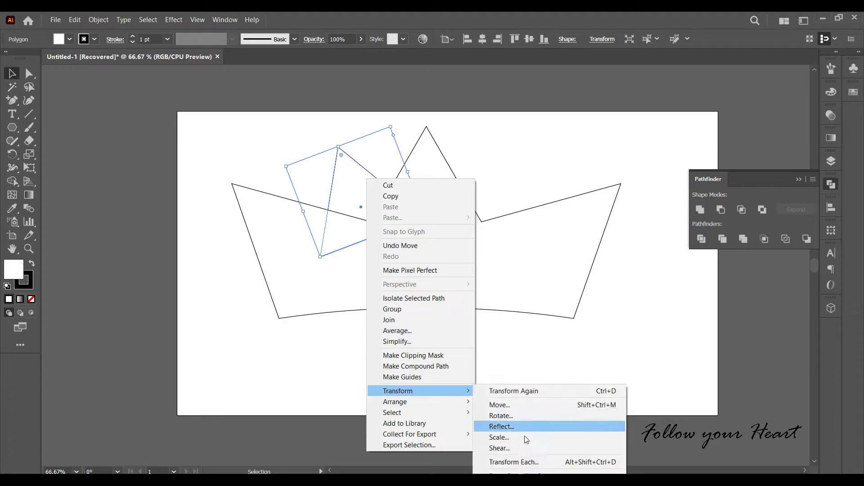
click(525, 426)
click(308, 306)
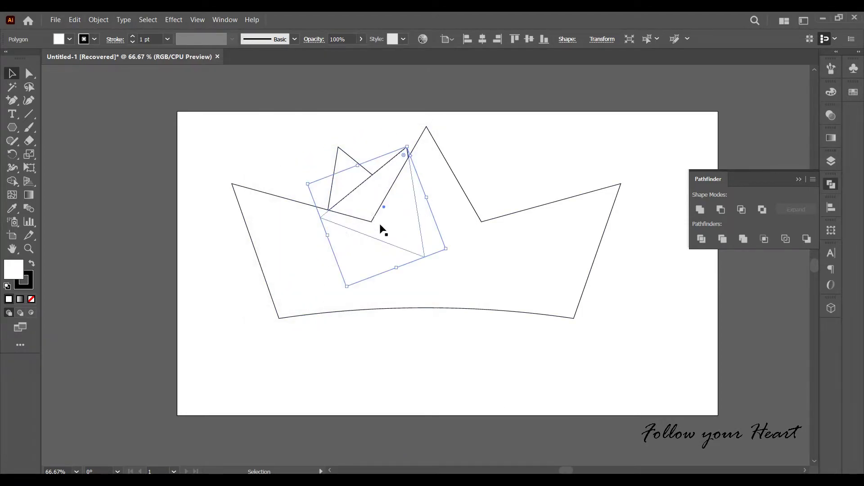
mouse_move(384, 212)
mouse_down()
mouse_move(388, 201)
mouse_move(471, 194)
mouse_up()
key(ctrl+z)
key(ctrl+shift+a)
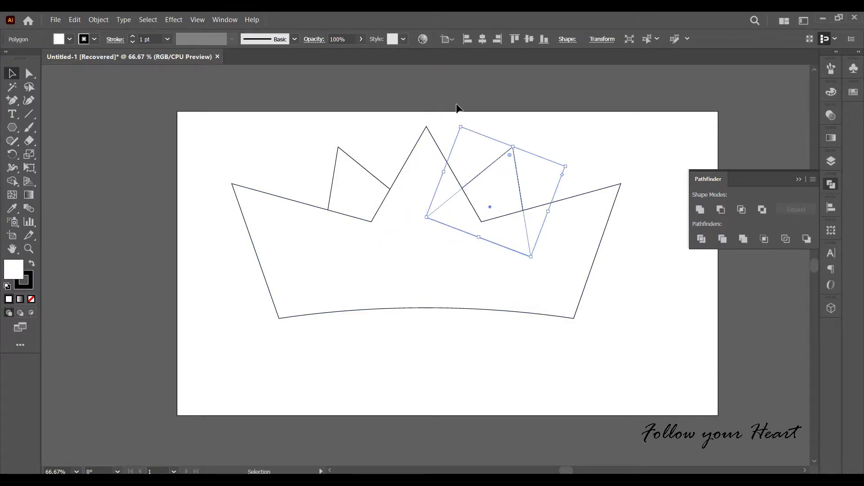
click(456, 105)
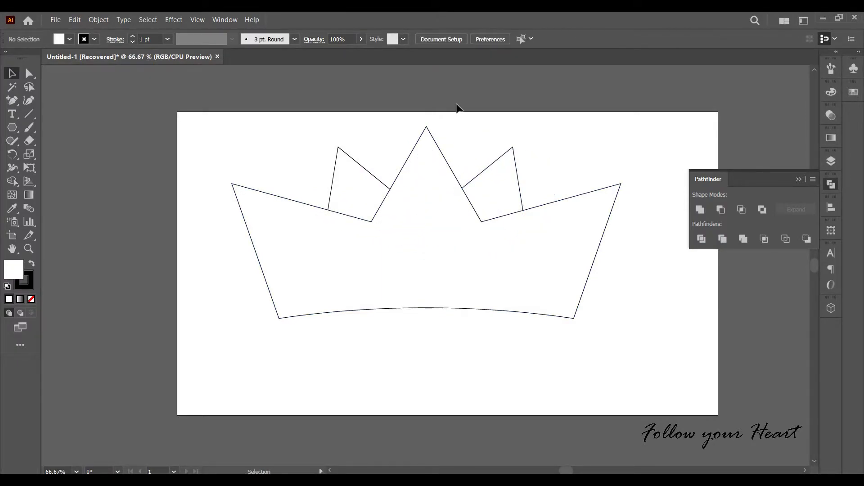
click(461, 282)
Step: Narrow the crown evenly from both sides
drag(622, 223, 605, 223)
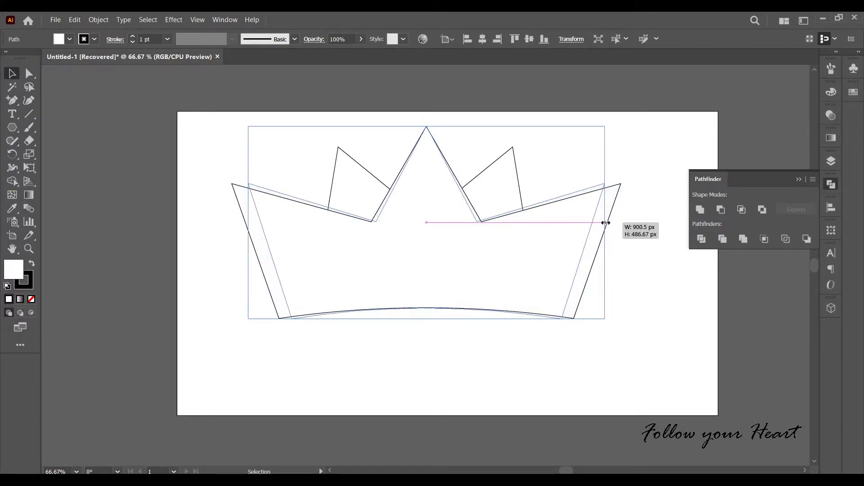
click(639, 247)
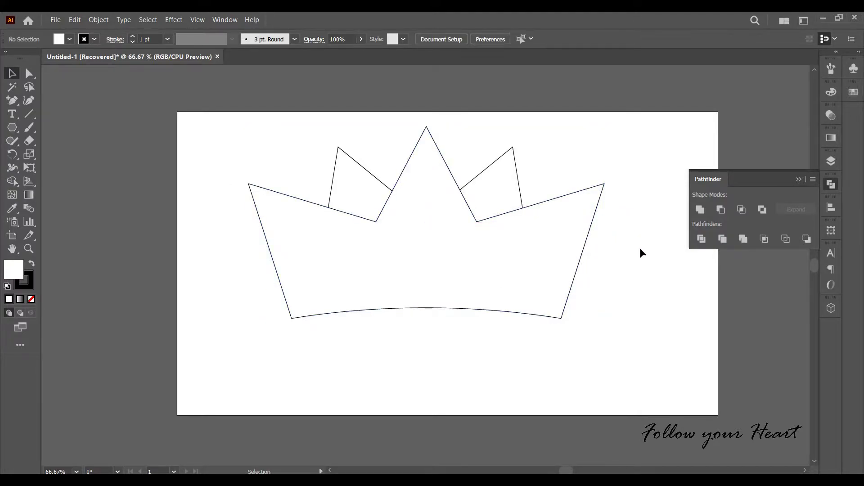
click(411, 267)
Step: Pull the crown's bottom corners inward with Perspective Distort for steeper sides
key(a)
click(270, 322)
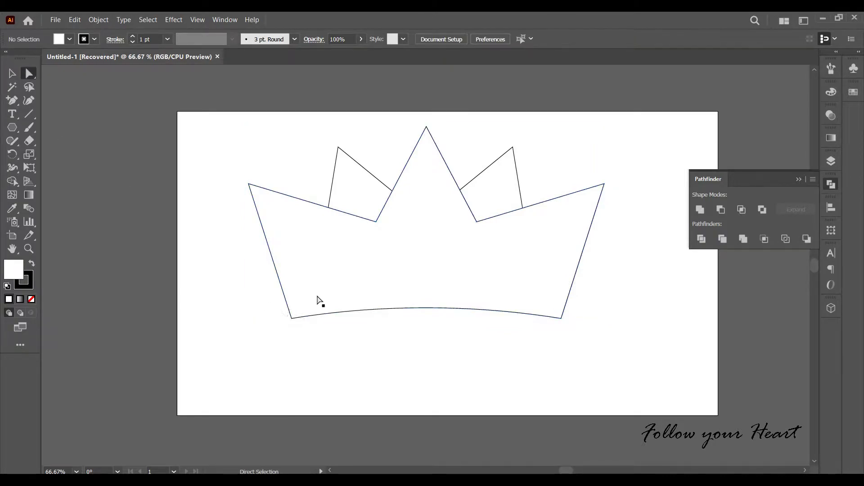
click(318, 303)
drag(29, 168, 94, 171)
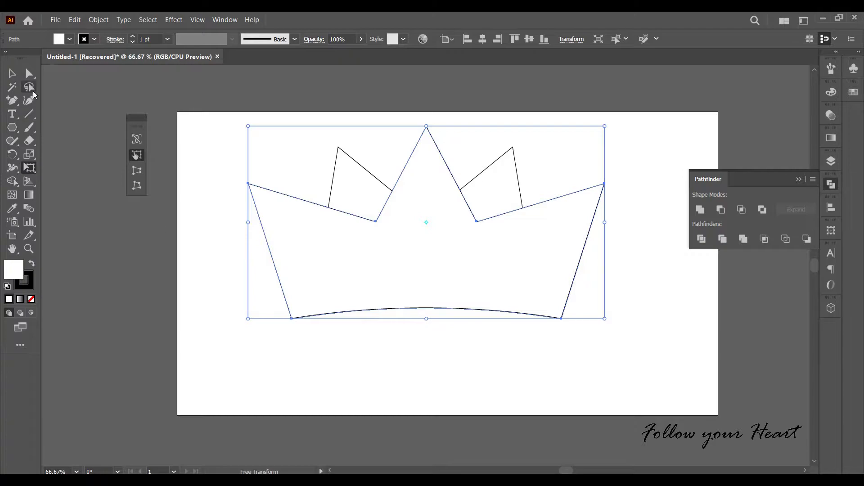
key(a)
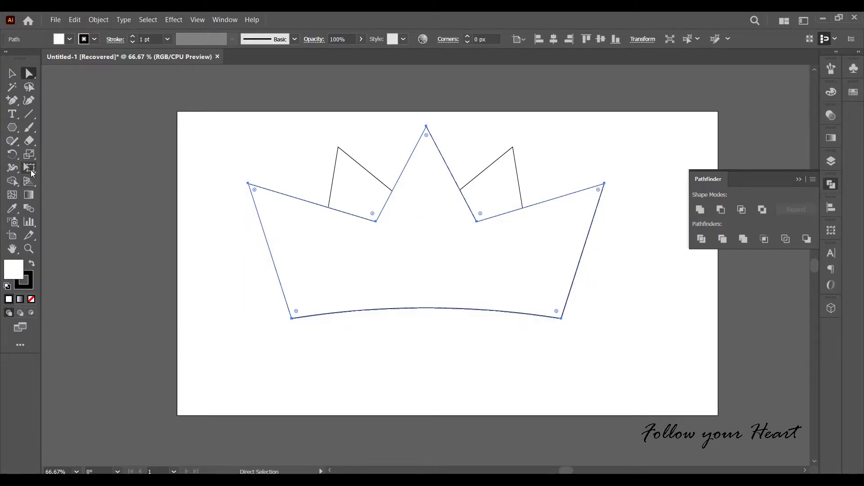
mouse_move(29, 168)
mouse_down()
mouse_move(51, 177)
mouse_move(59, 170)
mouse_up()
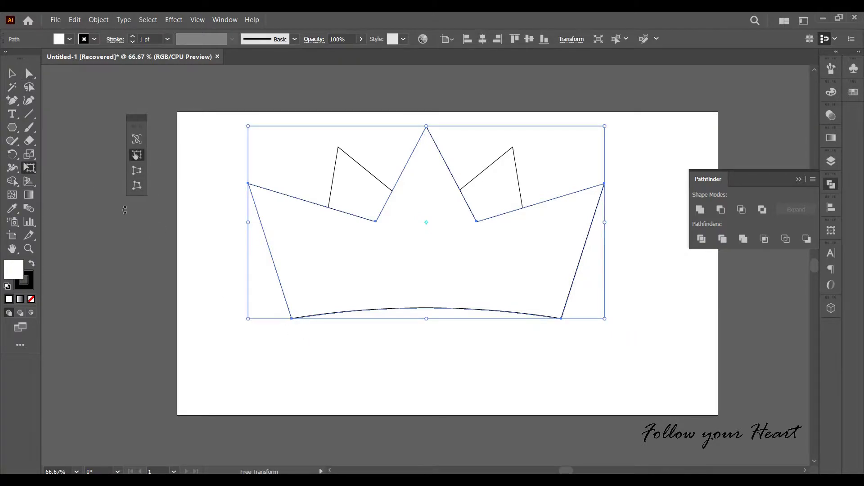
drag(248, 319, 267, 321)
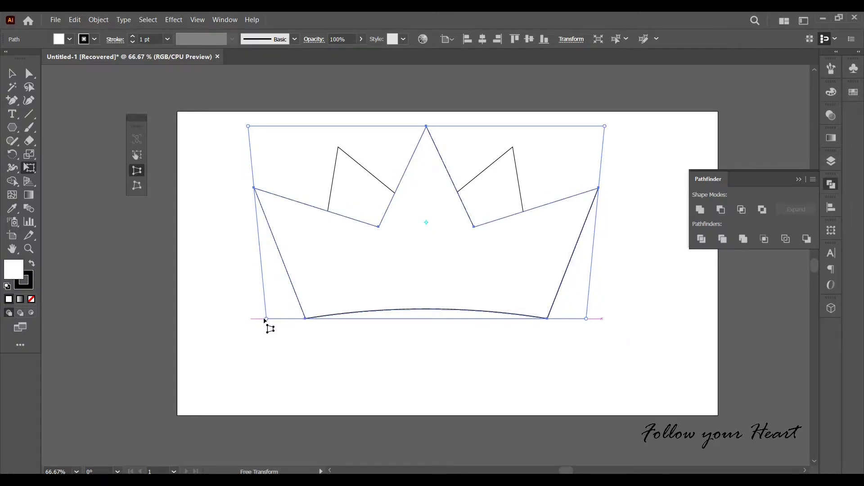
Step: Curve the crown's left and right sides, both shoulders and the centre spike's edge
drag(12, 100, 58, 141)
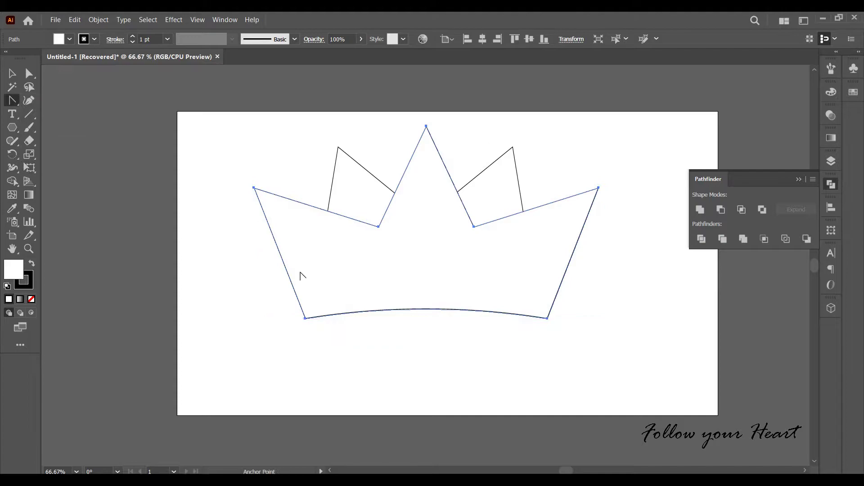
drag(275, 246, 279, 253)
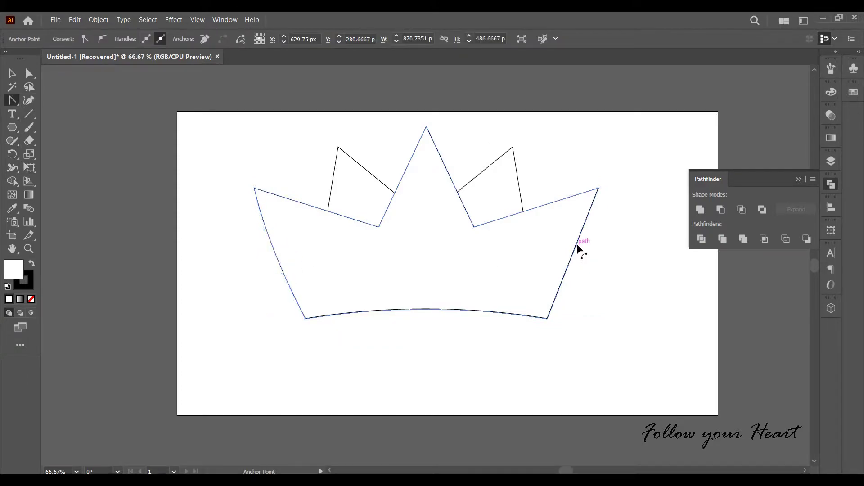
drag(577, 247, 583, 246)
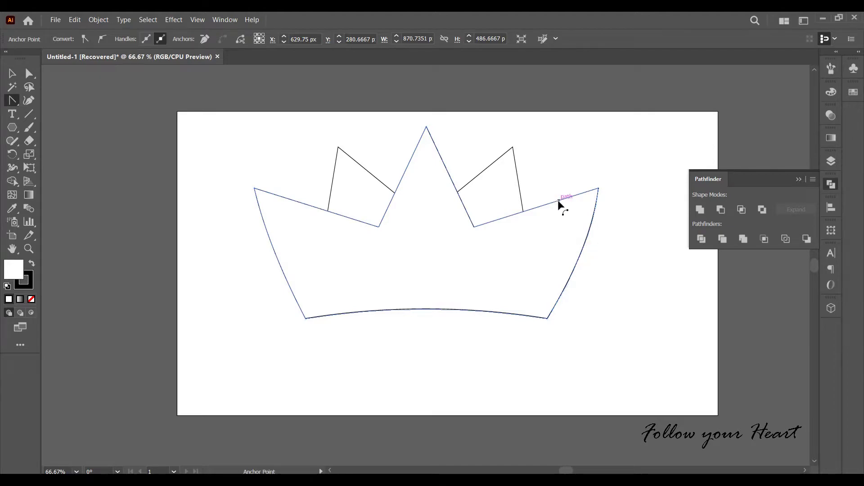
drag(558, 201, 552, 194)
mouse_move(452, 179)
mouse_down()
mouse_move(460, 182)
mouse_move(397, 179)
mouse_up()
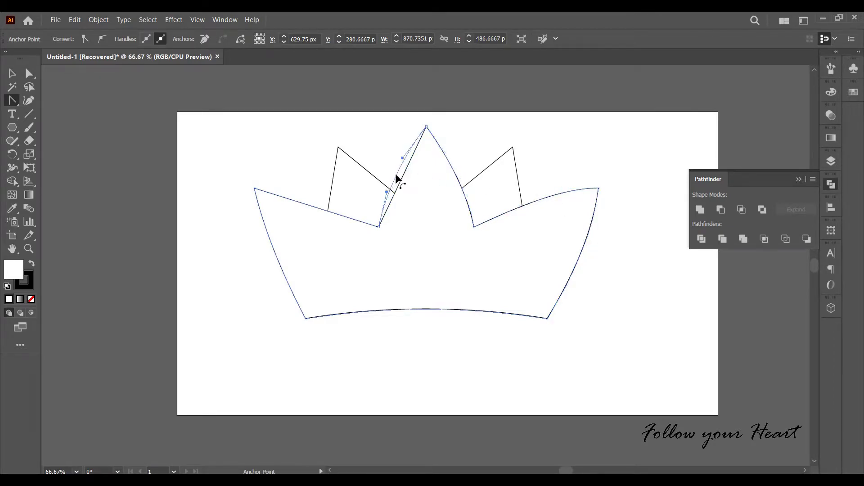
drag(323, 210, 323, 203)
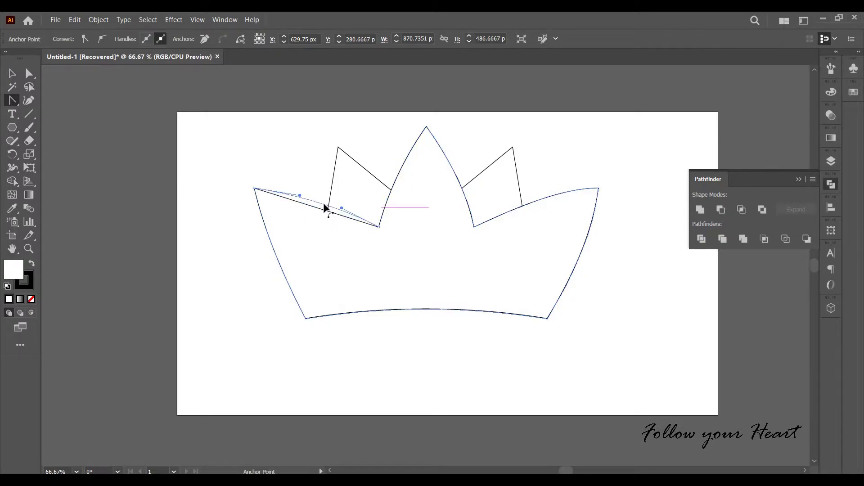
Step: Curve the edges of both small side triangles, then draw a thin ellipse along the crown's bottom
click(12, 74)
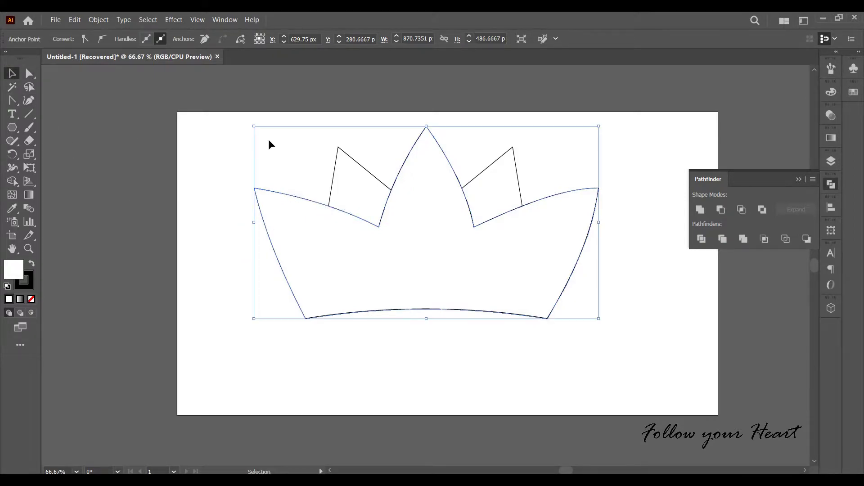
click(369, 222)
click(12, 99)
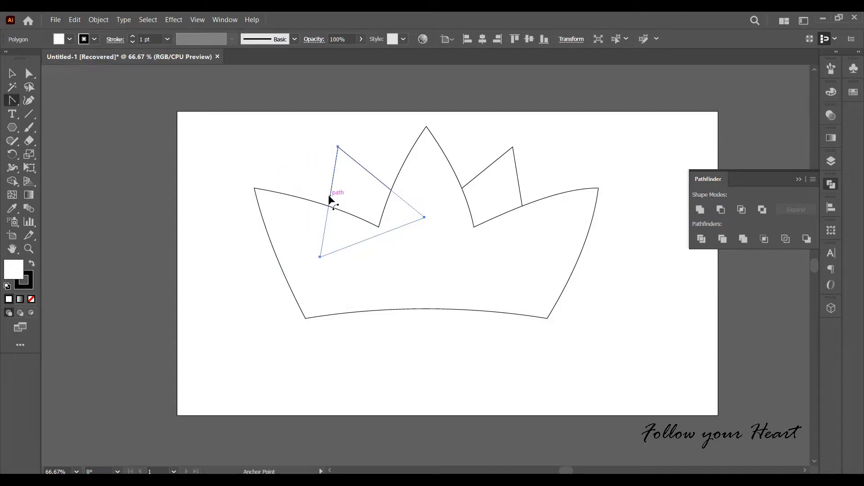
drag(330, 199, 327, 194)
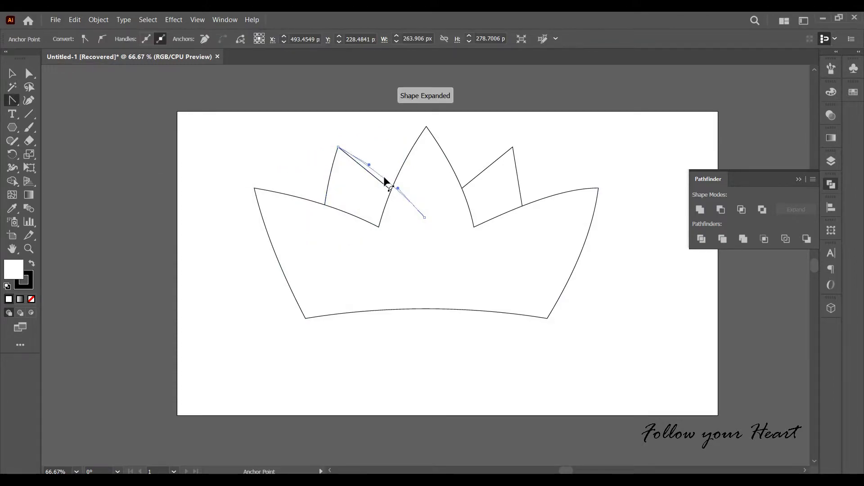
drag(474, 176, 468, 176)
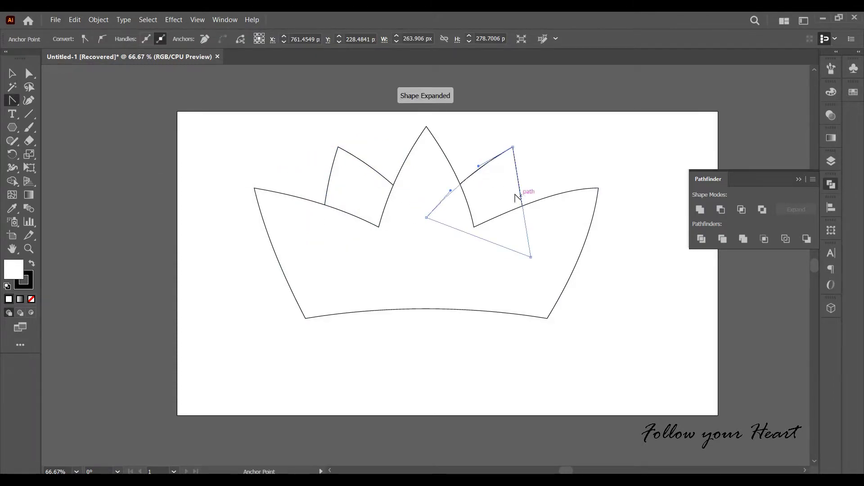
drag(521, 192, 526, 192)
key(v)
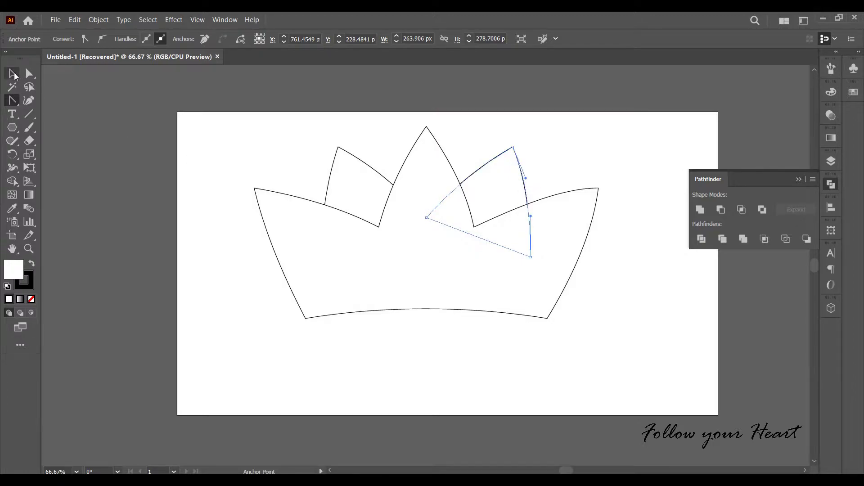
drag(12, 127, 59, 154)
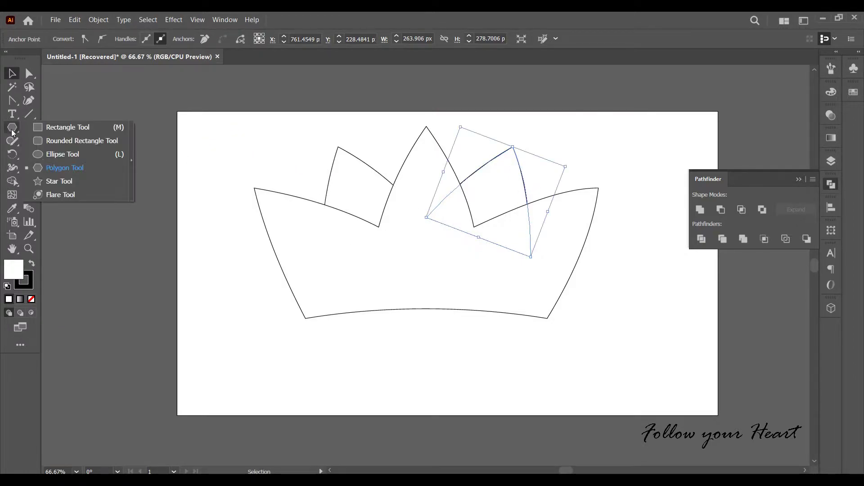
drag(306, 318, 549, 331)
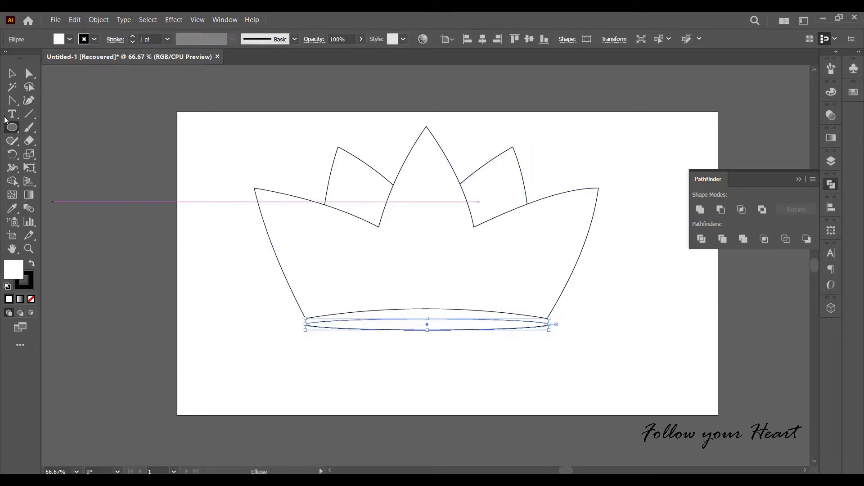
Step: Move the thin ellipse up onto the crown's base
key(y)
click(12, 75)
key(ctrl+1)
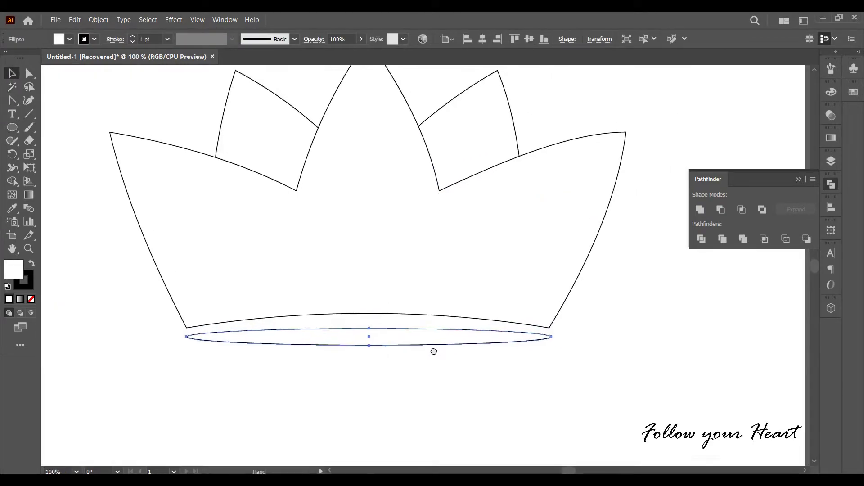
drag(374, 339, 374, 329)
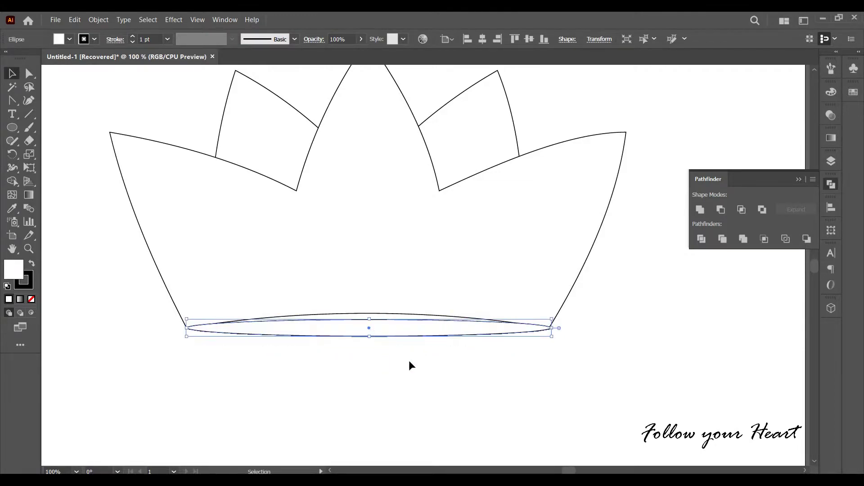
click(432, 353)
scroll(473, 340, up, 1)
scroll(448, 352, left, 2)
click(397, 310)
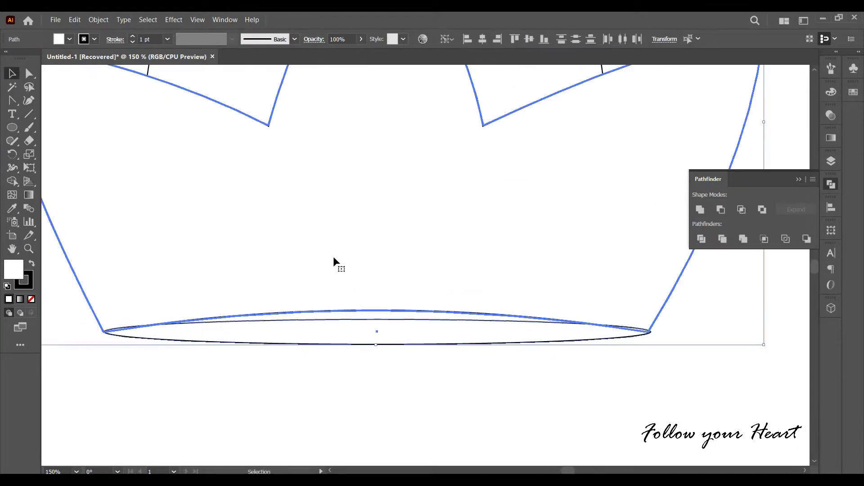
Step: Stretch the ellipse taller and wider so its ends meet the crown's bottom corners
click(605, 369)
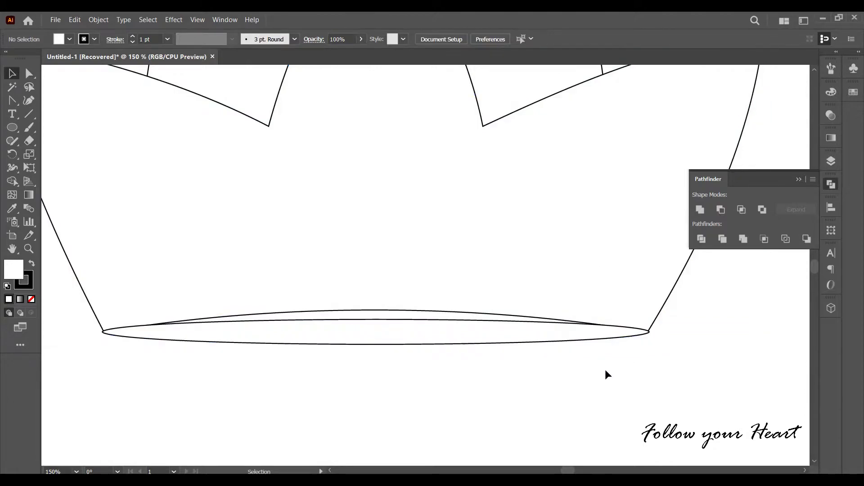
click(394, 334)
drag(378, 320, 378, 310)
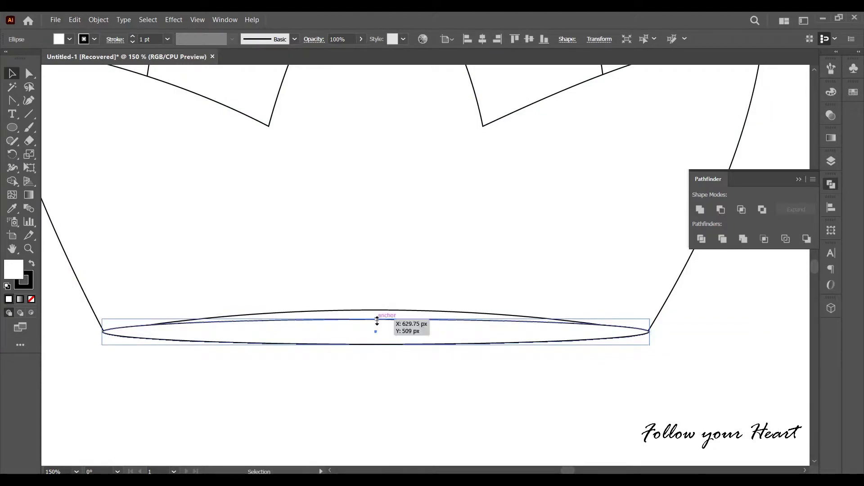
click(406, 396)
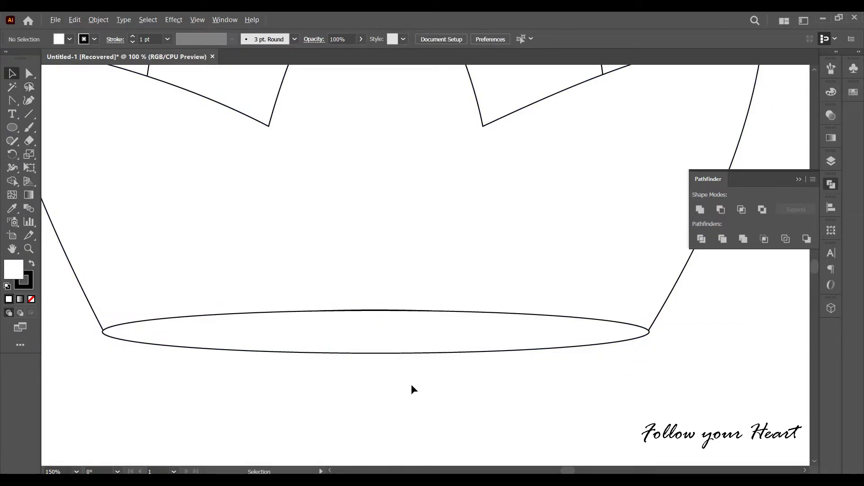
scroll(412, 384, down, 3)
click(414, 358)
scroll(643, 358, up, 3)
drag(612, 338, 609, 337)
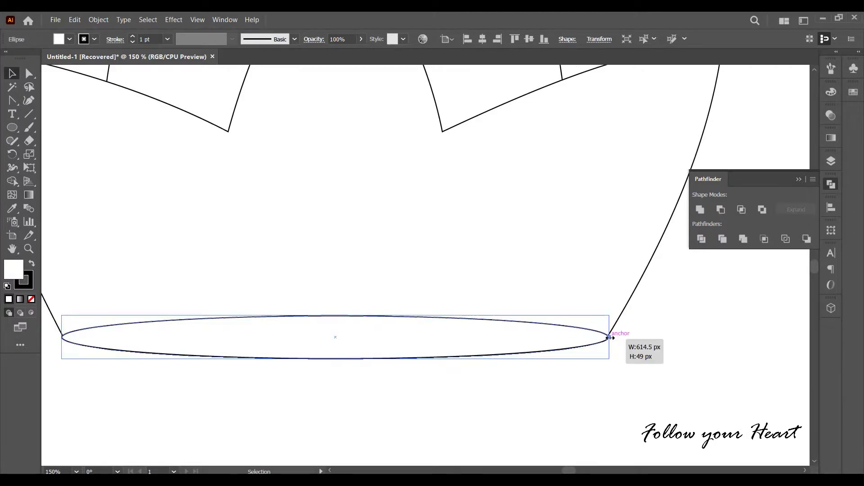
click(621, 363)
scroll(612, 369, down, 2)
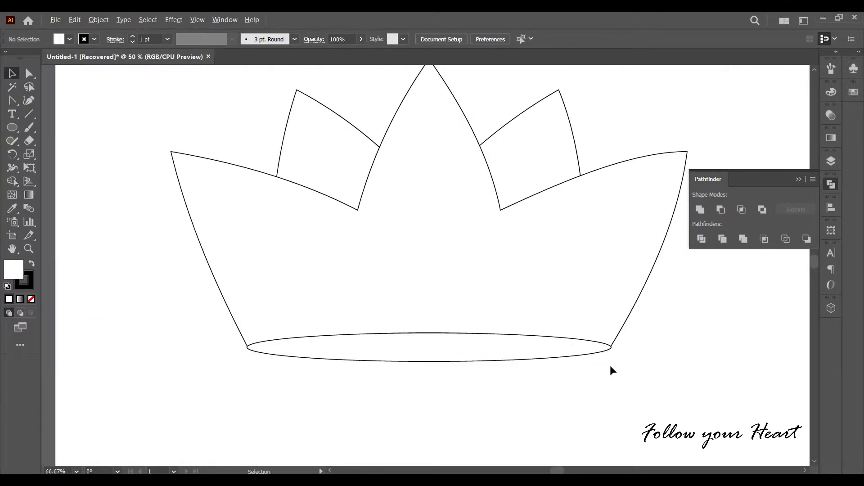
scroll(585, 360, down, 1)
drag(562, 349, 468, 328)
scroll(468, 329, up, 1)
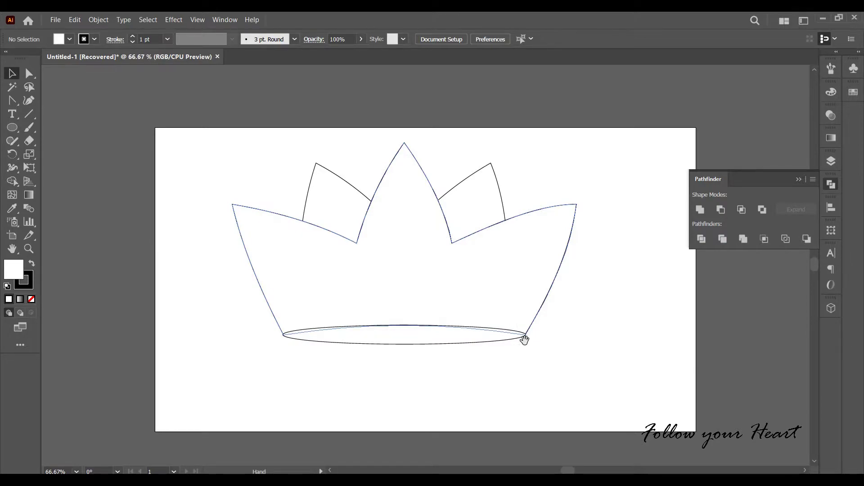
drag(524, 340, 522, 345)
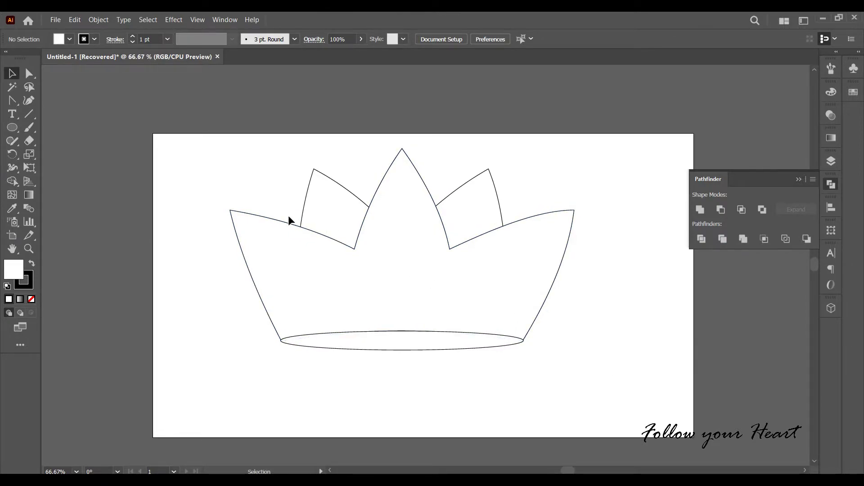
Step: Select the crown's corner anchors and round them with a live-corner drag of about 14.5 px
drag(261, 210, 242, 228)
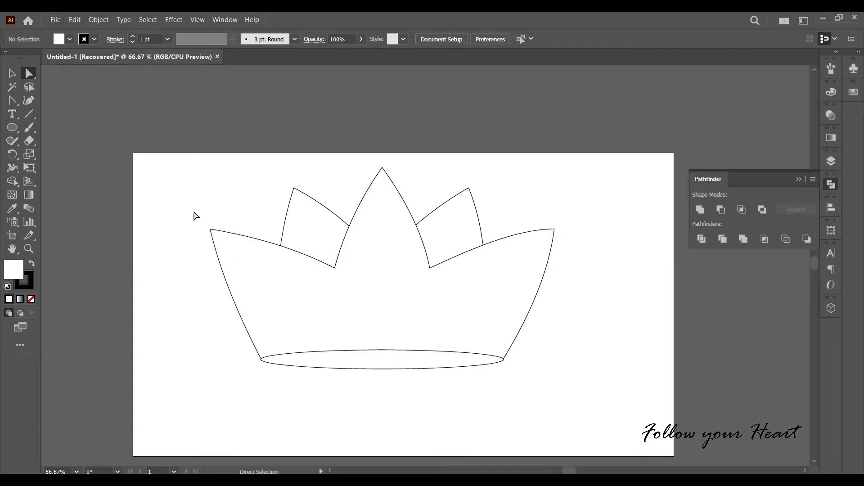
drag(193, 216, 226, 255)
drag(289, 183, 305, 198)
drag(378, 163, 392, 175)
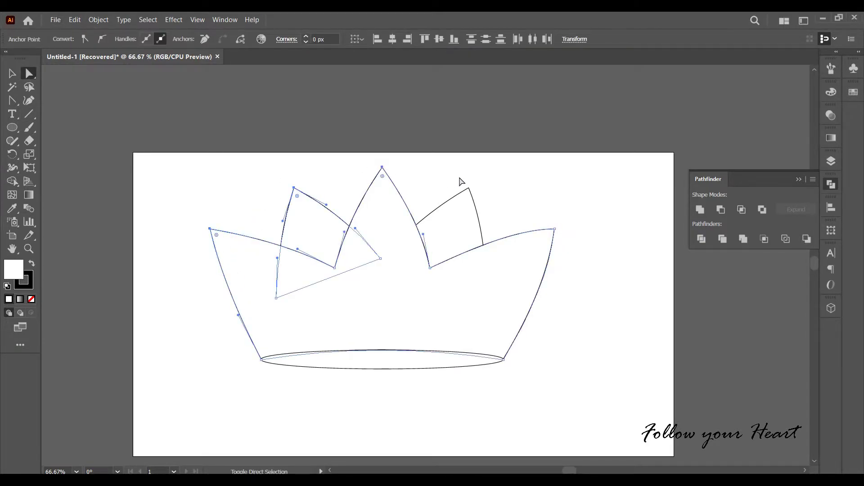
shift+click(469, 189)
scroll(554, 233, up, 2)
drag(554, 233, 663, 224)
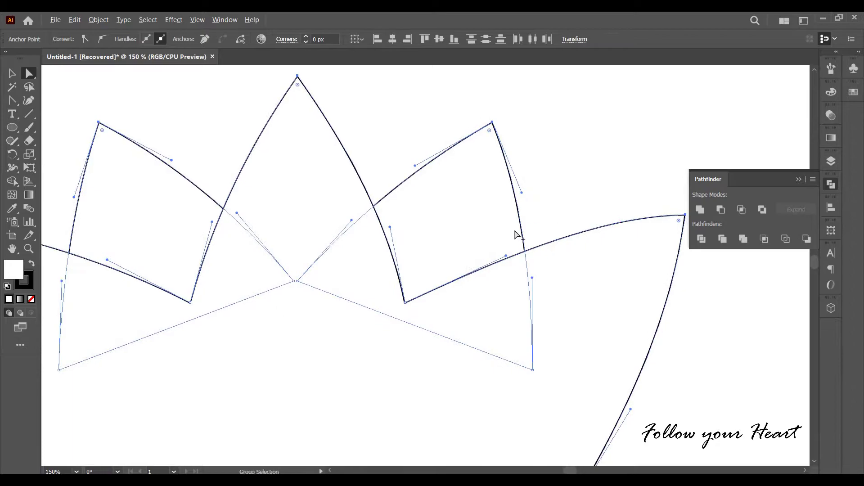
scroll(508, 237, down, 1)
drag(496, 171, 485, 181)
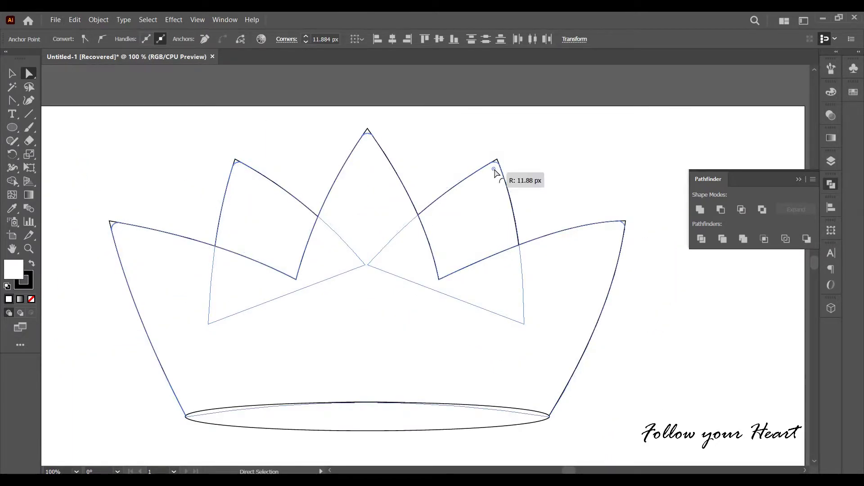
click(12, 75)
click(102, 136)
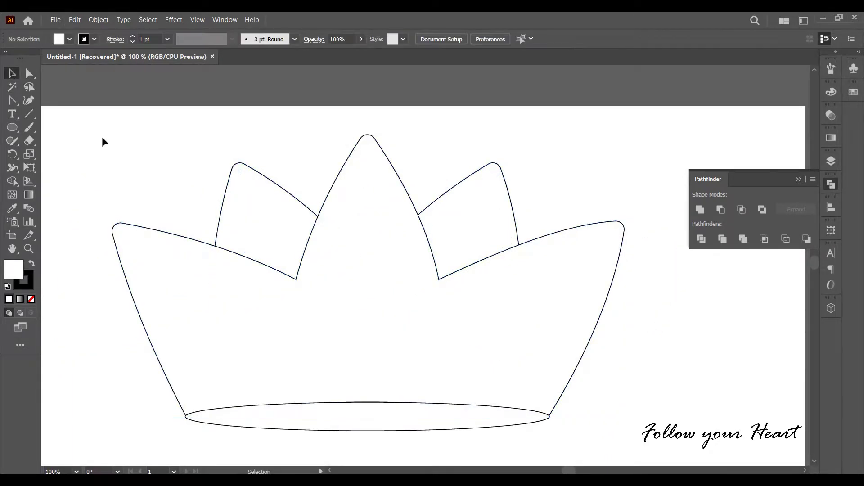
drag(379, 355, 388, 343)
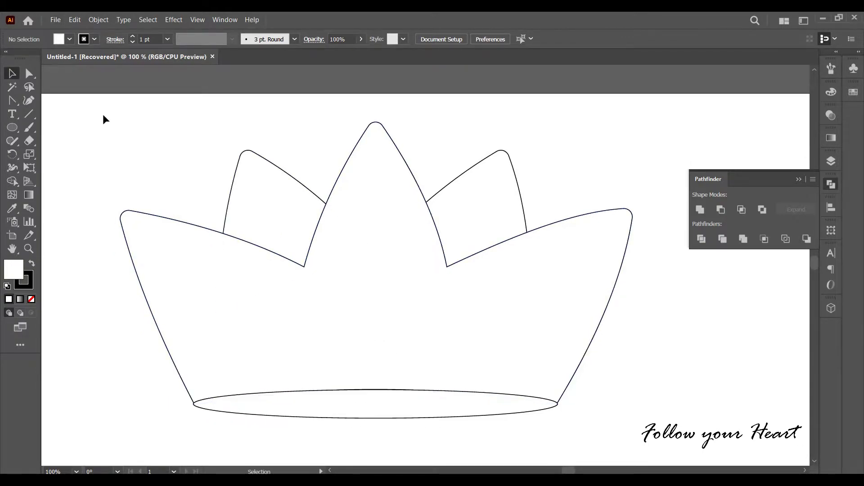
Step: Select all crown shapes and fill them with warm yellow F9CC3E
key(ctrl+a)
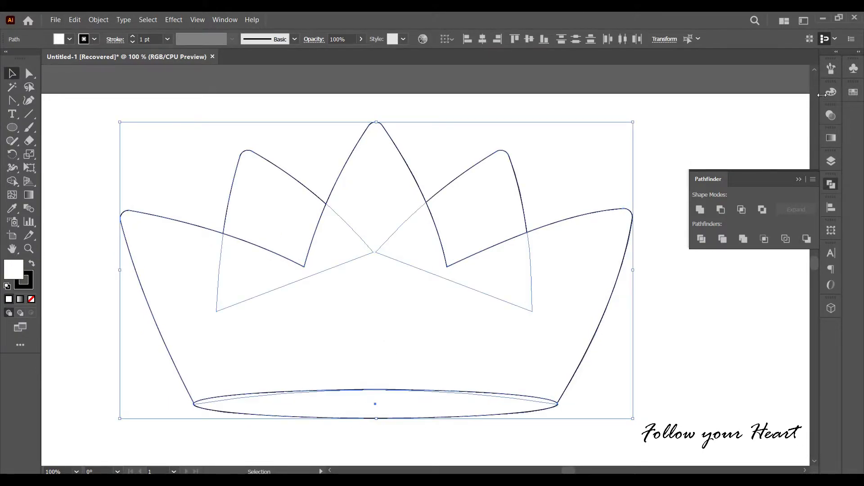
click(831, 93)
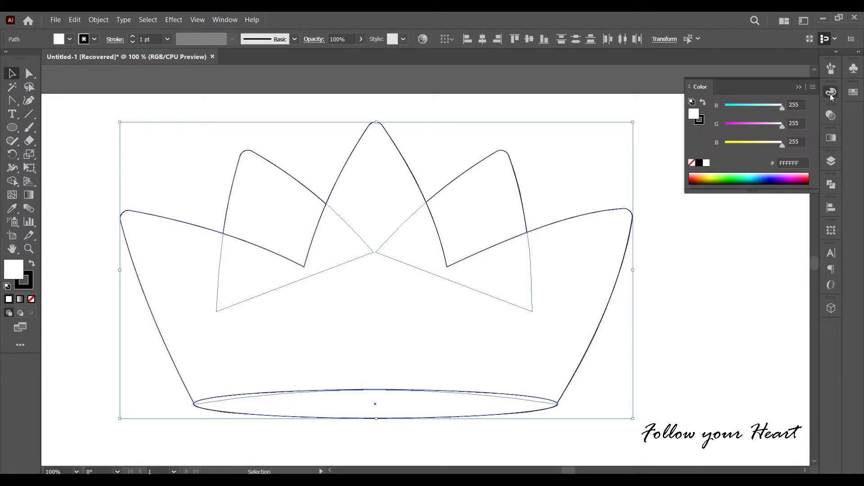
double_click(698, 118)
drag(369, 293, 369, 282)
click(330, 184)
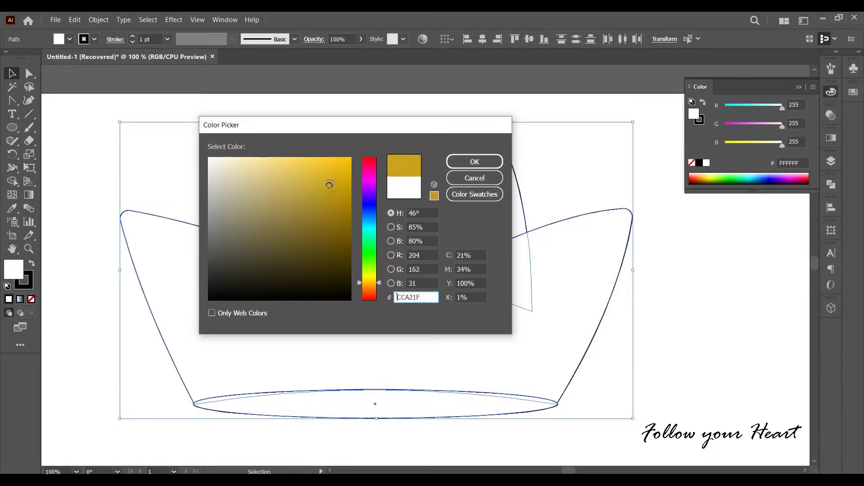
drag(330, 184, 316, 160)
click(474, 161)
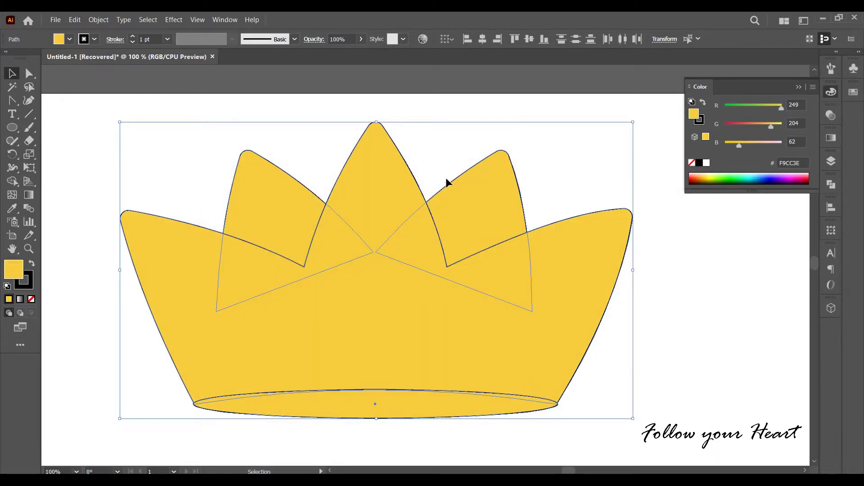
scroll(478, 230, down, 2)
click(649, 289)
scroll(527, 295, up, 1)
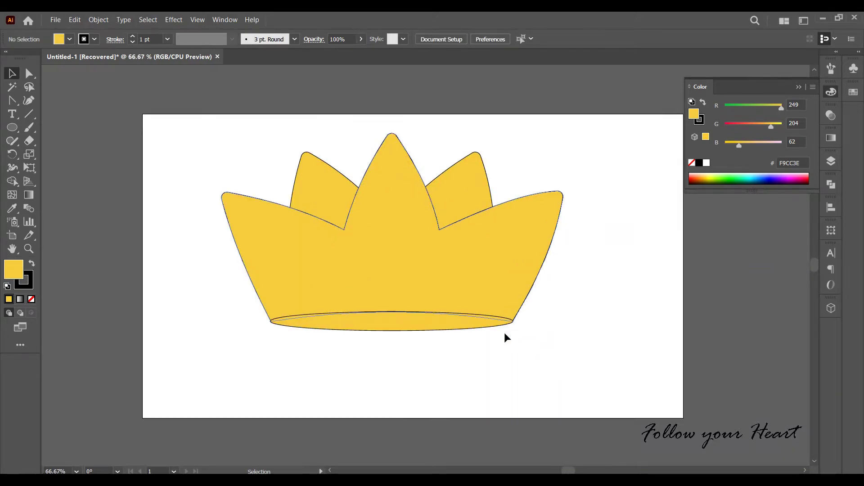
drag(504, 347, 501, 335)
click(428, 313)
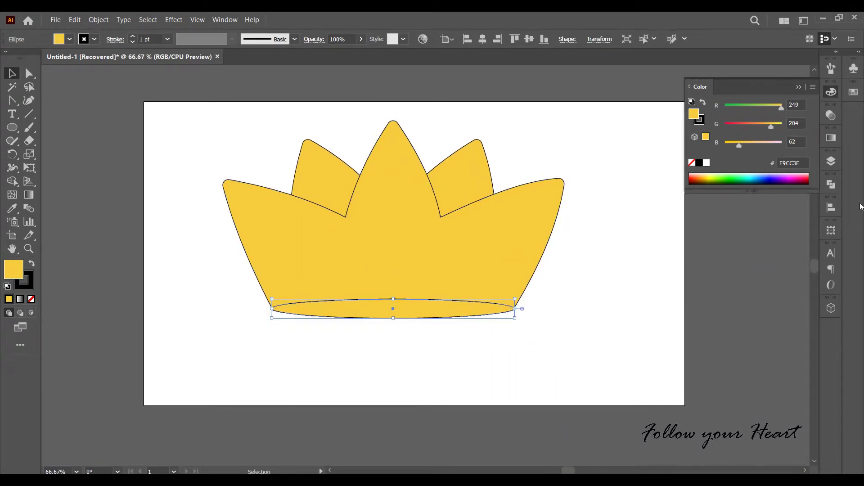
Step: Apply a linear gradient to the base ellipse with black and F9913E orange stops
click(834, 139)
click(770, 232)
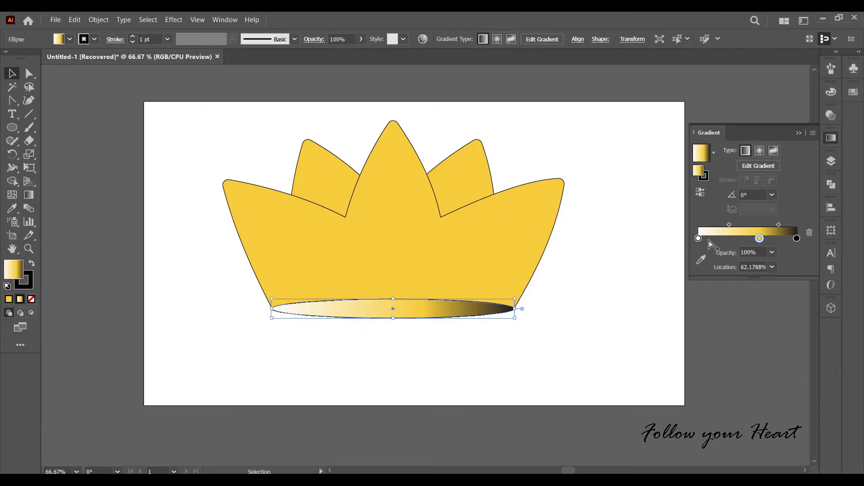
drag(698, 238, 700, 262)
drag(797, 238, 698, 238)
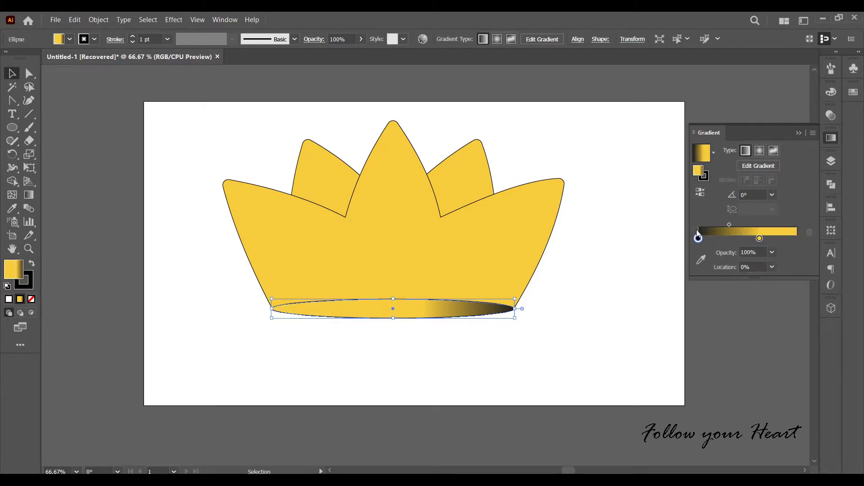
drag(759, 240, 796, 239)
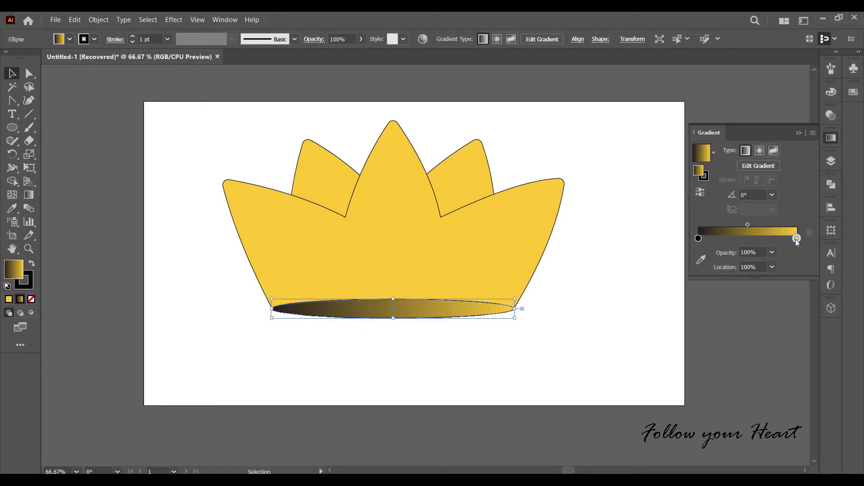
double_click(796, 239)
drag(747, 301, 734, 301)
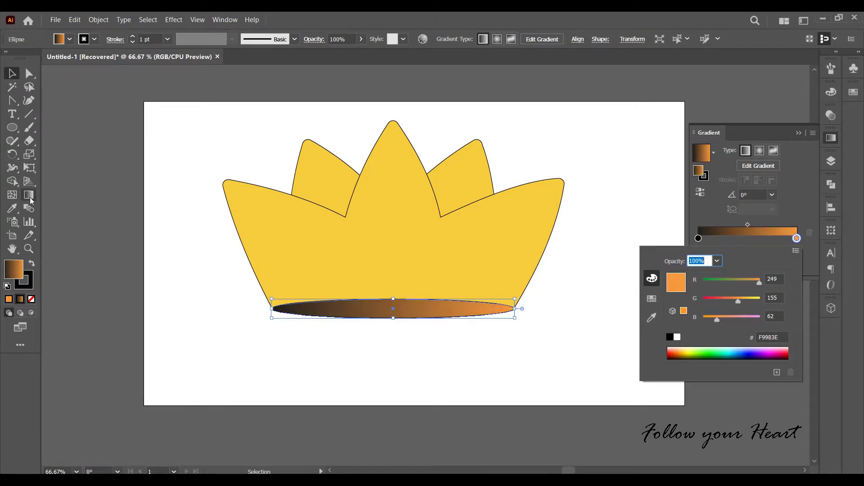
click(399, 303)
Step: Run the gradient vertically over the ellipse, dark at top and orange at bottom
scroll(399, 304, up, 1)
click(28, 194)
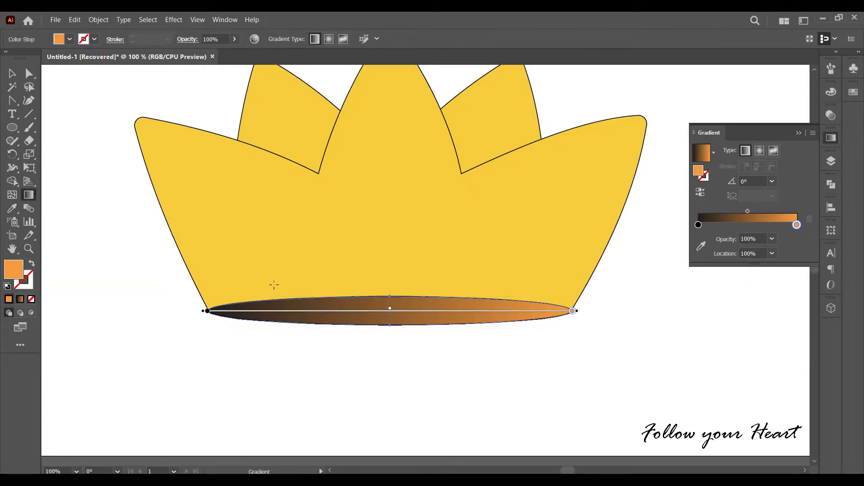
drag(402, 291, 407, 330)
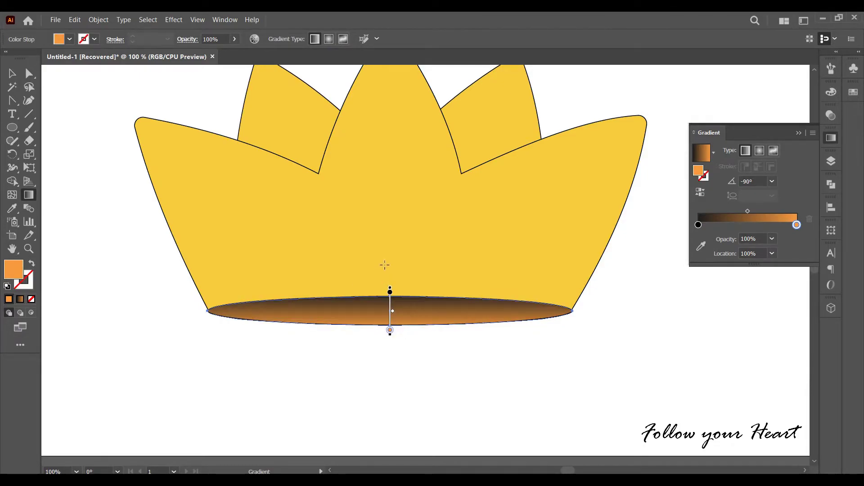
drag(385, 264, 390, 326)
drag(390, 266, 390, 283)
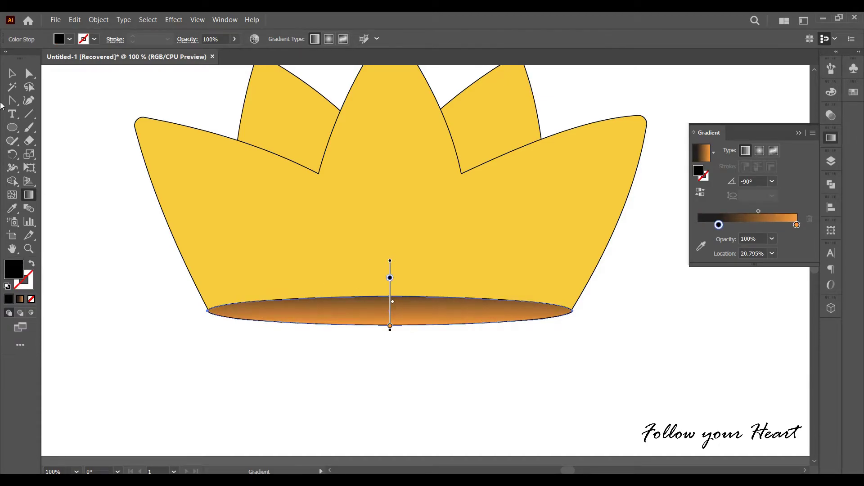
click(12, 72)
click(133, 231)
key(ctrl+minus)
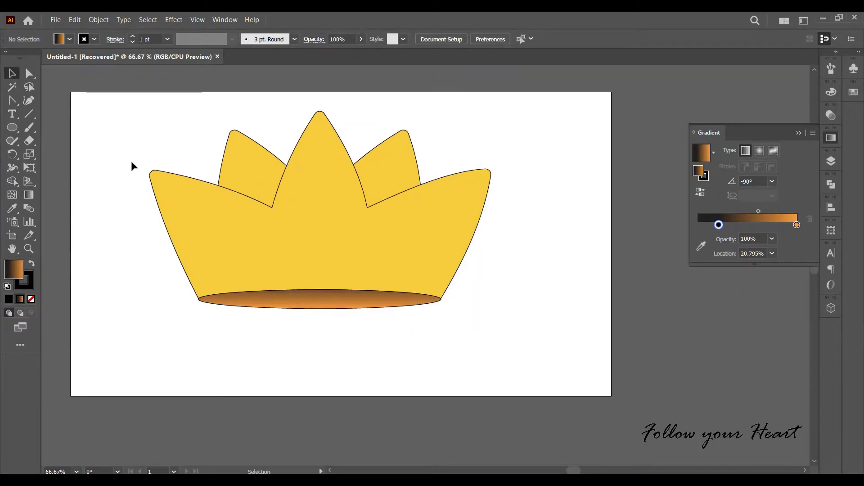
key(ctrl+a)
Step: Set the stroke of all crown shapes to None
click(70, 39)
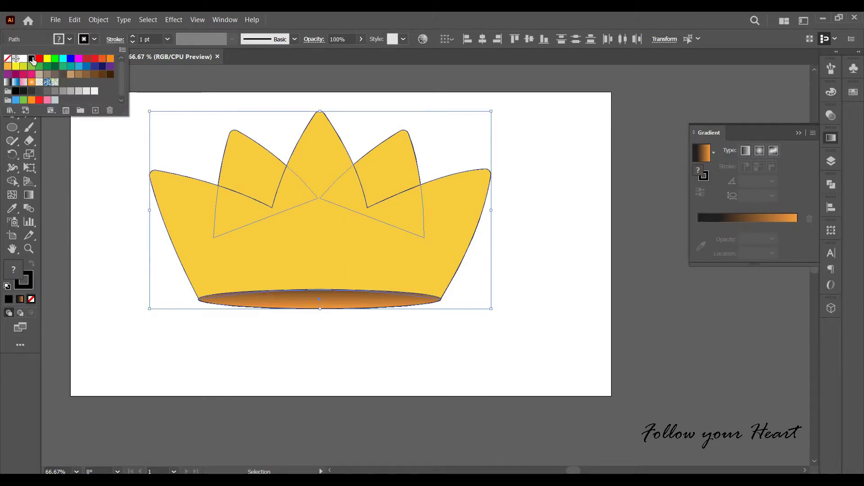
click(8, 59)
click(136, 280)
click(370, 359)
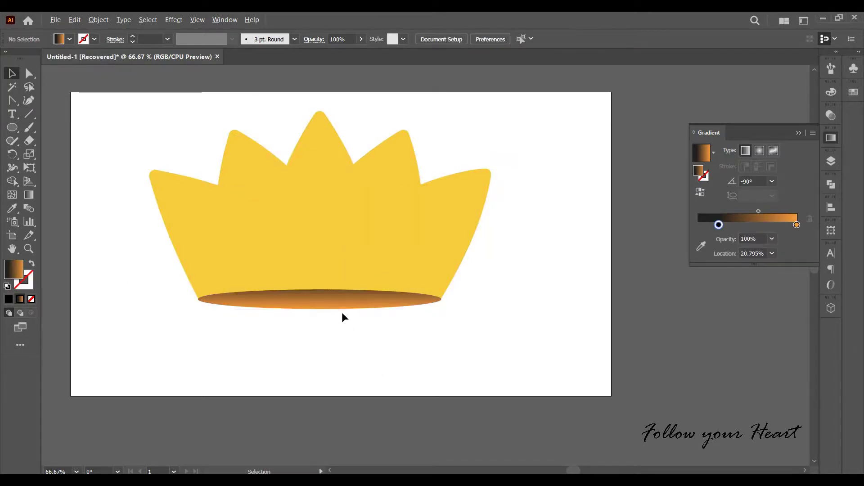
Step: Select the whole crown and nudge it right and down on the artboard
drag(307, 276, 396, 324)
drag(186, 141, 645, 401)
drag(567, 151, 513, 96)
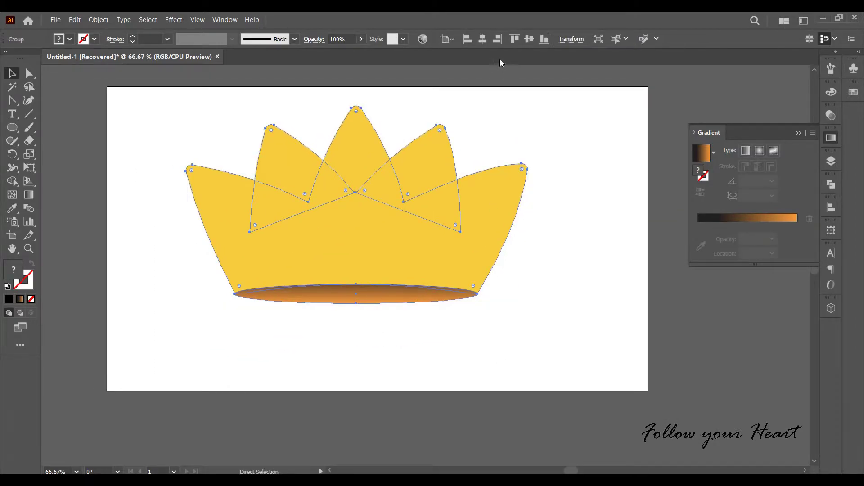
key(ctrl+z)
key(ctrl+z)
key(v)
click(579, 154)
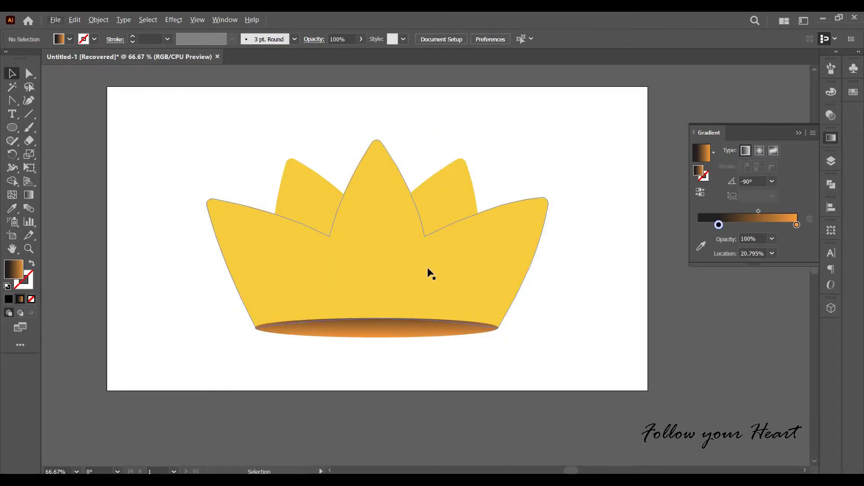
click(391, 245)
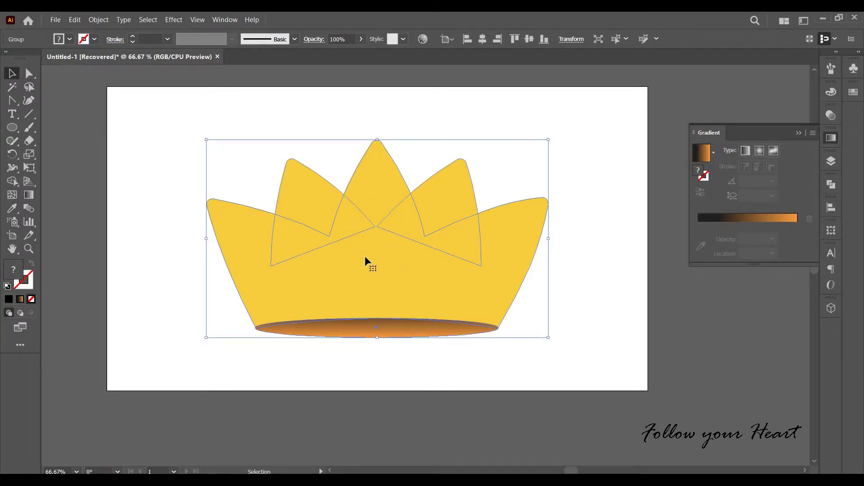
Step: Isolate the crown group and raise its middle top anchor straight up about 40 px
double_click(365, 258)
click(29, 73)
click(377, 141)
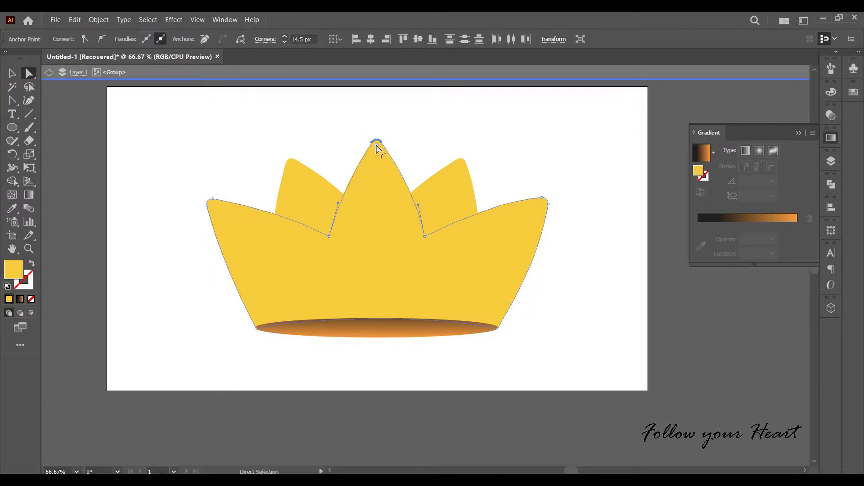
drag(375, 140, 373, 123)
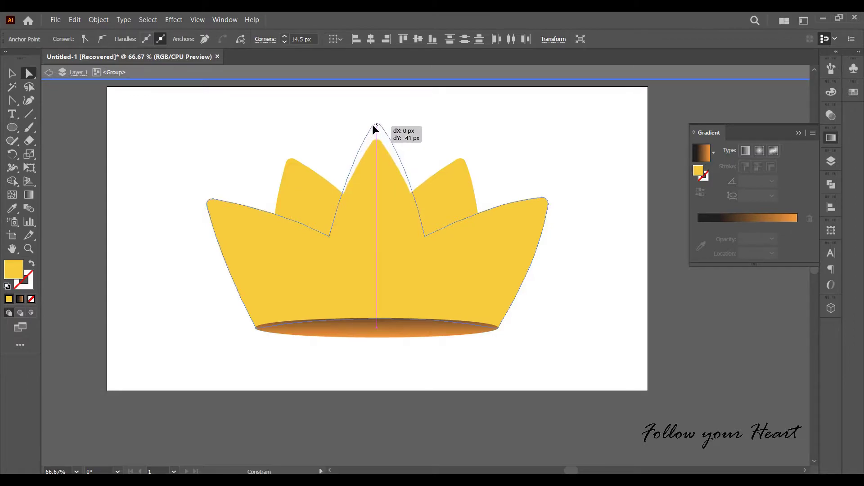
click(494, 158)
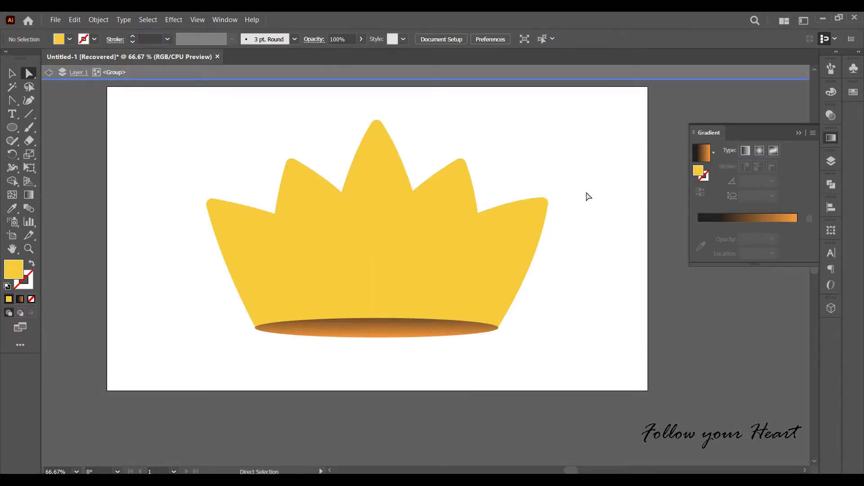
drag(559, 257, 565, 264)
click(461, 207)
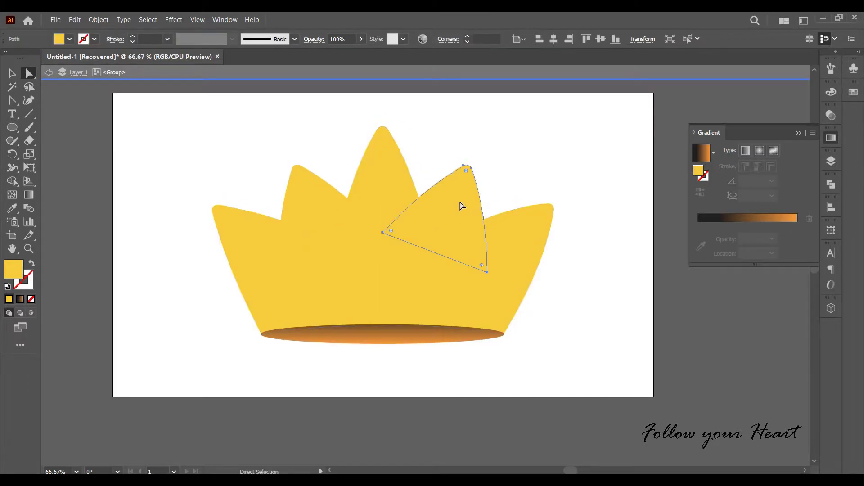
Step: Fill the right small point with a yellow-to-orange gradient angled toward its tip
click(727, 217)
drag(699, 238, 725, 237)
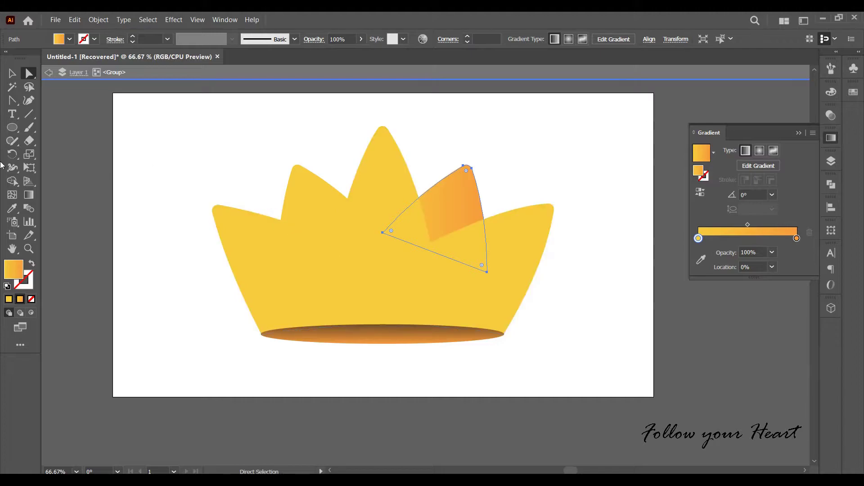
key(g)
mouse_move(425, 257)
mouse_down()
mouse_move(478, 165)
mouse_move(435, 252)
mouse_up()
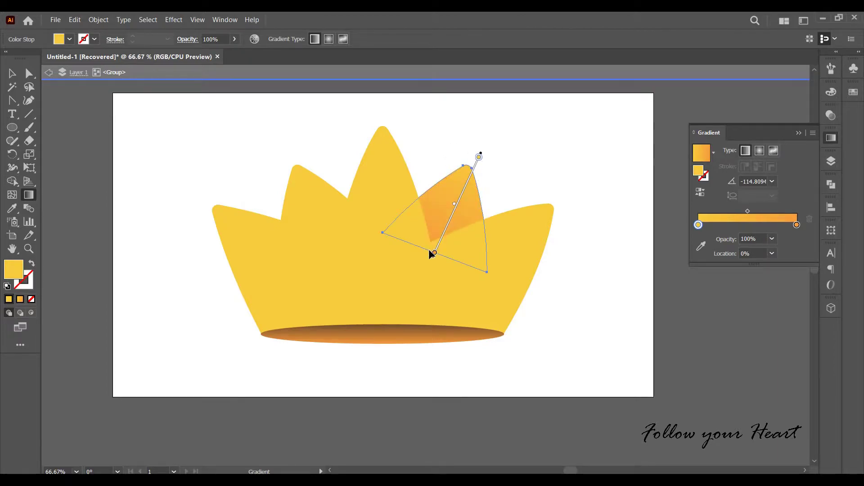
drag(477, 162, 473, 173)
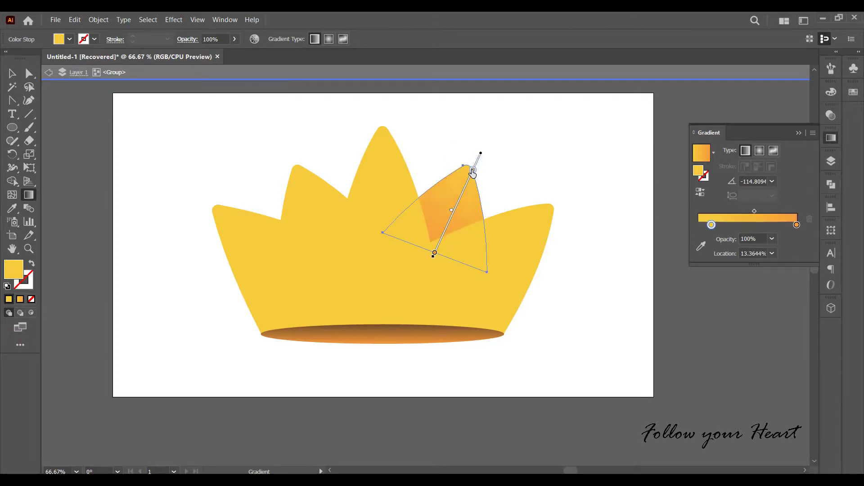
click(17, 76)
Step: Eyedrop the right peak's gradient onto the left peak and angle it down the peak
click(311, 187)
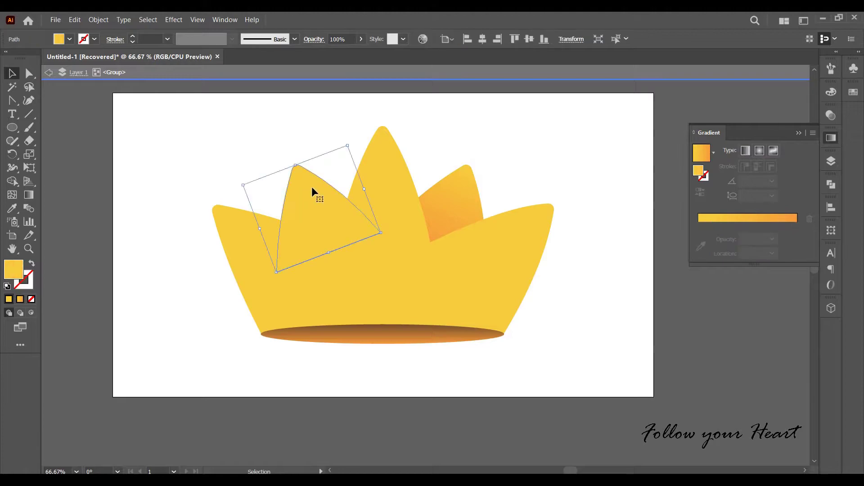
key(i)
click(448, 199)
click(28, 195)
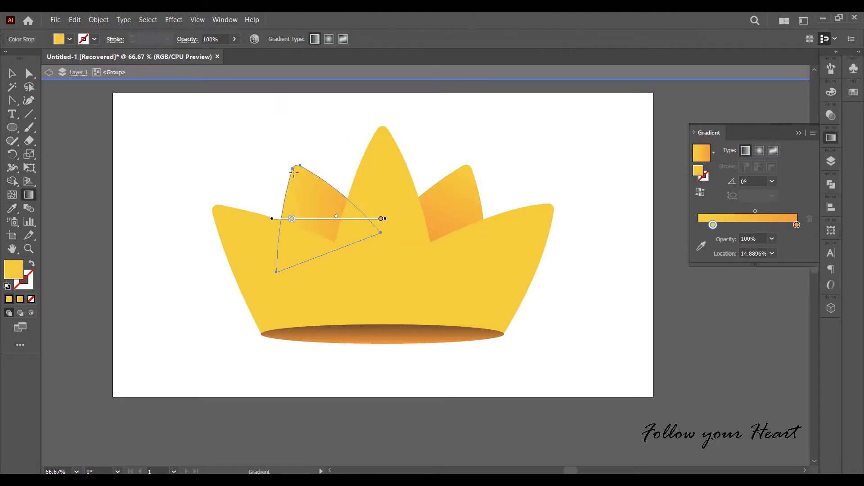
drag(293, 162, 332, 260)
drag(288, 164, 333, 263)
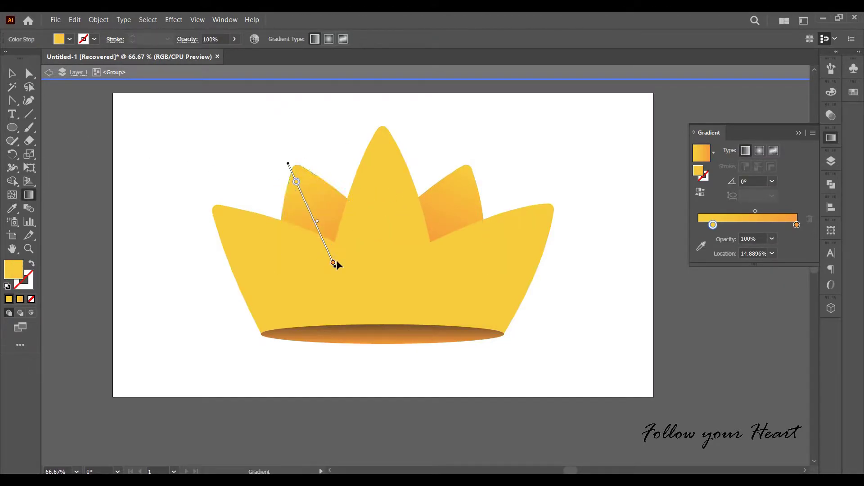
drag(283, 157, 334, 265)
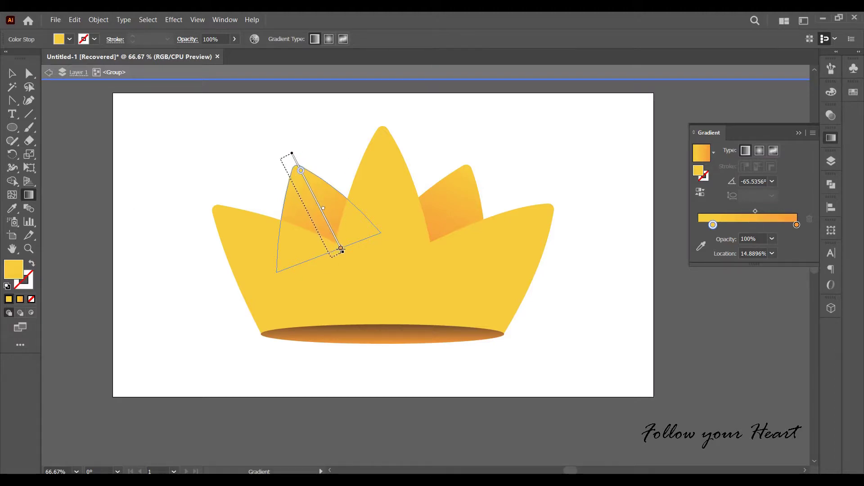
click(12, 73)
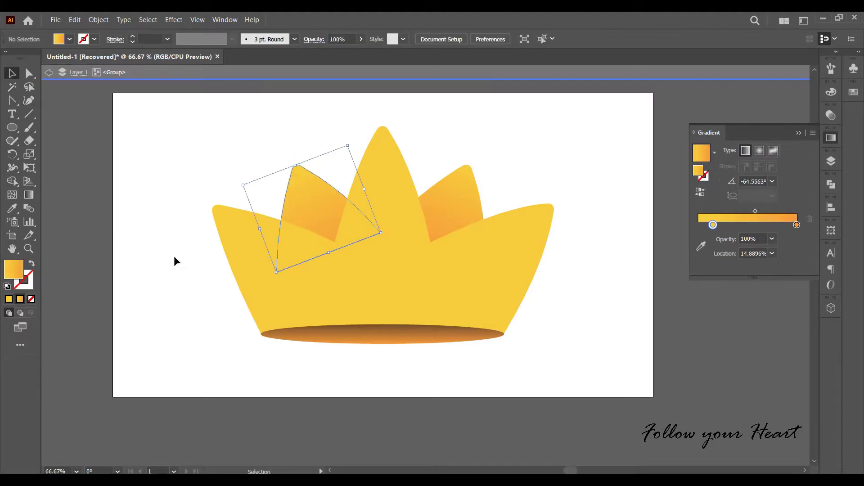
Step: Select the crown group and set the drawing mode to Draw Inside
click(174, 261)
click(387, 271)
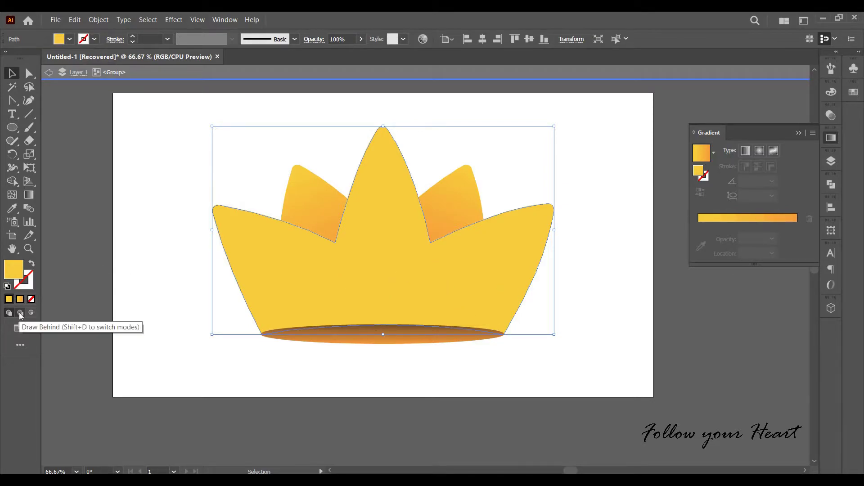
click(31, 312)
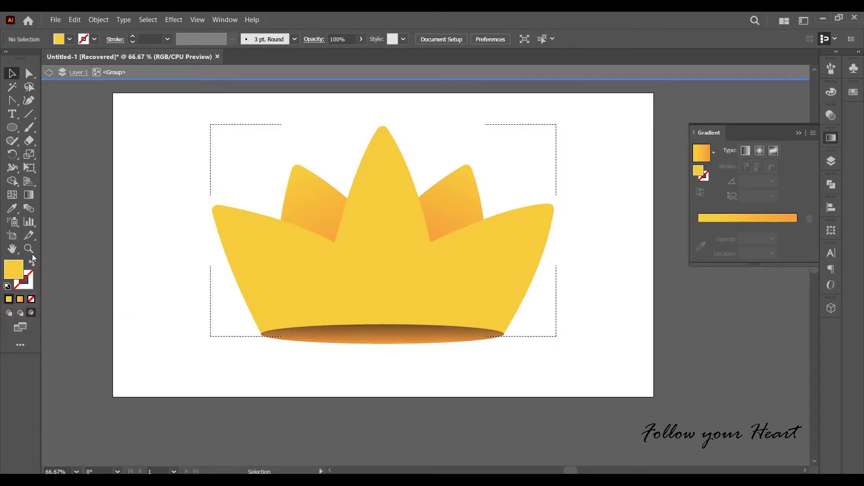
Step: Draw a closed curved leaf shape over the centre peak with the Curvature Tool
click(18, 104)
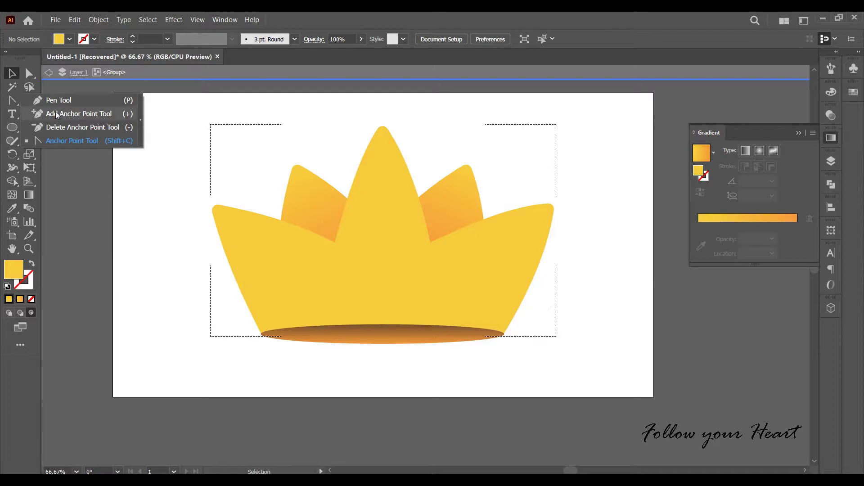
click(29, 101)
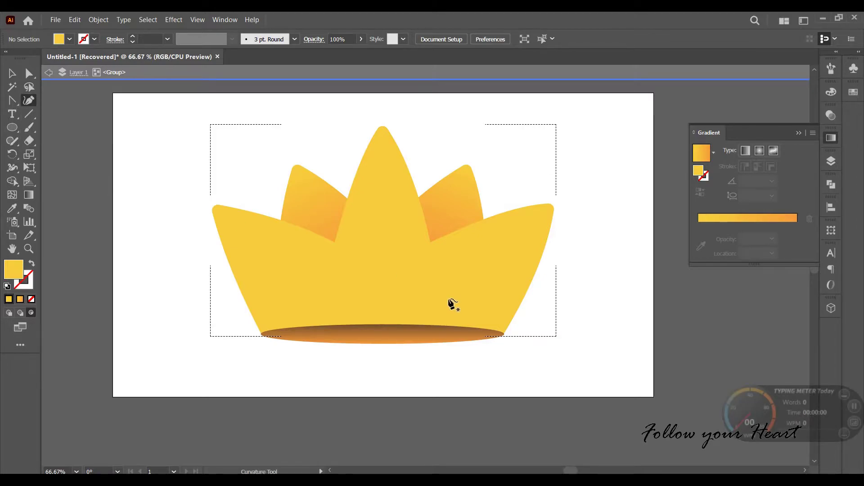
click(383, 197)
click(407, 253)
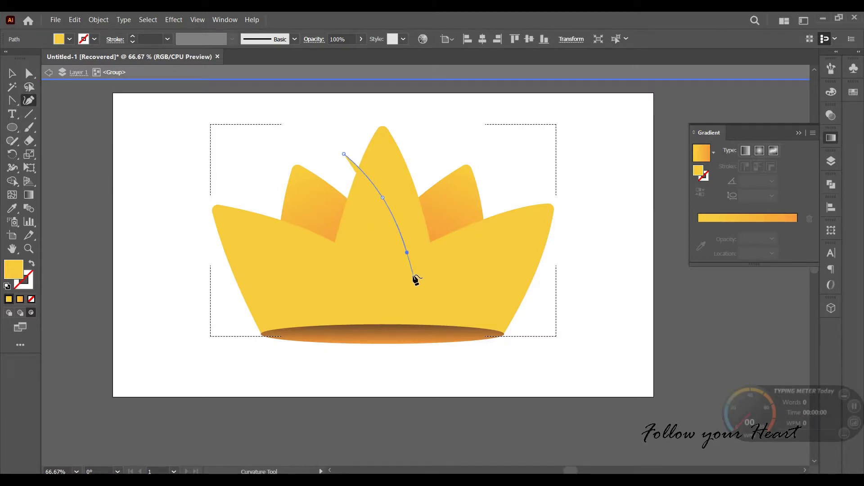
click(446, 223)
click(413, 136)
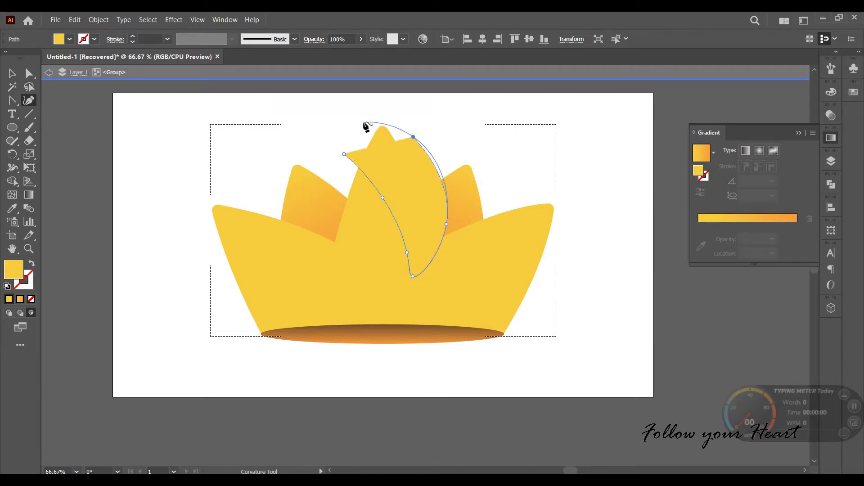
click(362, 119)
click(344, 154)
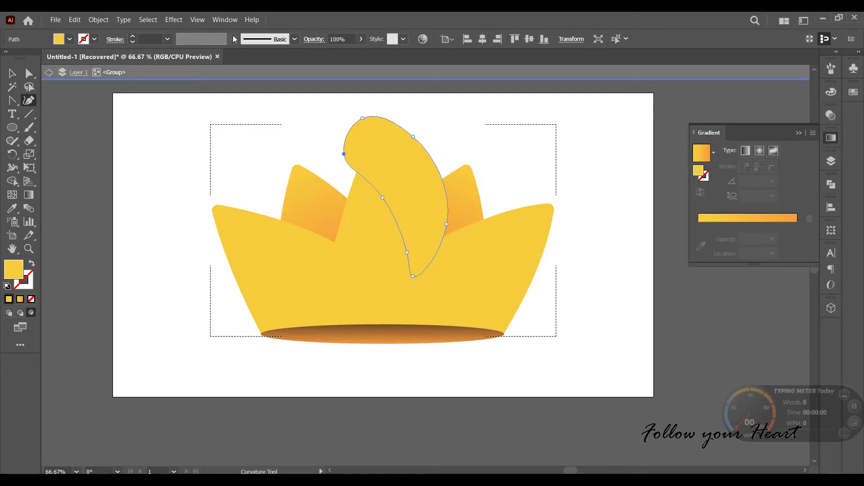
Step: Rasterize the leaf shape as a Bitmap at Medium (150 ppi) resolution
click(174, 19)
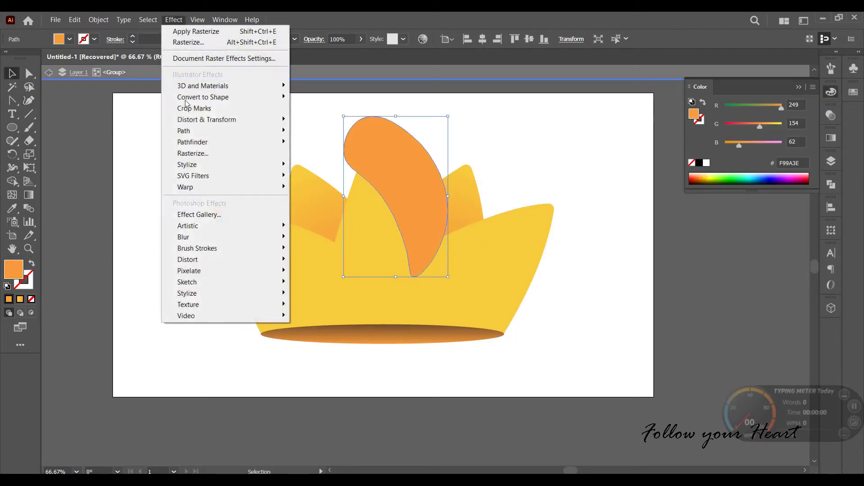
mouse_move(193, 142)
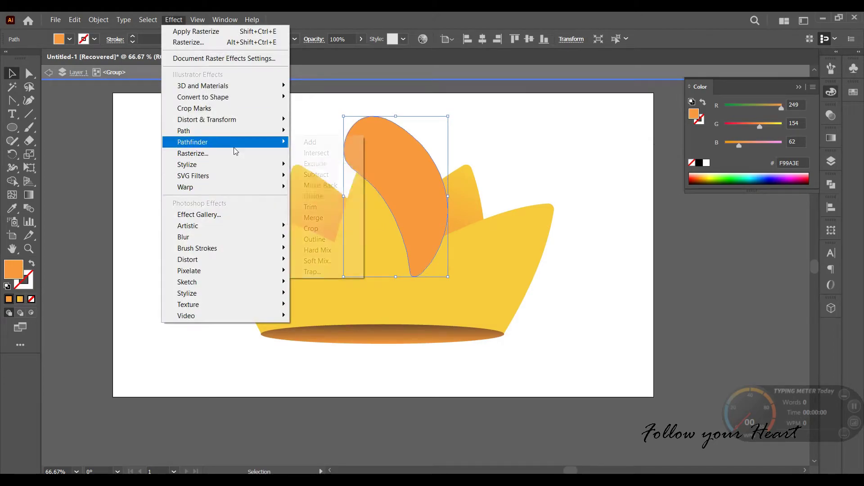
click(231, 153)
click(330, 157)
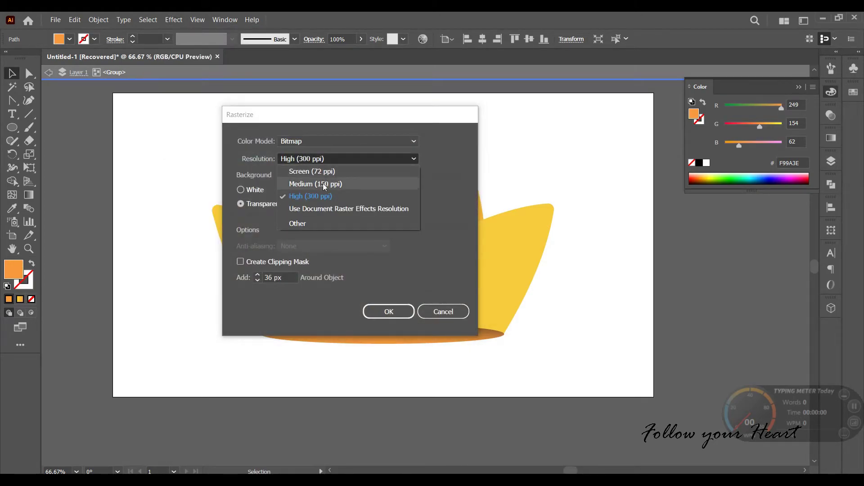
click(323, 183)
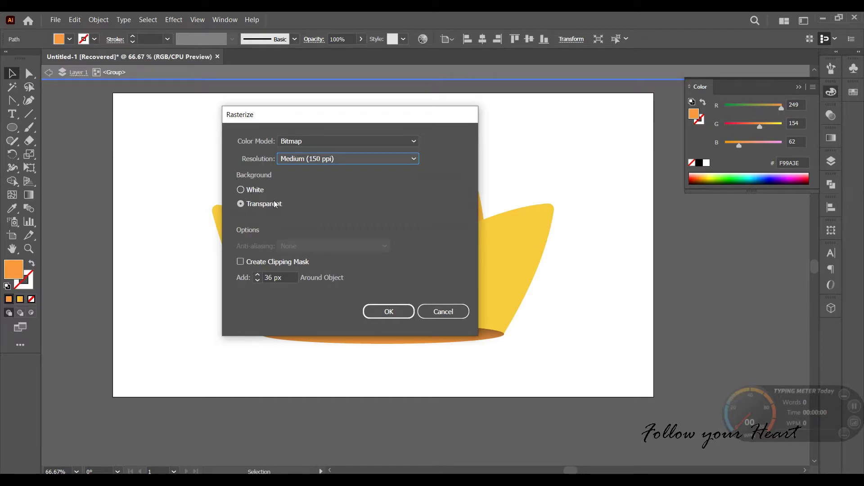
click(399, 311)
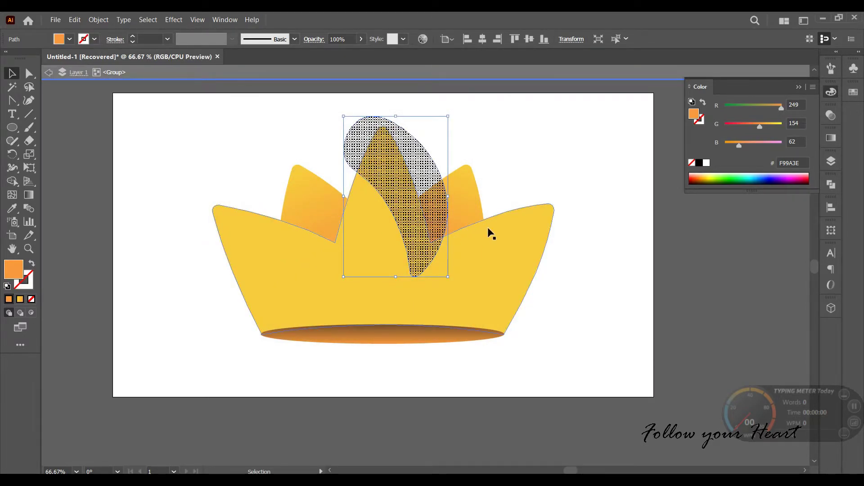
key(ctrl+shift+F10)
click(739, 127)
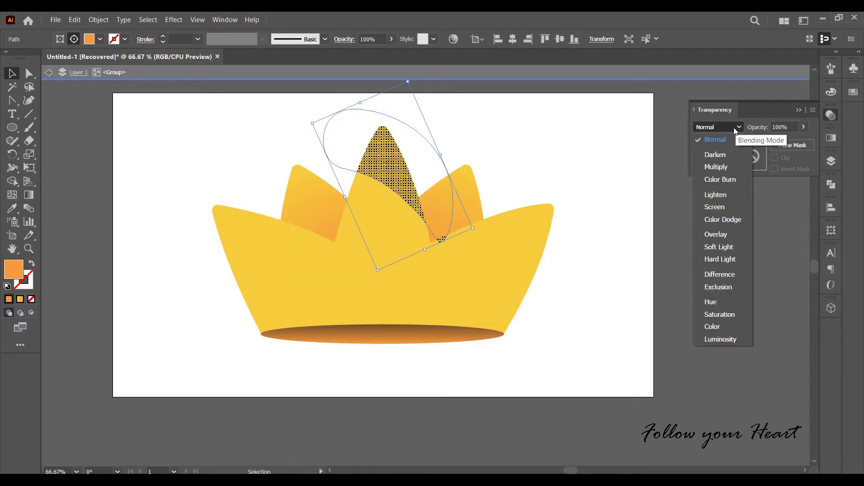
Step: Set the texture to Overlay and give it a gradient with a 0% opacity left stop
click(726, 231)
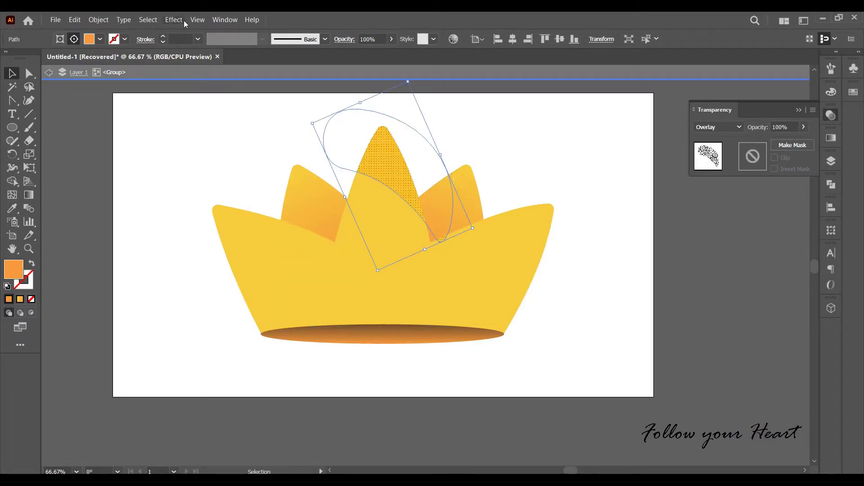
click(225, 19)
click(830, 139)
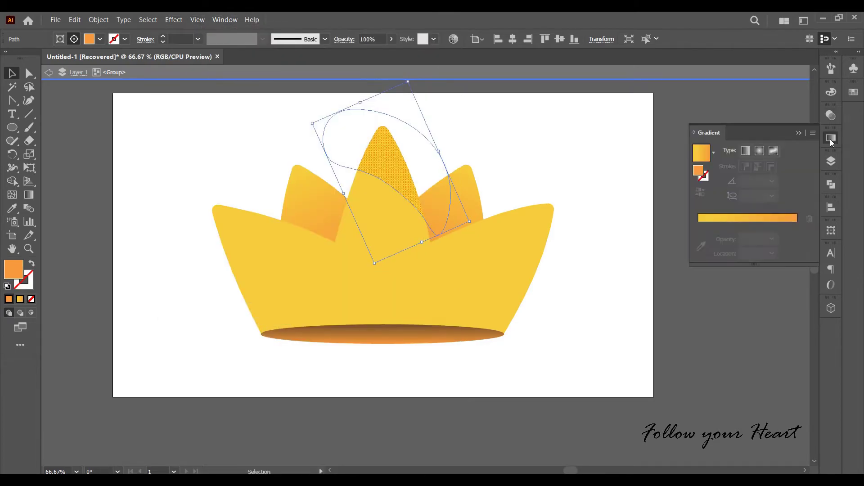
click(764, 219)
click(713, 239)
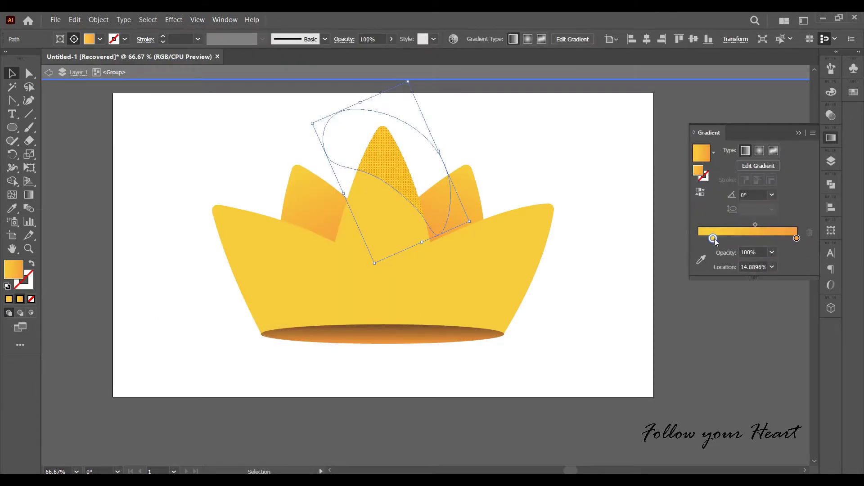
click(771, 252)
click(776, 267)
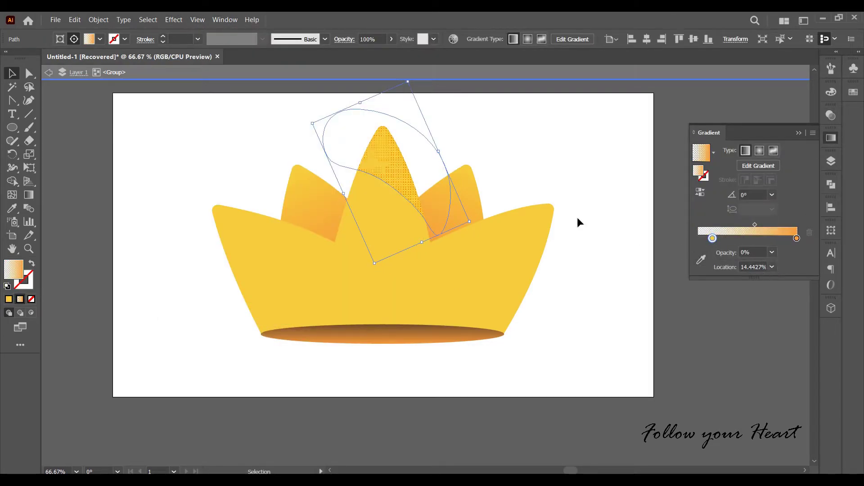
Step: Run the fade gradient upward across the centre peak and nudge the texture down-left
click(29, 194)
drag(373, 237, 394, 133)
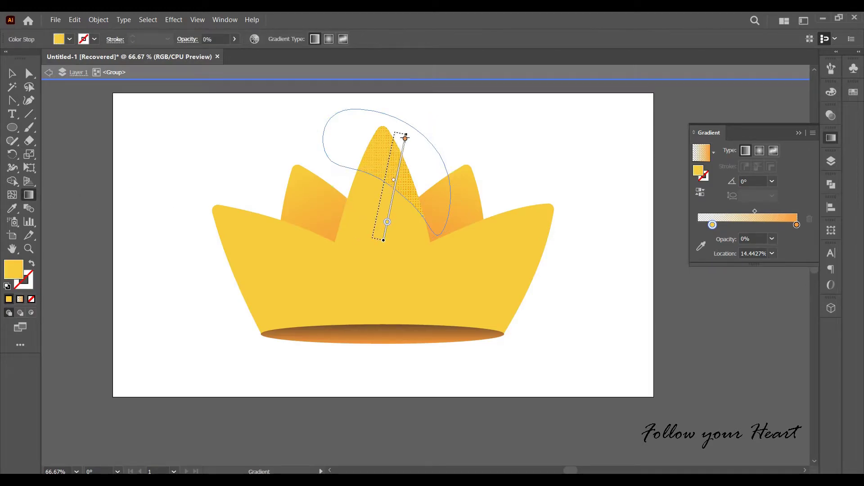
drag(398, 179, 429, 142)
click(403, 197)
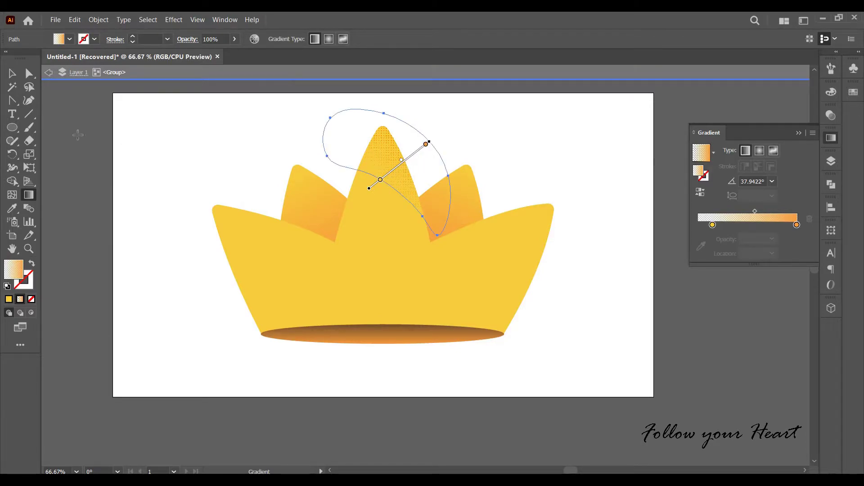
key(v)
drag(408, 199, 401, 219)
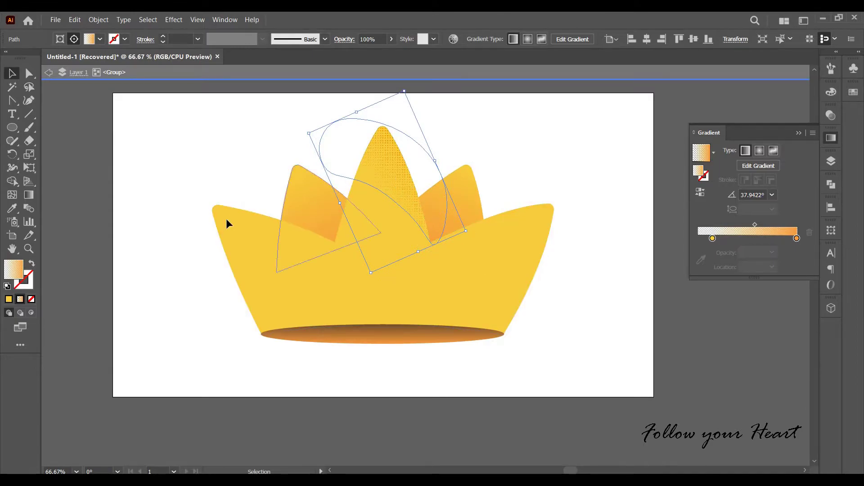
click(28, 195)
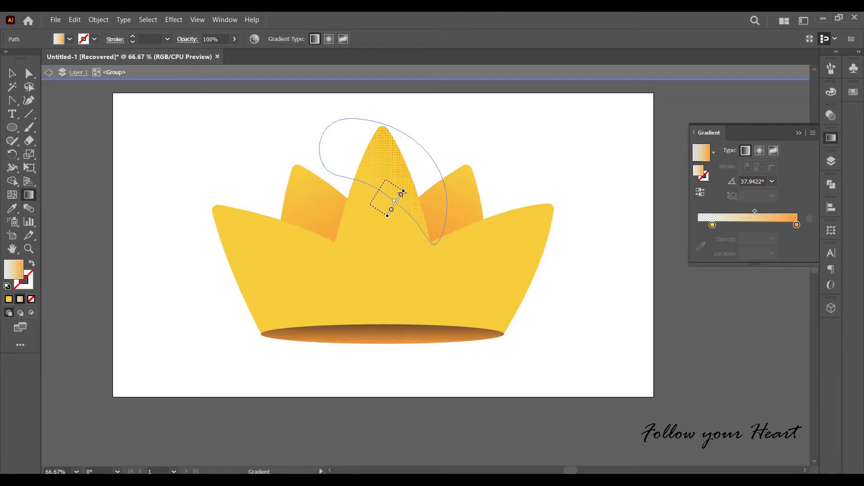
Step: Copy the texture onto the crown's right point, rotating and enlarging it to fit
mouse_move(374, 191)
mouse_down()
mouse_move(399, 173)
mouse_move(573, 242)
mouse_up()
click(13, 73)
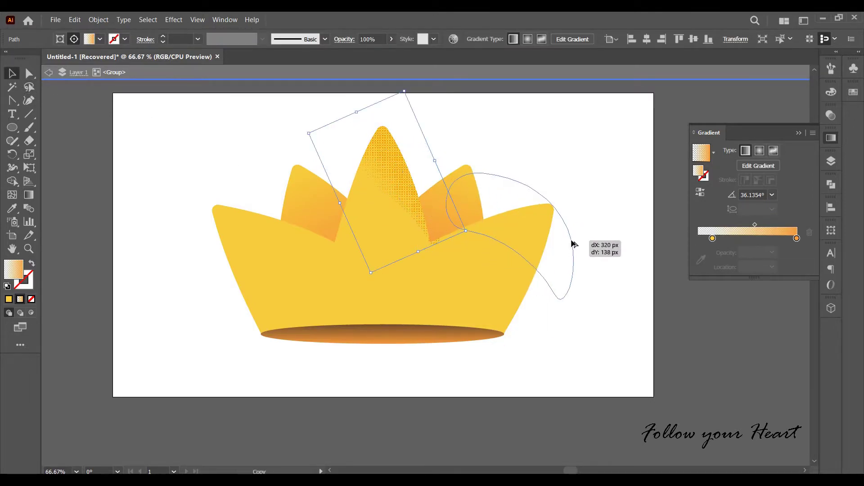
drag(535, 143, 571, 193)
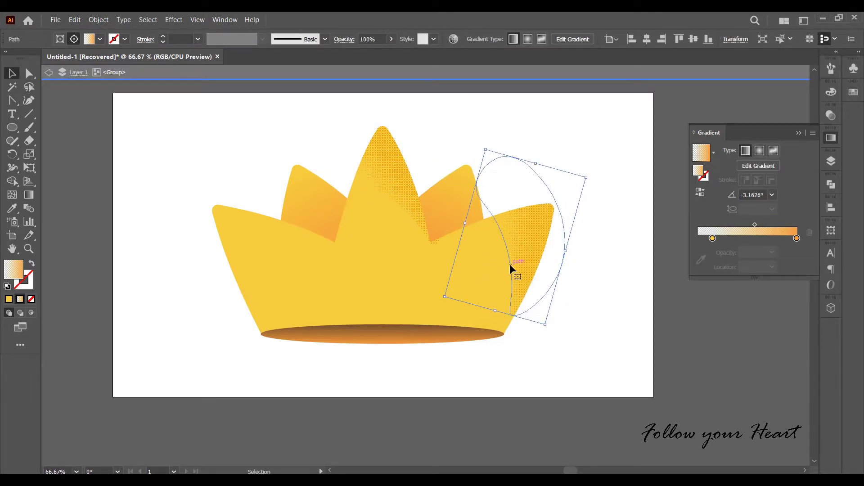
drag(509, 266, 509, 308)
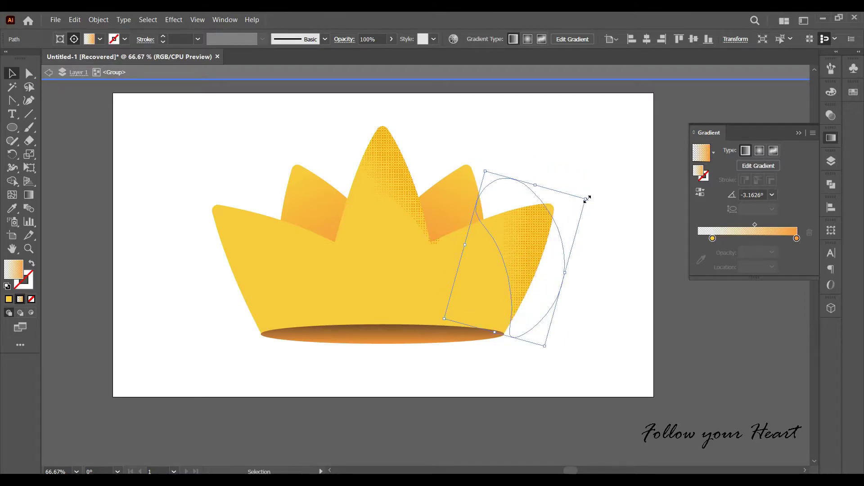
drag(587, 199, 605, 187)
drag(519, 280, 512, 281)
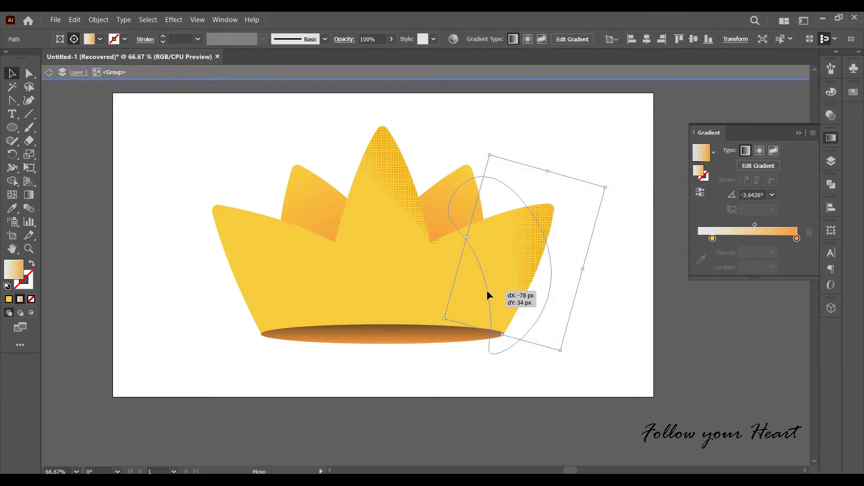
drag(438, 321, 350, 374)
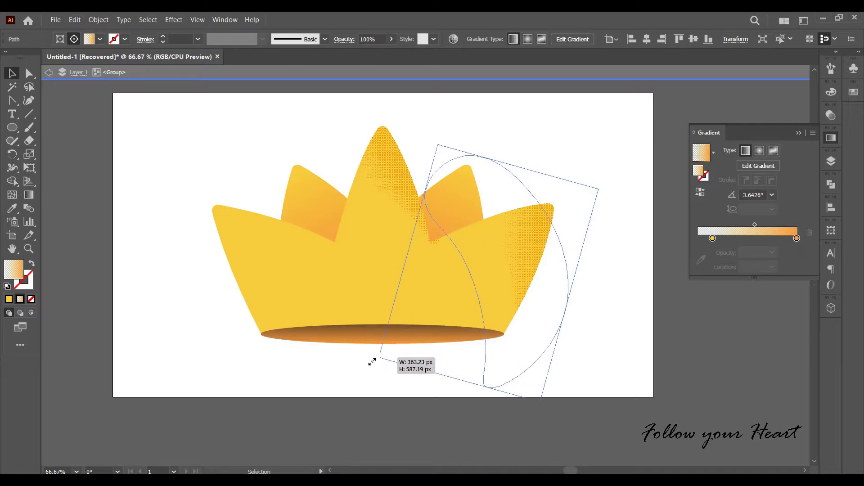
drag(557, 243, 570, 228)
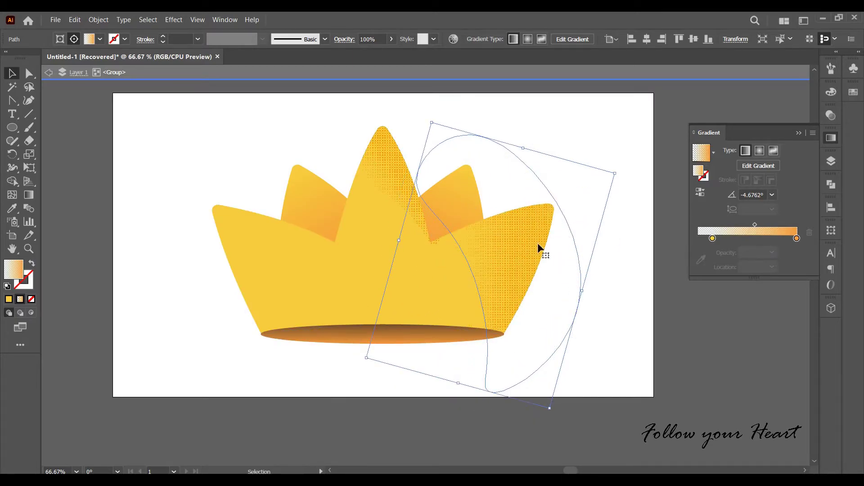
Step: Redraw the copy's fade gradient diagonally across the right leaf
click(28, 197)
drag(457, 281, 548, 210)
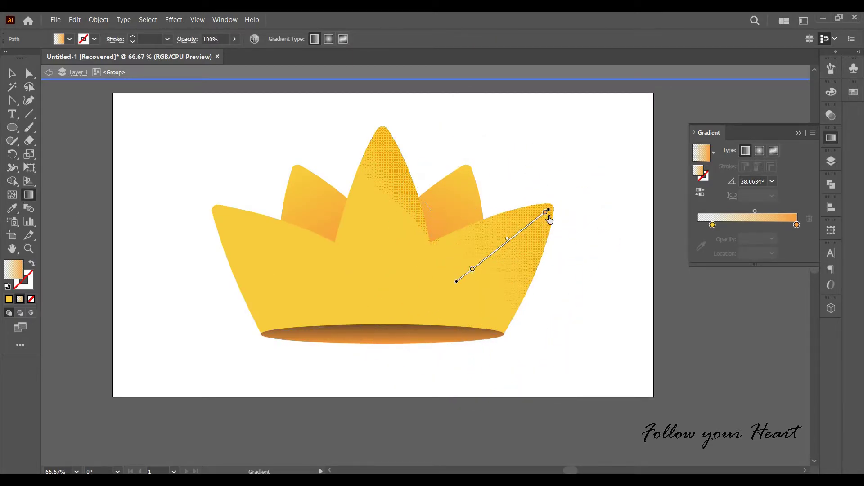
drag(476, 302, 543, 242)
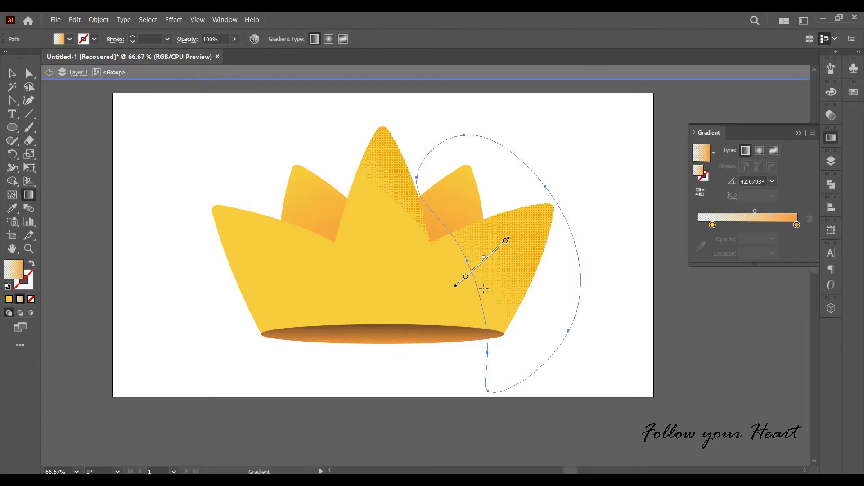
mouse_move(459, 281)
mouse_down()
mouse_move(543, 211)
mouse_move(287, 241)
mouse_up()
click(12, 73)
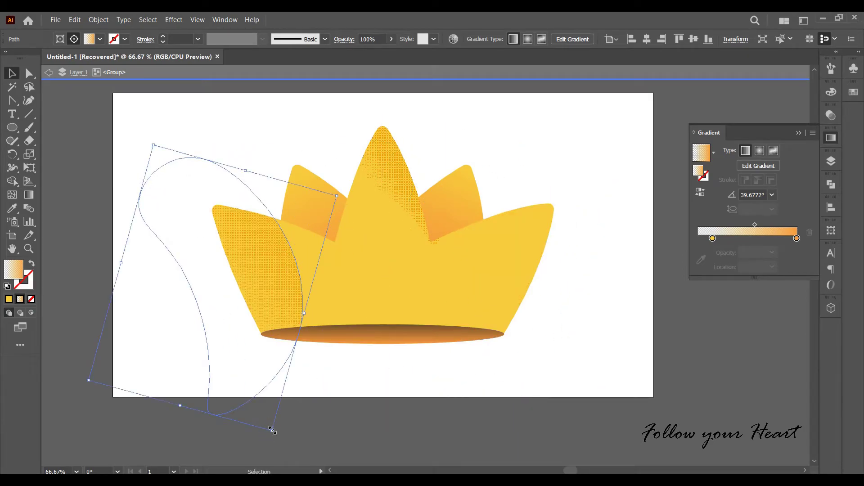
Step: Shrink and rotate the texture into a strip on the left leaf and redraw its fade gradient
drag(272, 430, 215, 301)
mouse_move(259, 173)
mouse_down()
mouse_move(159, 245)
mouse_move(271, 264)
mouse_move(263, 322)
mouse_move(288, 388)
mouse_up()
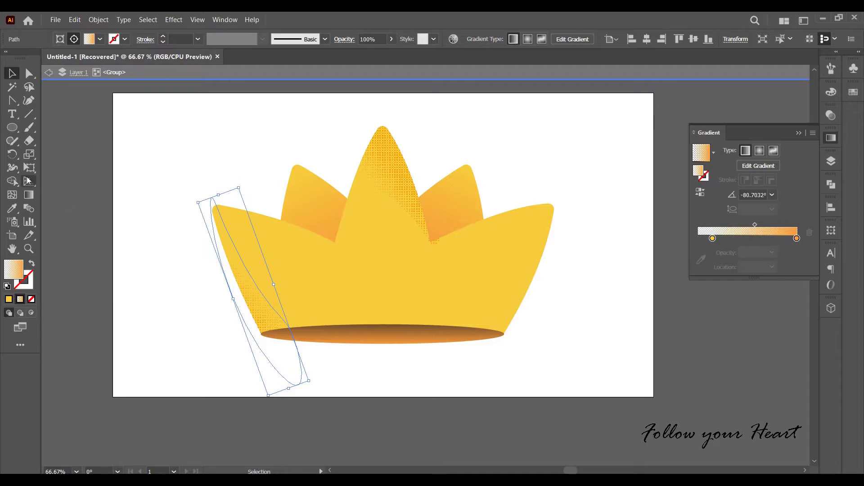
click(29, 194)
mouse_move(225, 296)
mouse_down()
mouse_move(269, 289)
mouse_move(235, 299)
mouse_up()
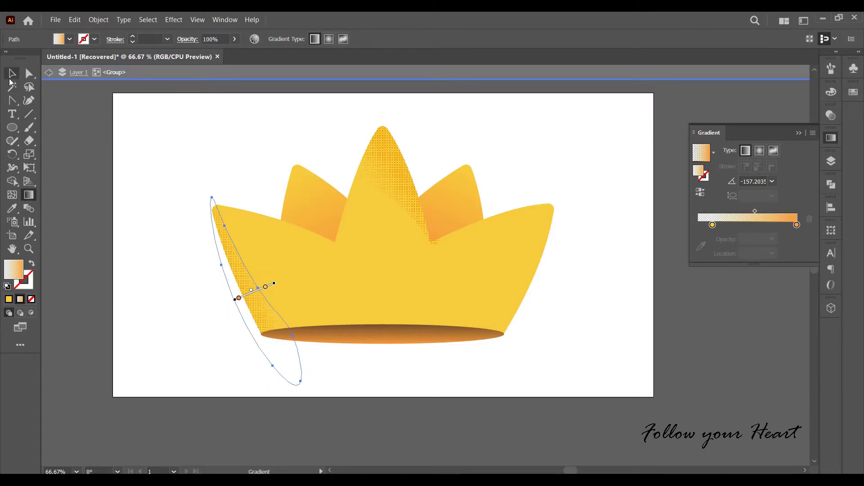
click(12, 74)
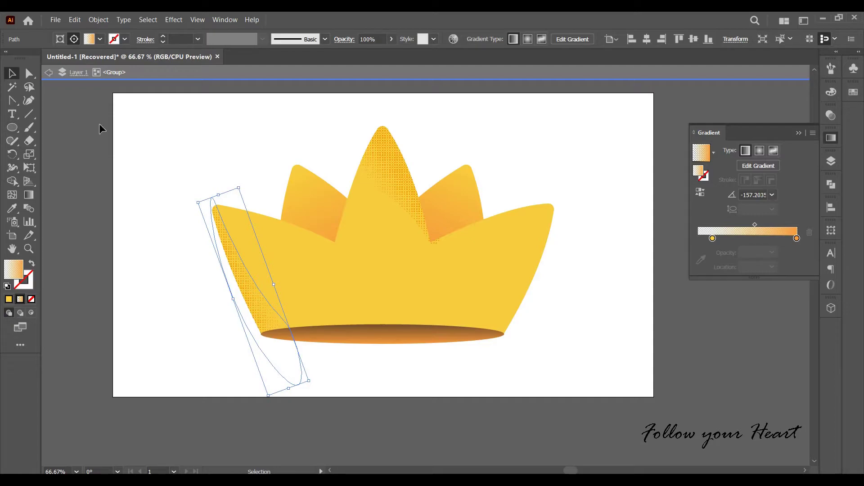
click(429, 404)
scroll(426, 276, up, 3)
click(266, 333)
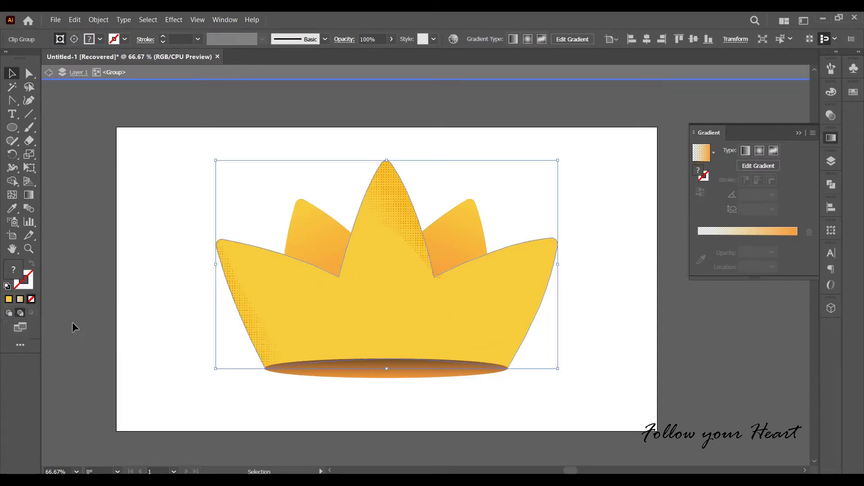
Step: Inside the clip group, duplicate the halftone texture shape onto the crown's right edge, rotated and enlarged
click(203, 328)
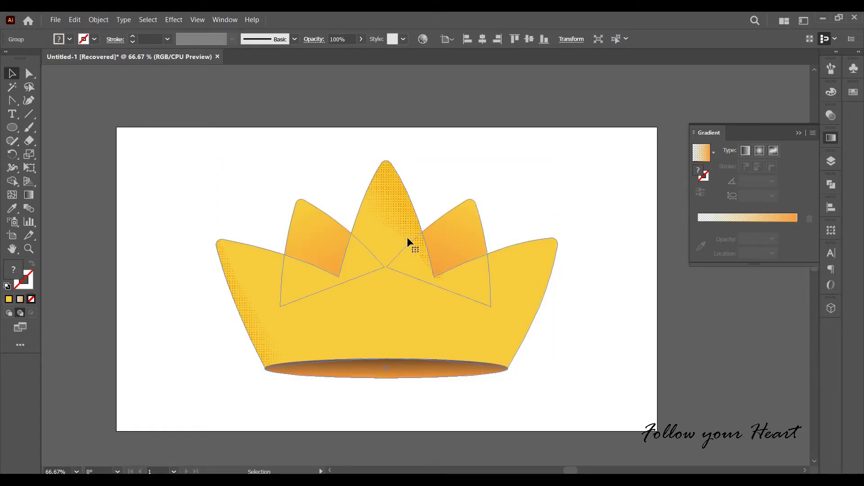
double_click(399, 226)
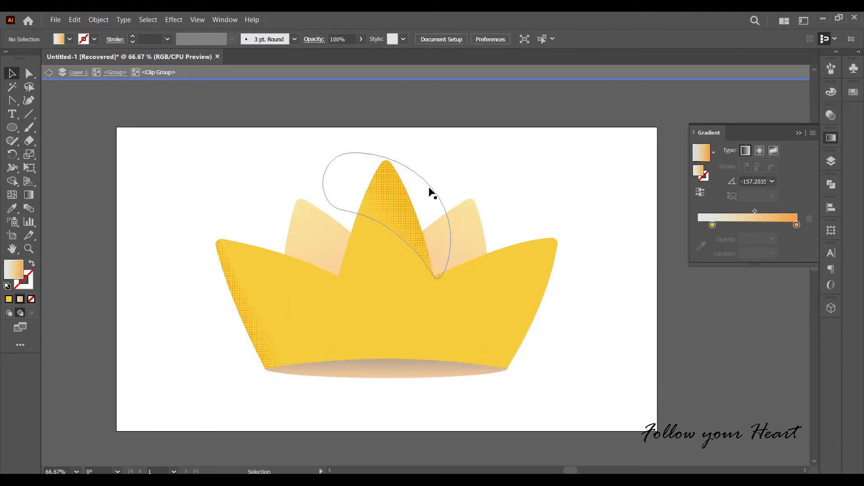
click(430, 191)
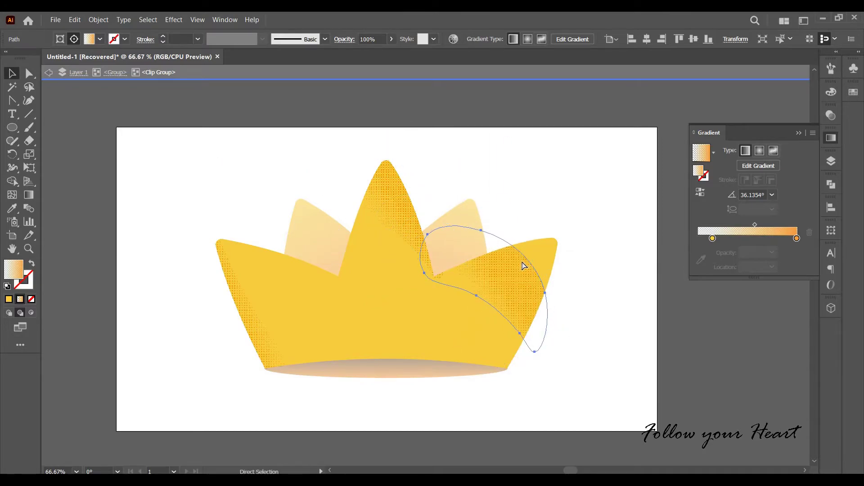
drag(430, 191, 507, 266)
drag(449, 233, 556, 290)
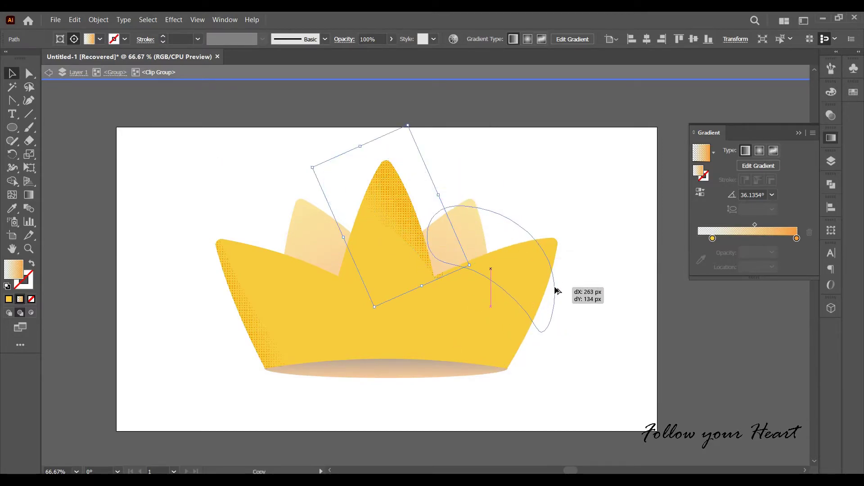
drag(516, 173, 561, 243)
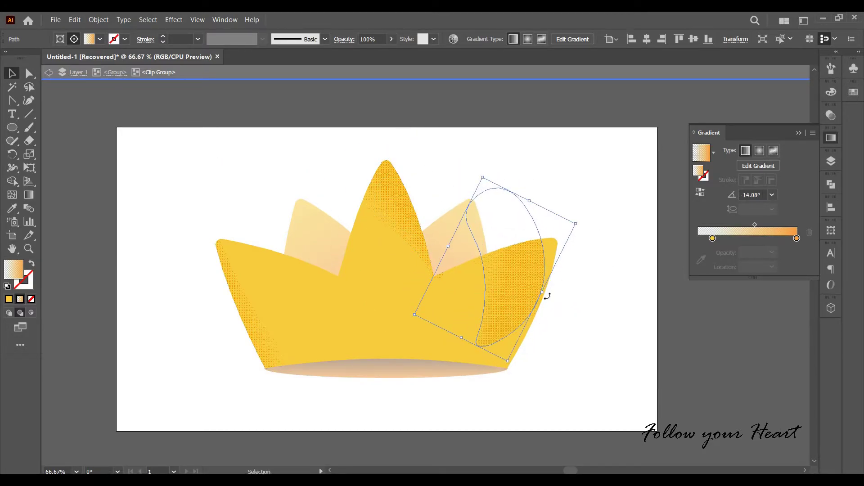
mouse_move(542, 291)
mouse_down()
mouse_move(592, 343)
mouse_move(501, 367)
mouse_move(478, 349)
mouse_move(448, 408)
mouse_up()
drag(616, 243, 633, 238)
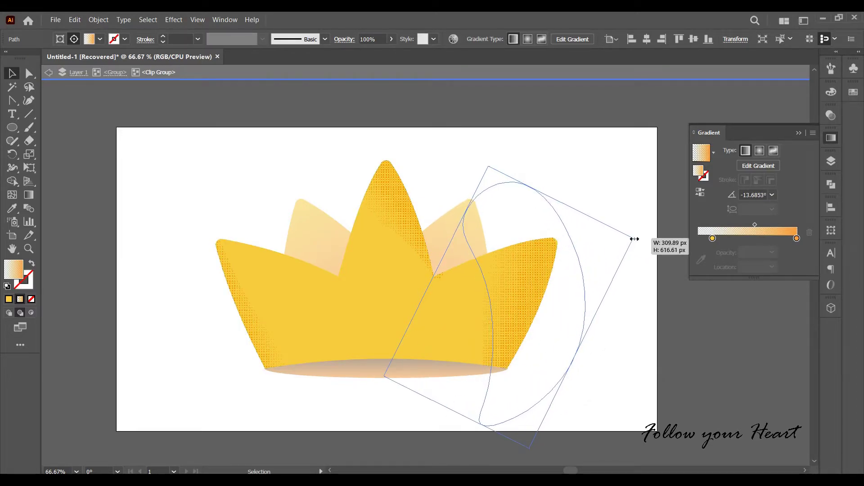
Step: Redraw the copy's shading gradient to run horizontally and leave the clip group
click(29, 195)
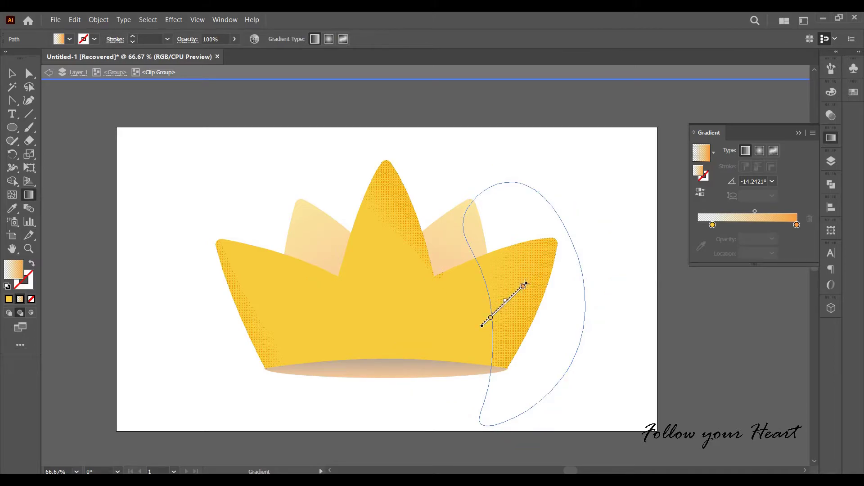
drag(478, 322, 535, 278)
drag(476, 304, 533, 303)
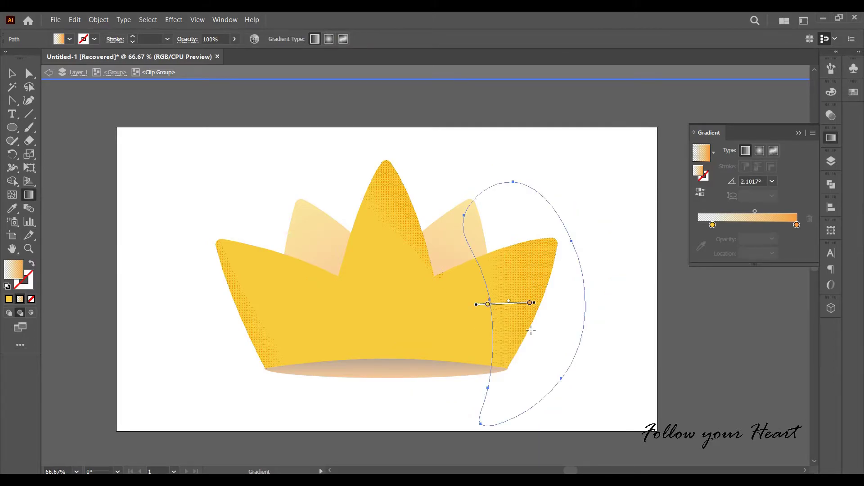
key(v)
click(208, 247)
key(Escape)
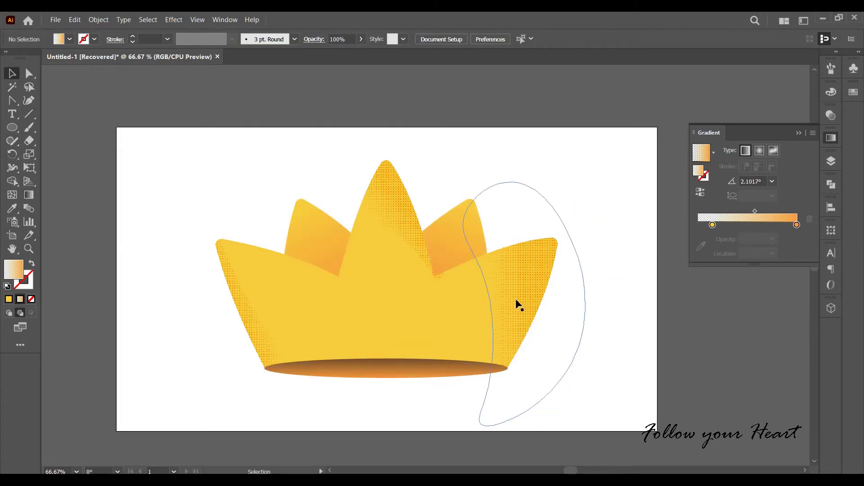
Step: Enter the crown group at 100% zoom and select the crown's main body
drag(454, 308, 462, 327)
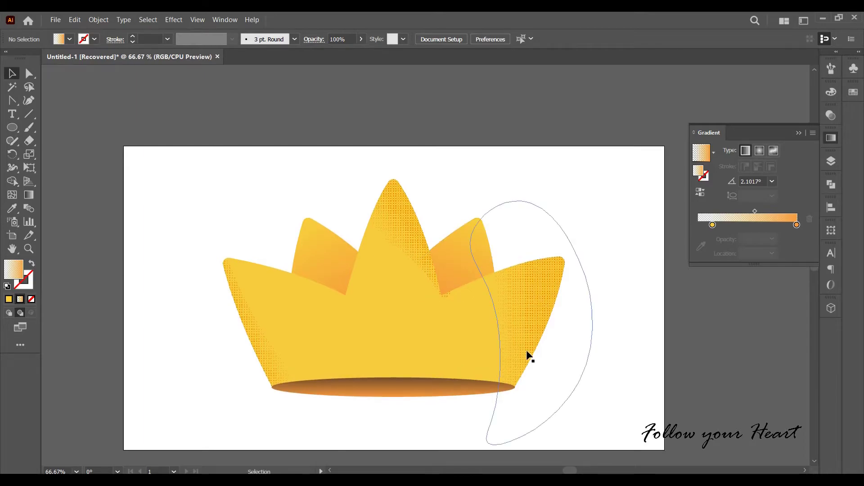
double_click(522, 316)
key(ctrl+1)
click(461, 226)
Step: Isolate the crown body's clipping path inside its nested groups
double_click(462, 226)
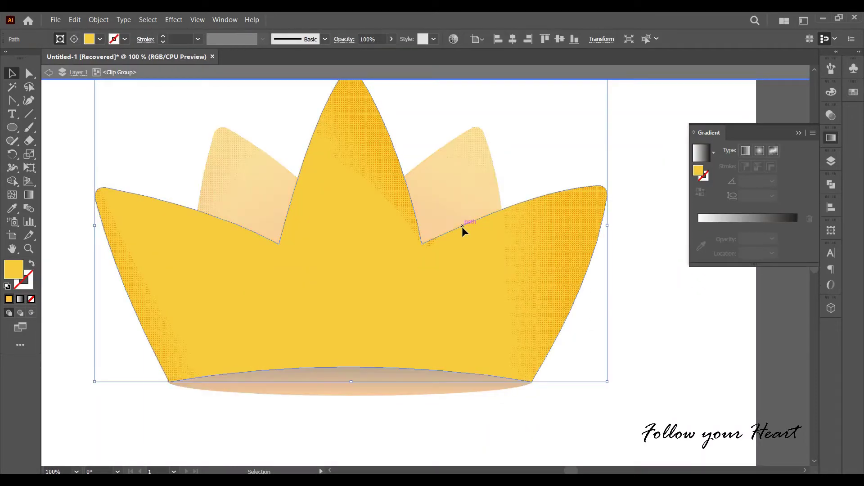
key(Escape)
click(462, 226)
double_click(462, 226)
double_click(462, 226)
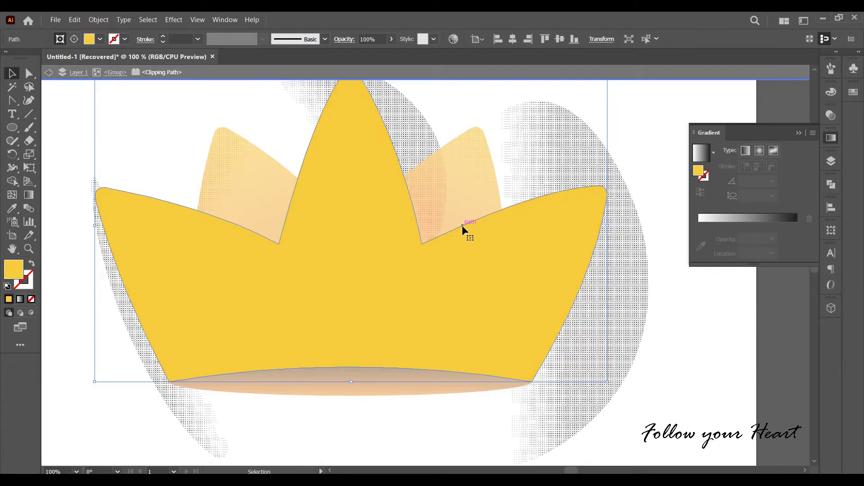
Step: Fill the crown body with a gradient from a yellow stop to a pinkish peach stop
click(706, 217)
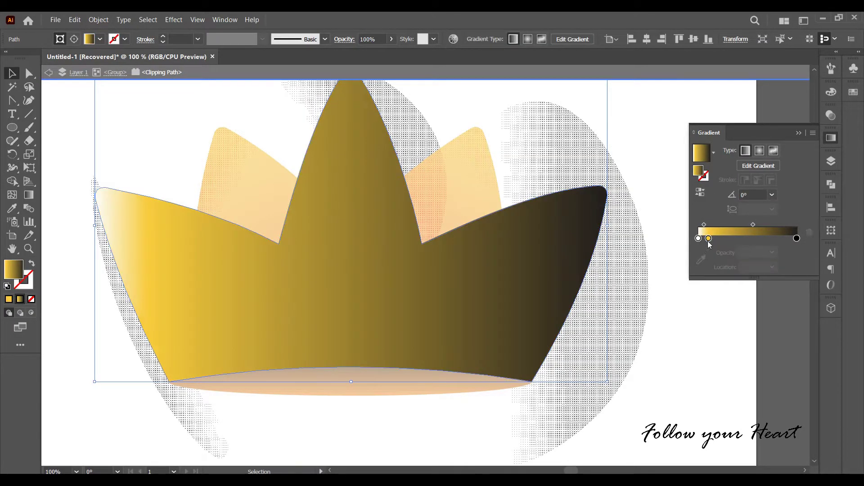
drag(708, 239, 698, 238)
mouse_move(797, 238)
mouse_down()
mouse_move(780, 238)
mouse_move(795, 238)
mouse_up()
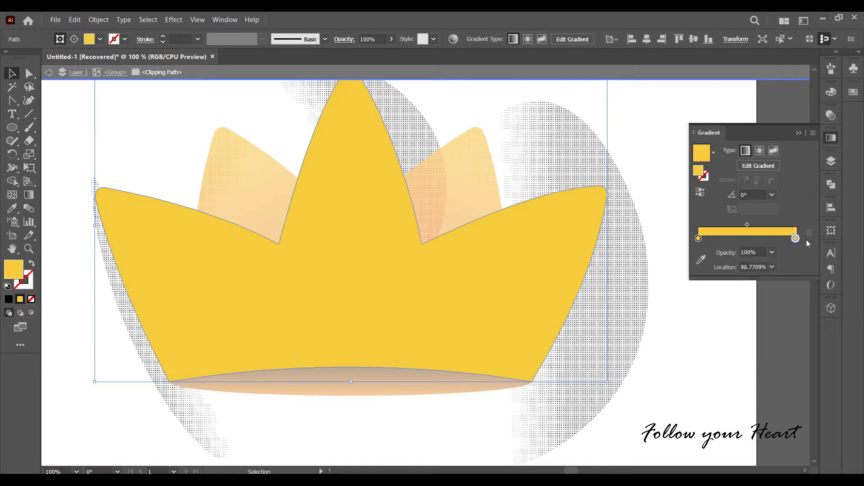
click(701, 259)
click(439, 205)
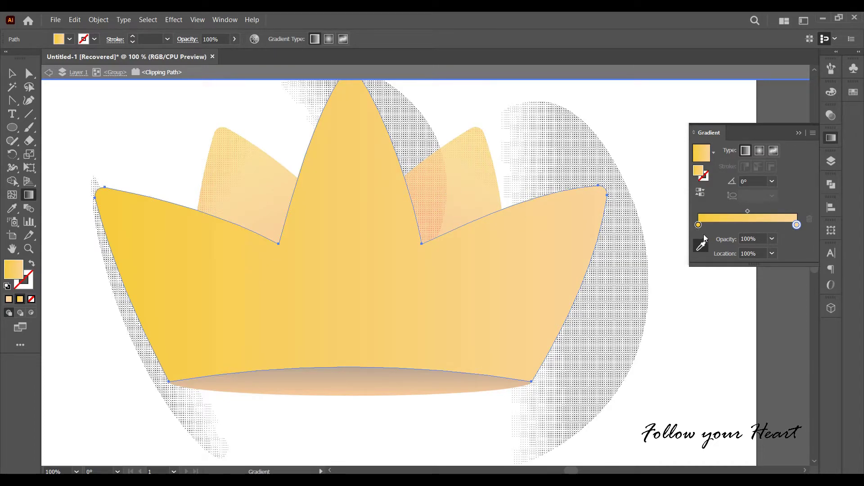
double_click(796, 224)
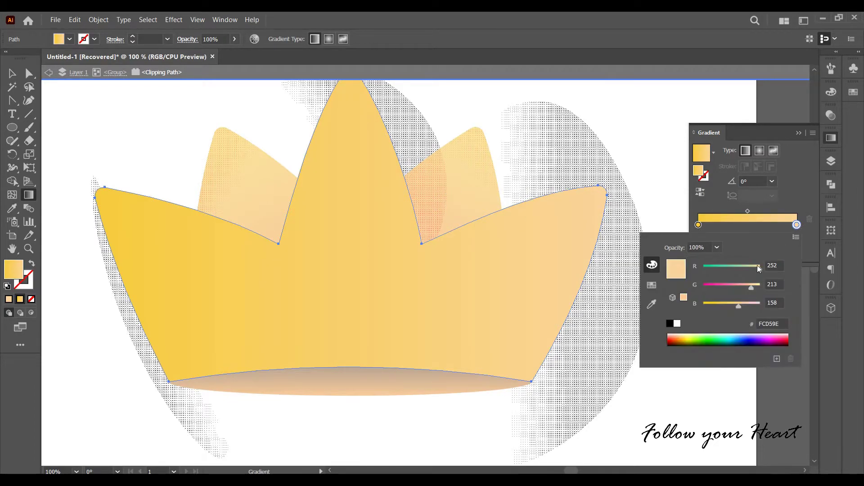
drag(750, 287, 745, 288)
click(792, 195)
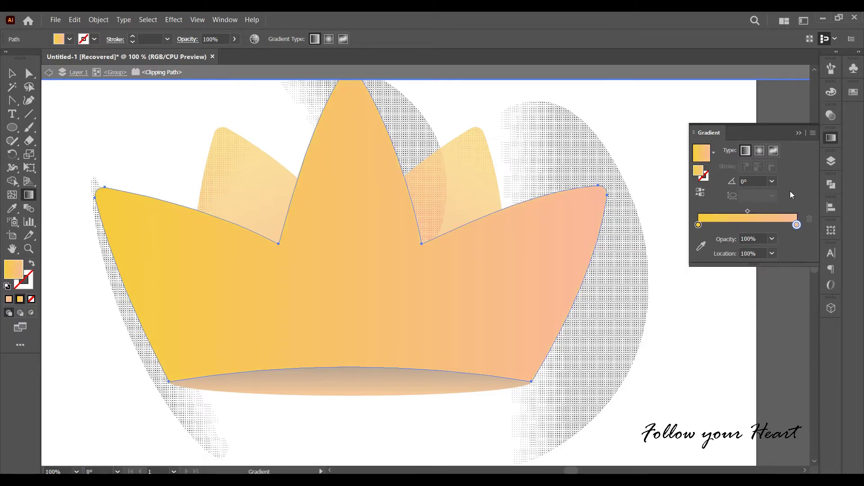
Step: Run the gradient vertically from yellow at the crown tip to peach at the base
click(27, 200)
drag(380, 378, 379, 180)
drag(366, 116, 351, 315)
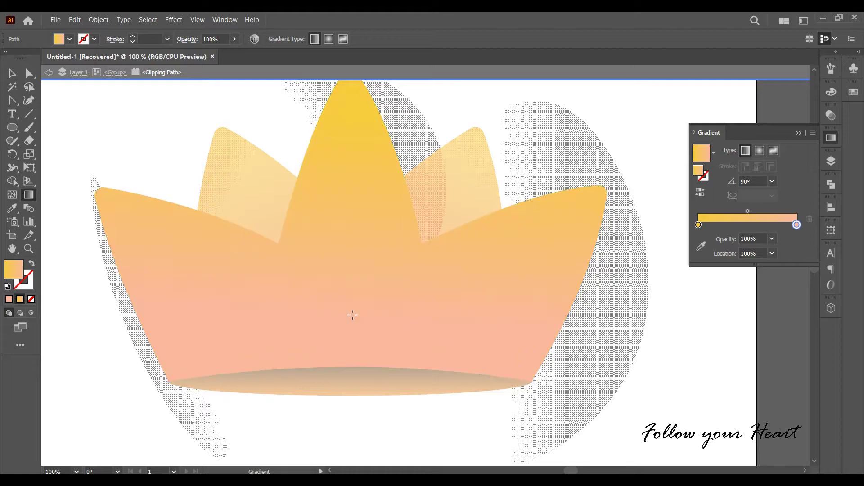
key(ctrl+minus)
drag(363, 273, 377, 279)
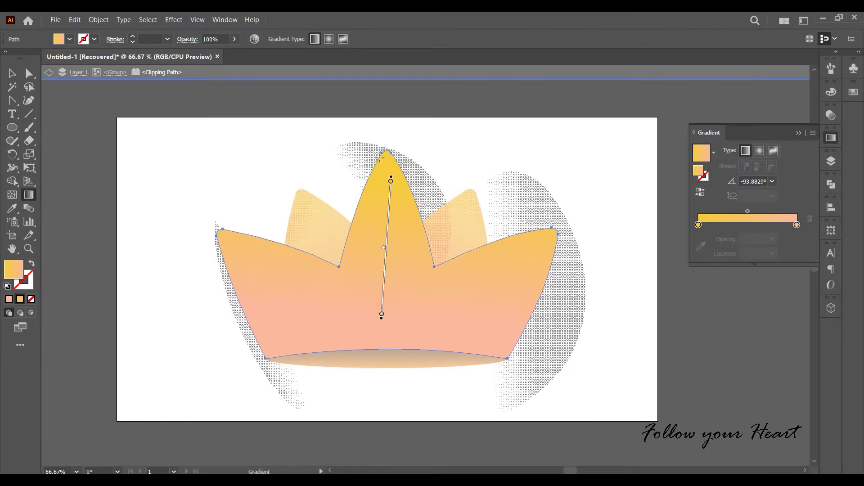
drag(368, 141, 369, 365)
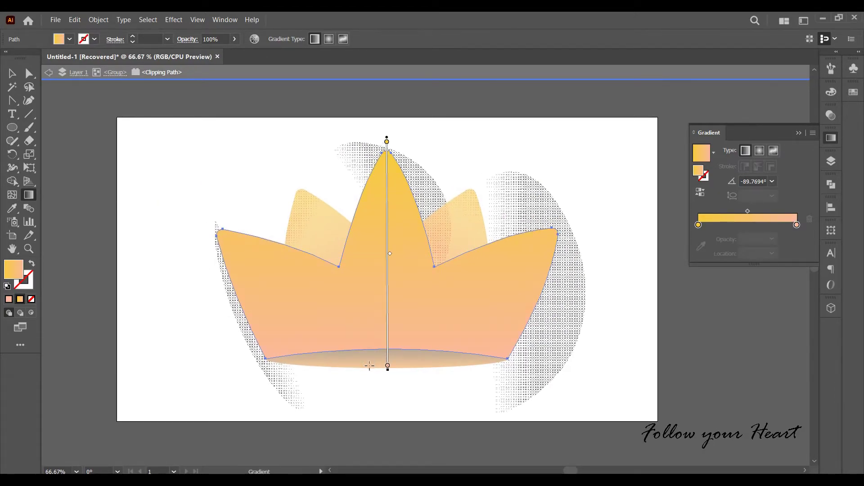
click(15, 72)
click(363, 227)
Step: Draw a small black ellipse eye and move it onto the crown's face
click(602, 201)
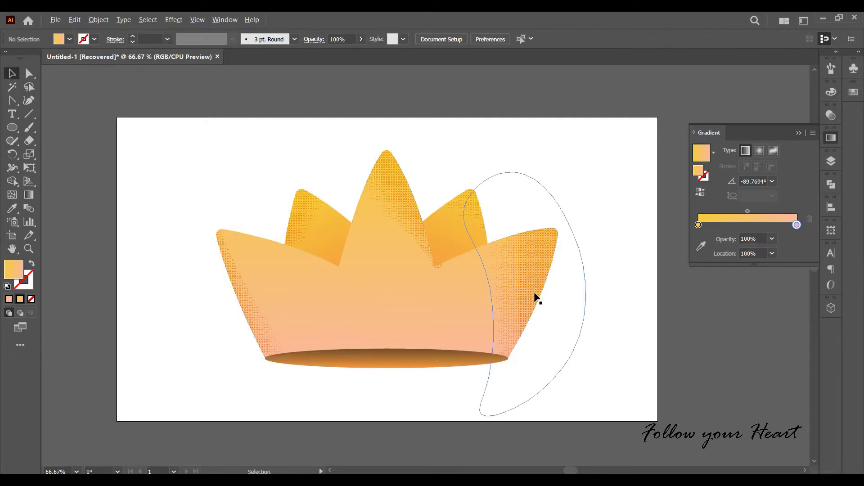
click(12, 127)
scroll(396, 294, up, 2)
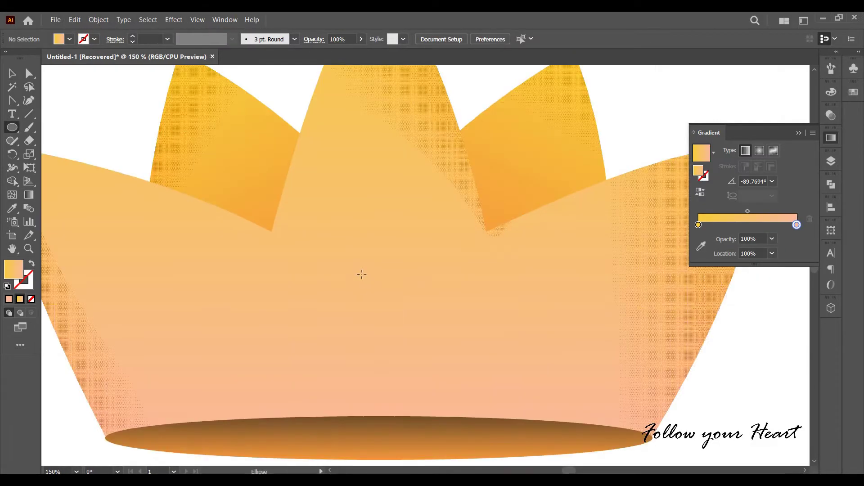
drag(353, 260, 342, 278)
drag(350, 279, 355, 272)
click(13, 74)
click(70, 39)
click(30, 58)
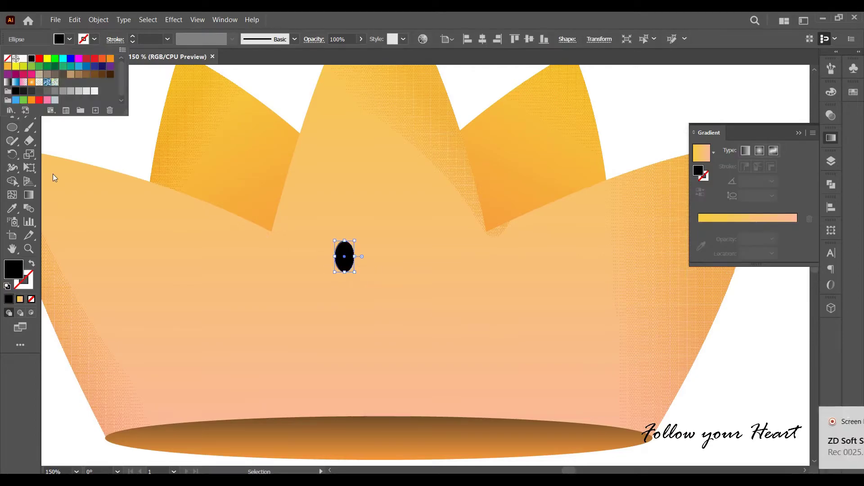
mouse_move(348, 260)
mouse_down()
mouse_move(304, 225)
mouse_move(402, 225)
mouse_up()
Step: Group the crown pieces together with the base ellipse
scroll(349, 244, down, 1)
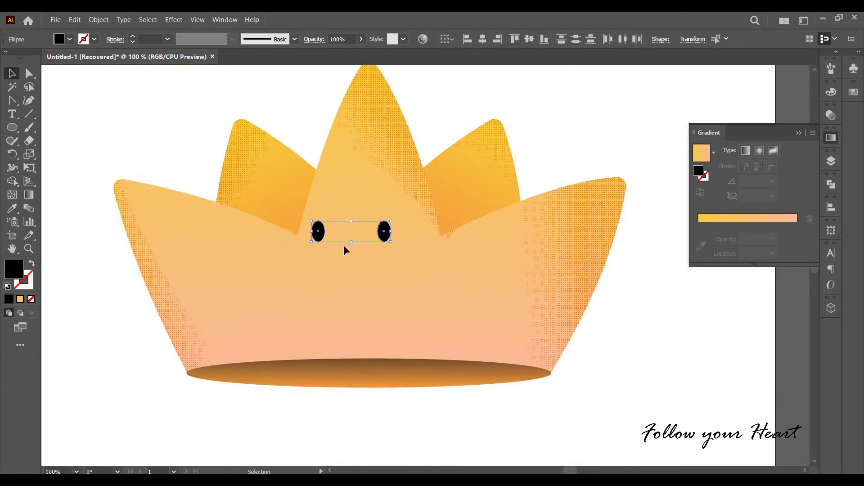
key(ctrl+shift+a)
drag(184, 104, 245, 164)
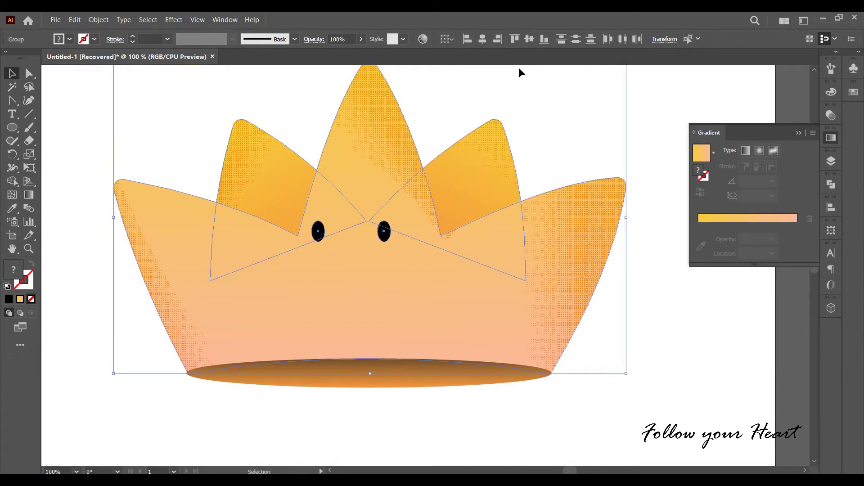
click(484, 40)
key(ctrl+z)
drag(85, 105, 533, 170)
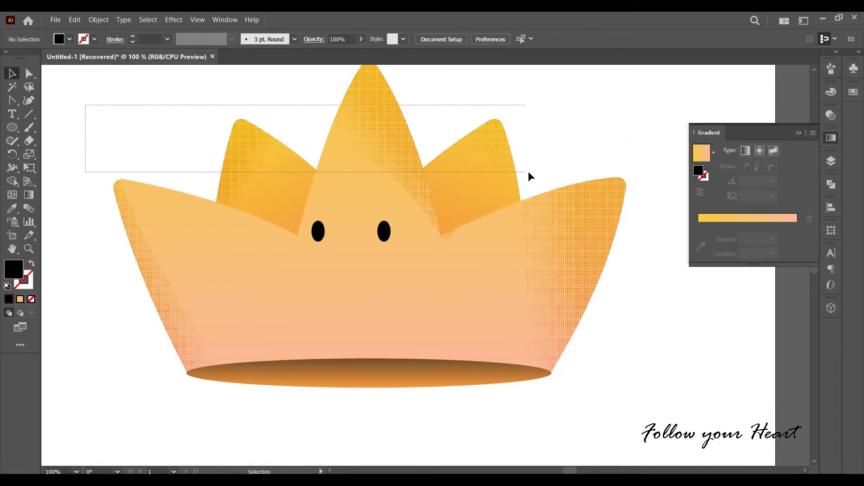
shift+click(436, 381)
right_click(435, 382)
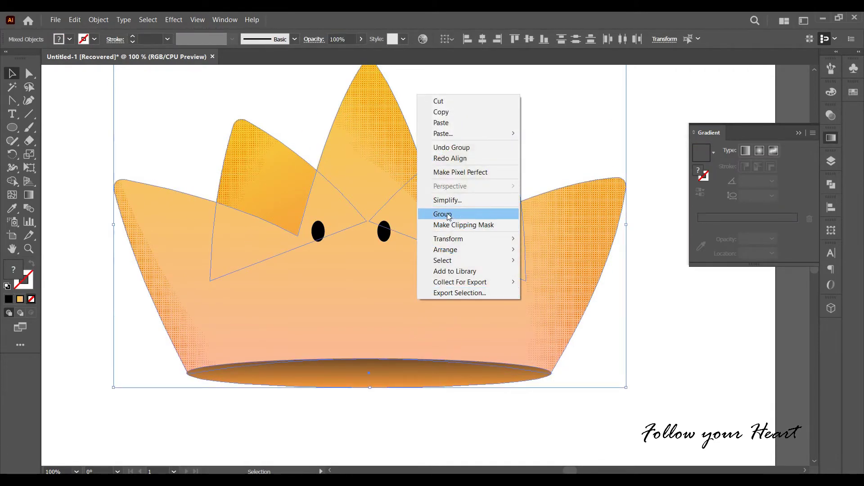
click(447, 212)
Step: Centre the two eyes horizontally on the crown
drag(503, 420, 314, 216)
click(483, 39)
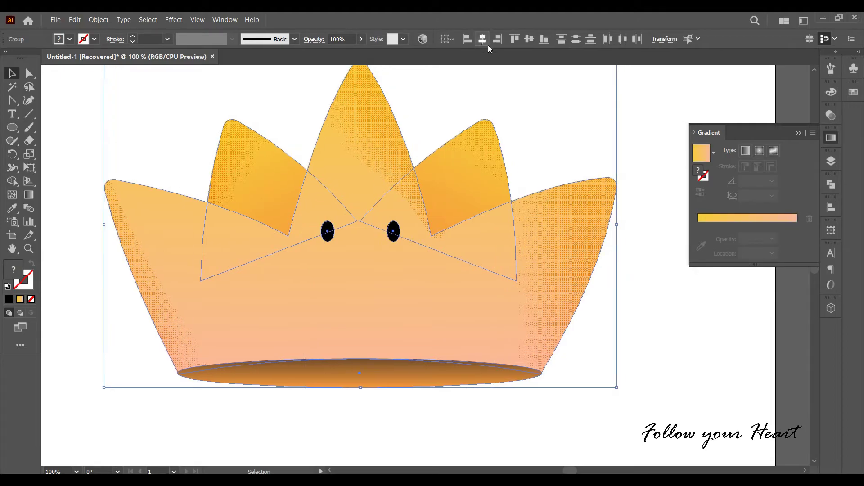
click(699, 333)
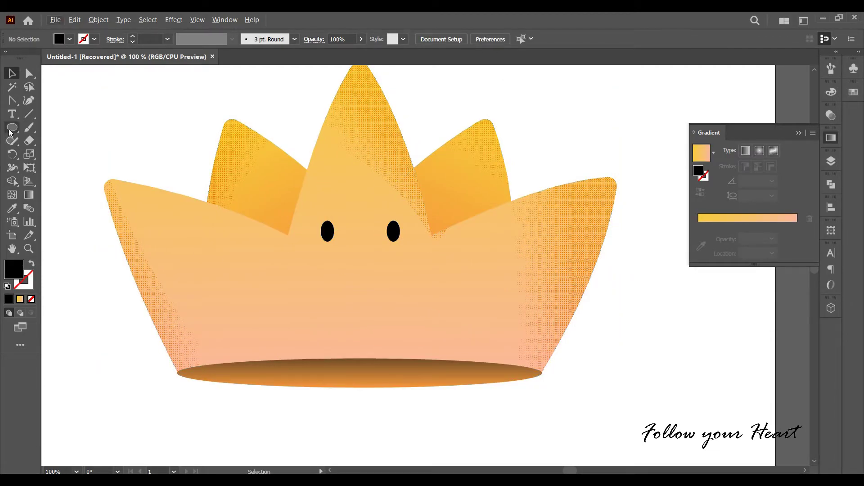
Step: Draw a small black oval below the eyes and delete its top anchor to flatten it
drag(9, 132, 49, 154)
drag(346, 267, 373, 303)
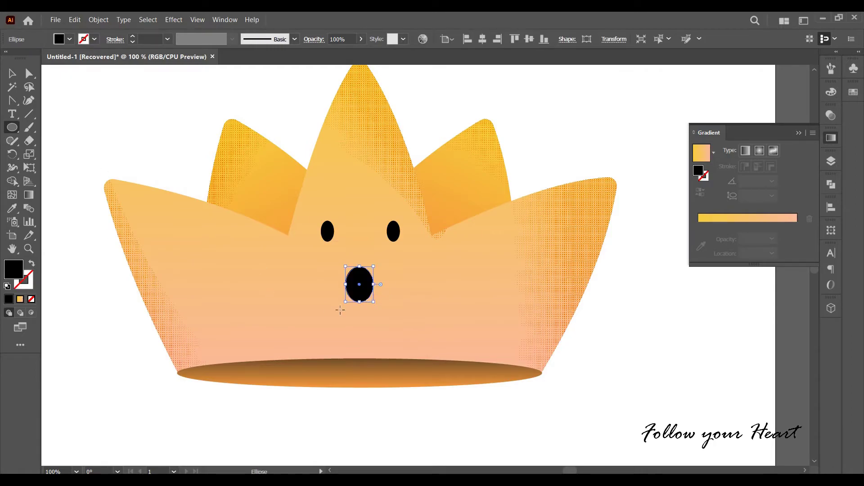
scroll(343, 307, up, 2)
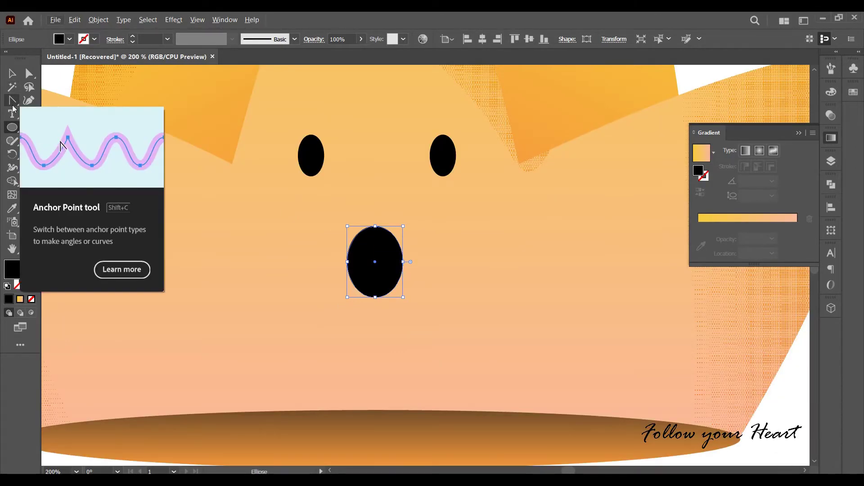
drag(12, 99, 76, 113)
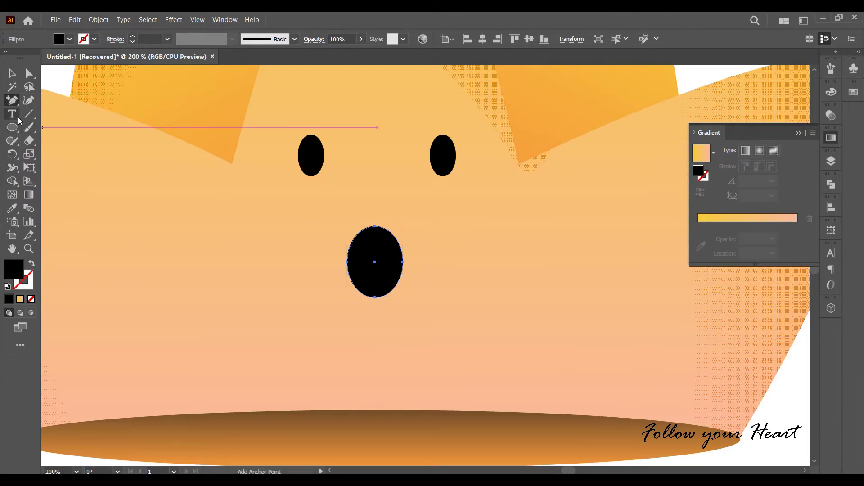
drag(12, 100, 52, 126)
click(375, 227)
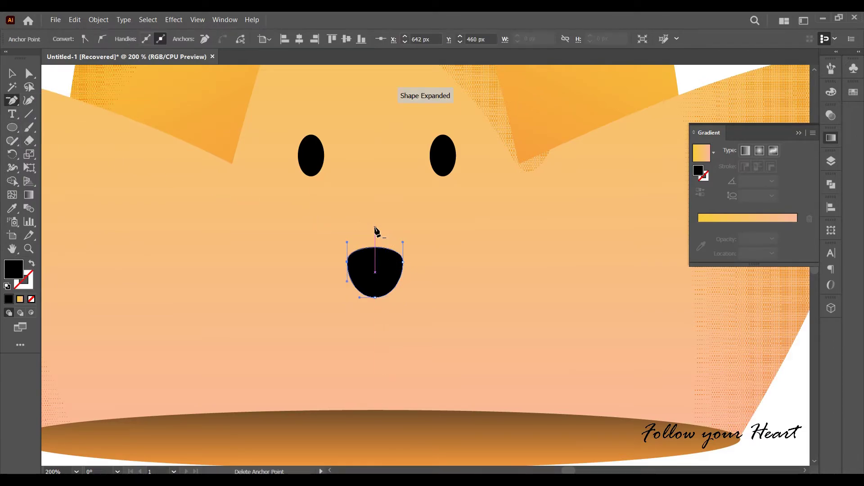
Step: Move the flattened mouth shape up toward the eyes
click(12, 73)
scroll(359, 225, down, 1)
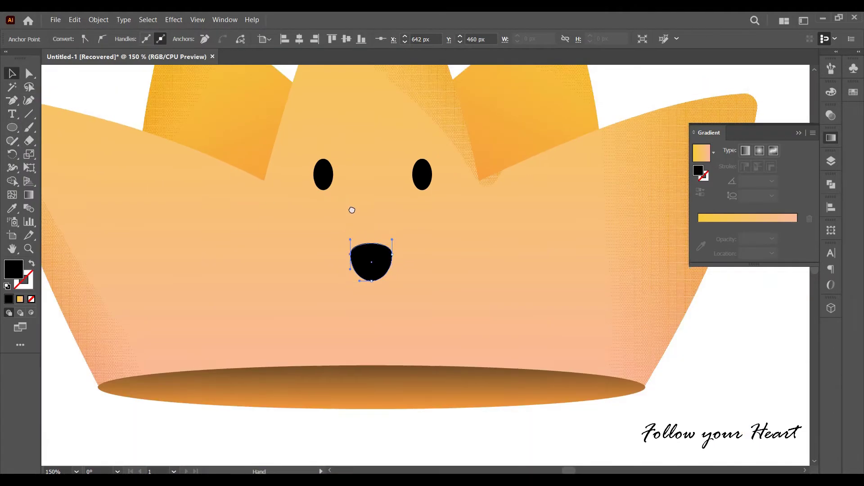
drag(377, 270, 377, 247)
drag(477, 440, 310, 221)
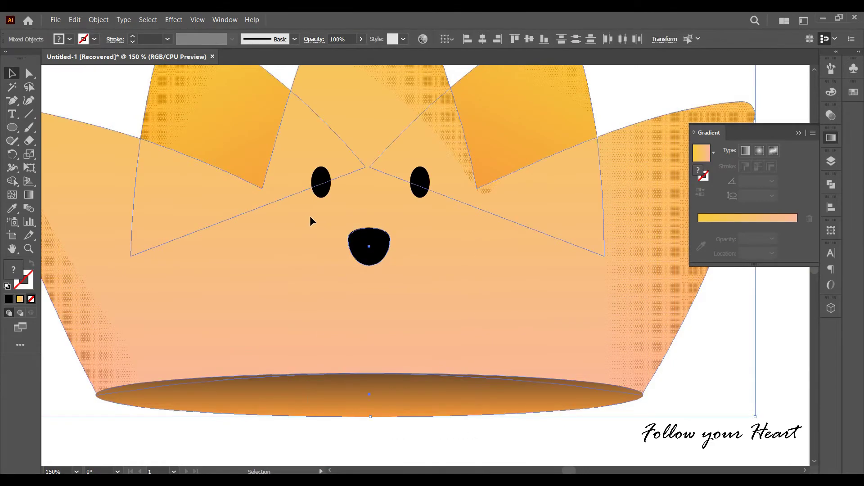
scroll(477, 158, down, 1)
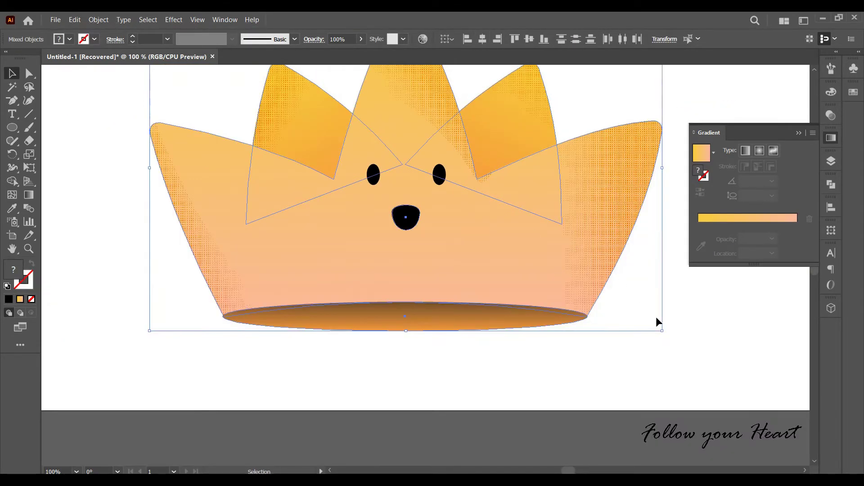
click(655, 316)
drag(409, 222, 418, 268)
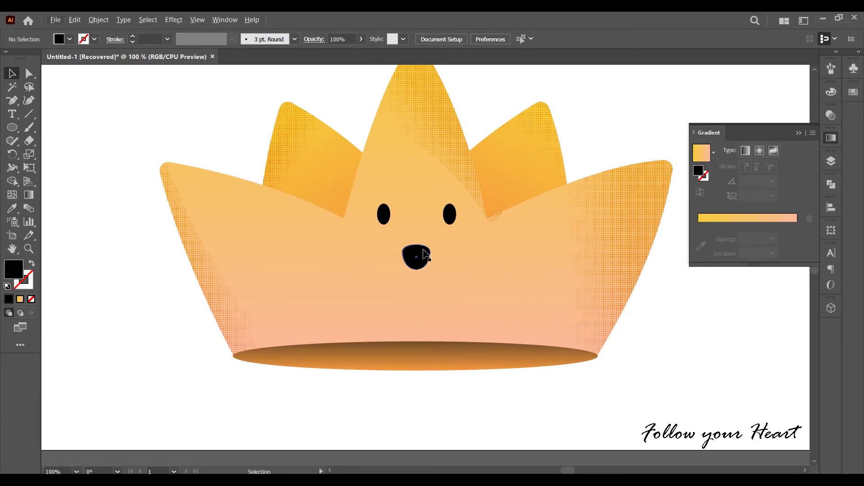
Step: Lower the eyes slightly and nudge the mouth up closer beneath them
click(383, 214)
scroll(415, 214, up, 1)
drag(415, 215, 416, 221)
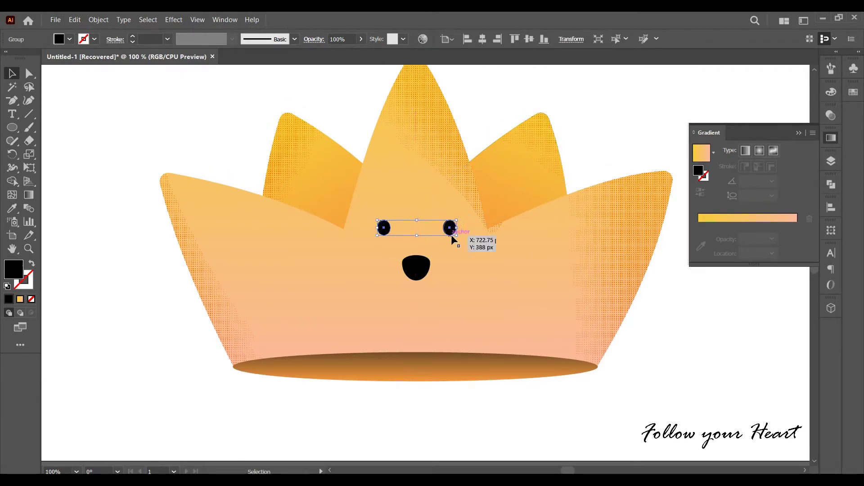
mouse_move(420, 272)
mouse_down()
mouse_move(421, 260)
mouse_move(419, 278)
mouse_up()
shift+click(383, 227)
click(448, 407)
mouse_move(455, 252)
mouse_down()
mouse_move(418, 278)
mouse_move(408, 268)
mouse_up()
click(417, 275)
key(ctrl+plus)
Step: Fill the lower copy of the mouth shape with red
shift+click(416, 227)
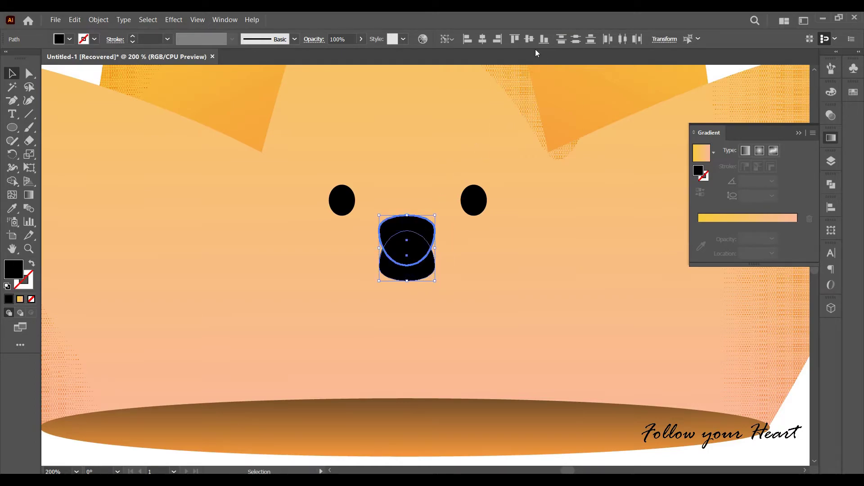
shift+click(407, 223)
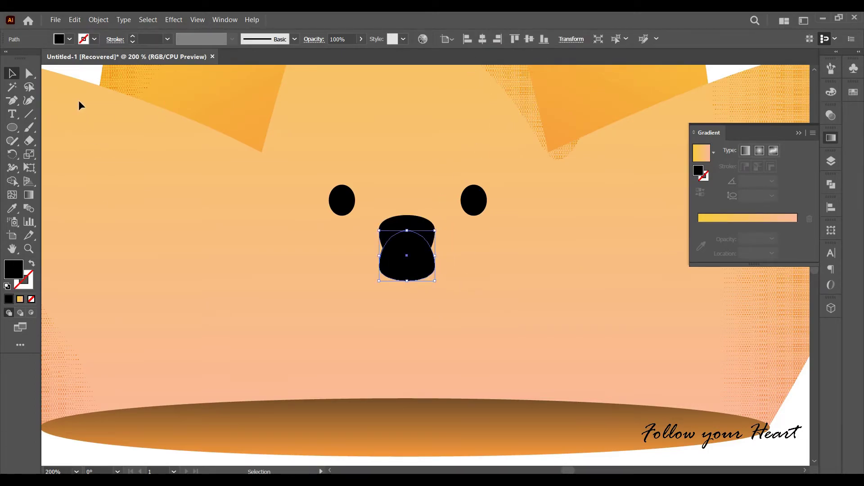
click(69, 39)
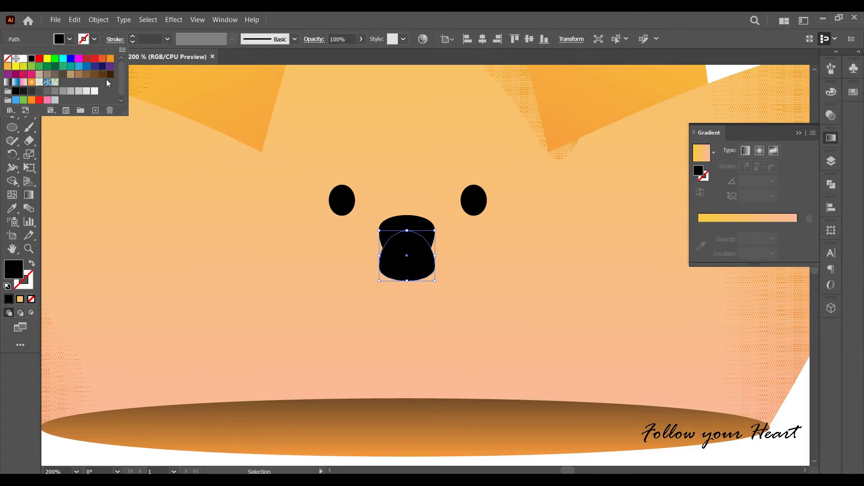
click(87, 61)
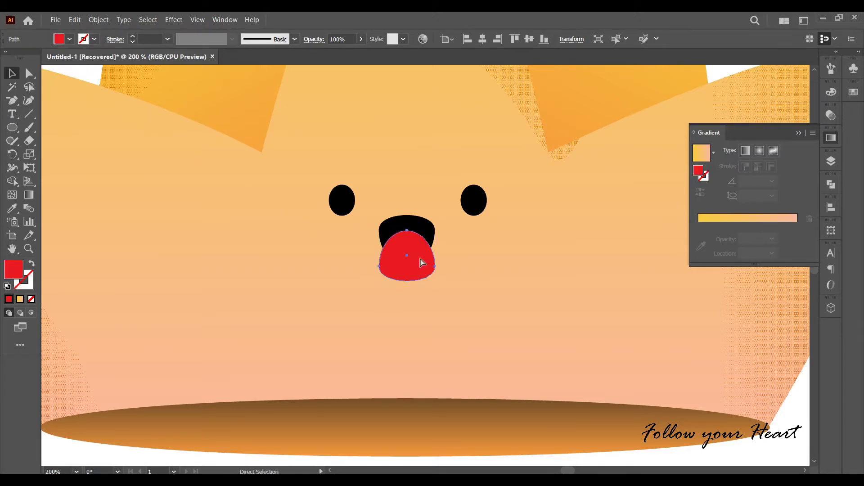
Step: Paste the red shape inside the black mouth with Draw Inside and shift it down as a tongue
click(402, 230)
click(28, 312)
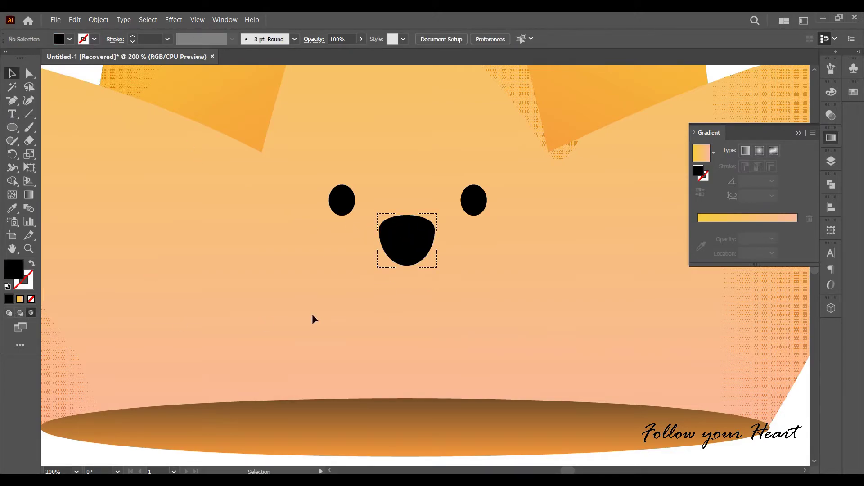
key(ctrl+f)
drag(401, 247, 405, 247)
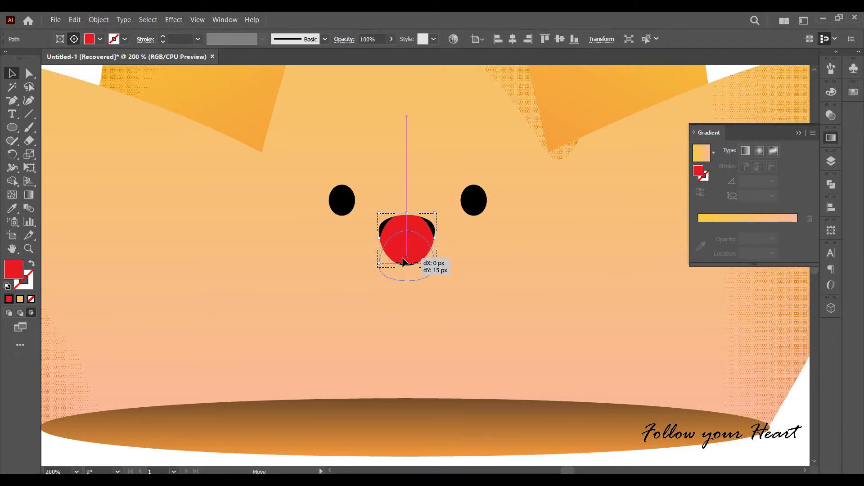
click(425, 294)
click(401, 231)
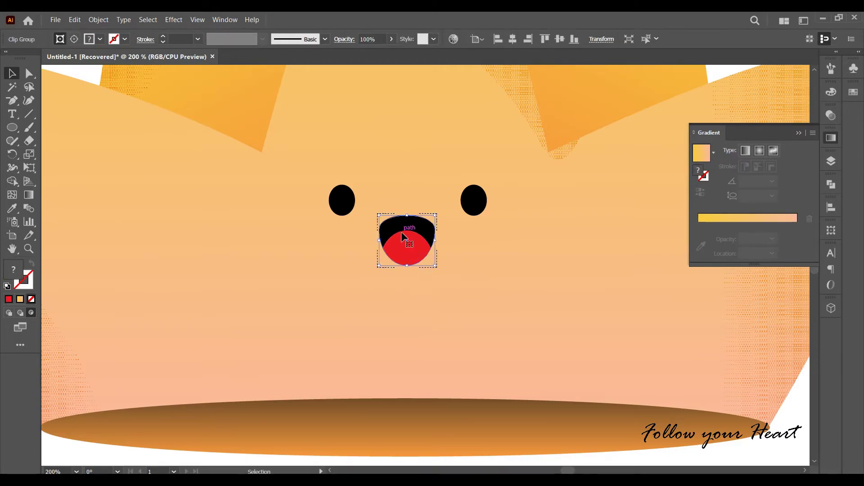
click(348, 316)
scroll(347, 315, down, 2)
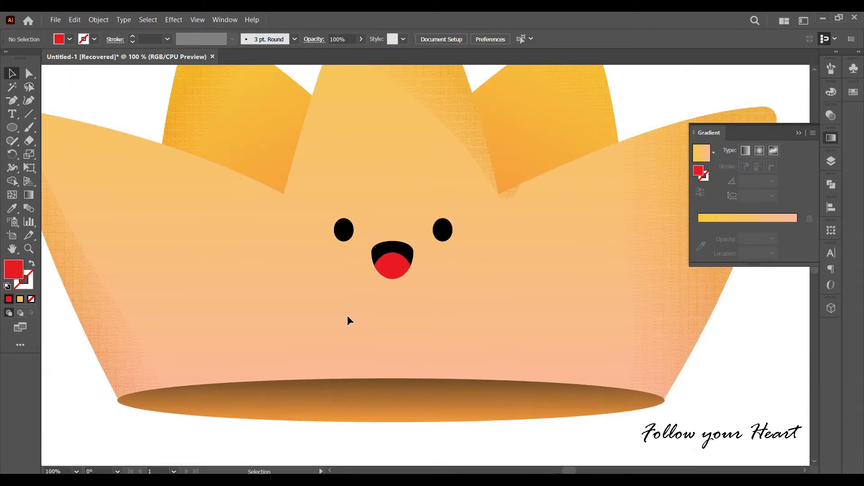
drag(320, 272, 319, 307)
Step: Duplicate the crown and move the copy up and to the right
scroll(298, 333, down, 1)
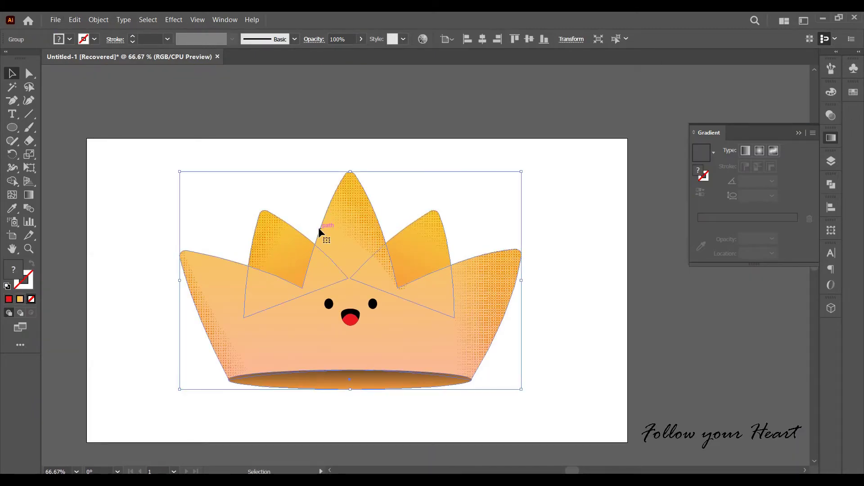
mouse_move(317, 229)
mouse_down()
mouse_move(580, 281)
mouse_move(376, 252)
mouse_up()
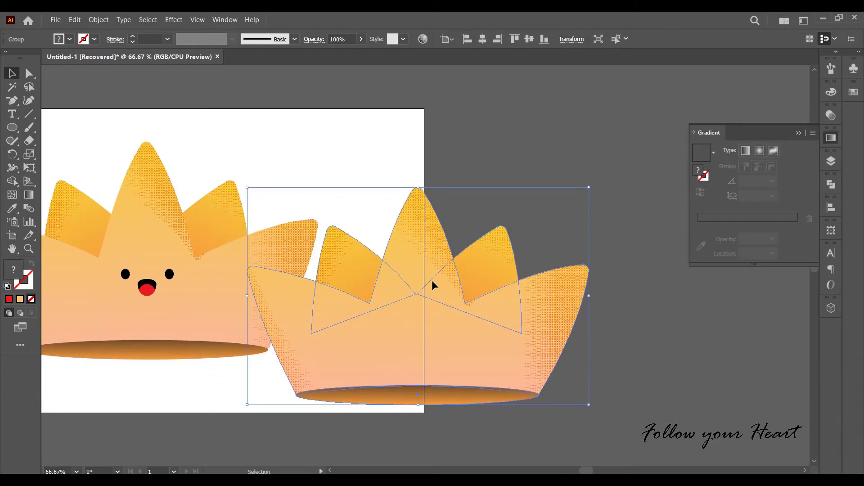
drag(435, 285, 506, 245)
right_click(483, 276)
click(548, 390)
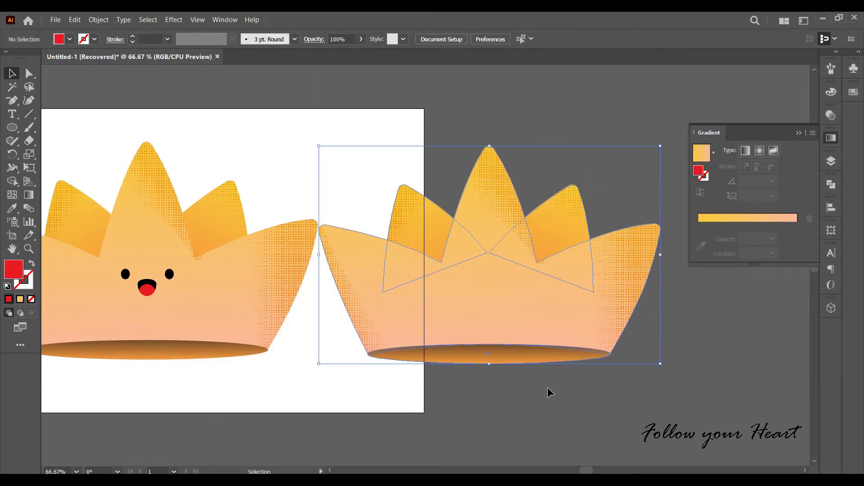
Step: Delete the copy's base ellipse and both back spikes
click(526, 360)
key(Delete)
click(578, 221)
key(Delete)
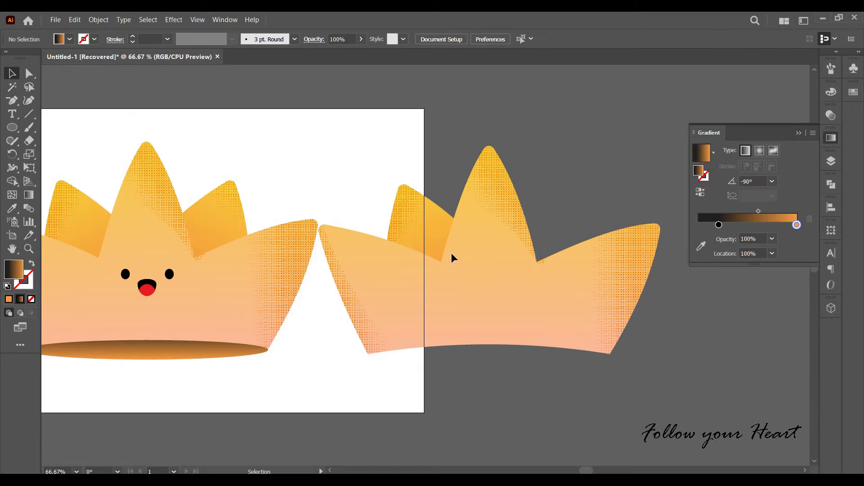
click(437, 218)
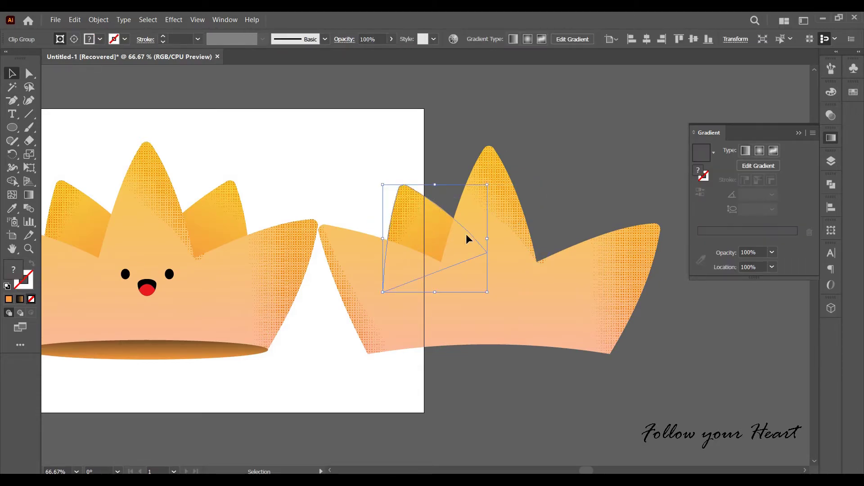
key(Delete)
Step: Release the copy's clipping mask and delete its dotted halftone shadow shapes
click(468, 301)
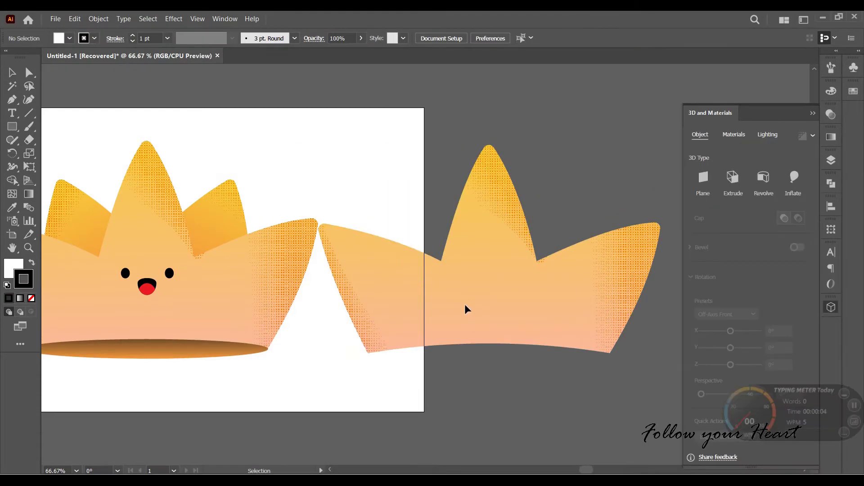
drag(399, 212, 505, 370)
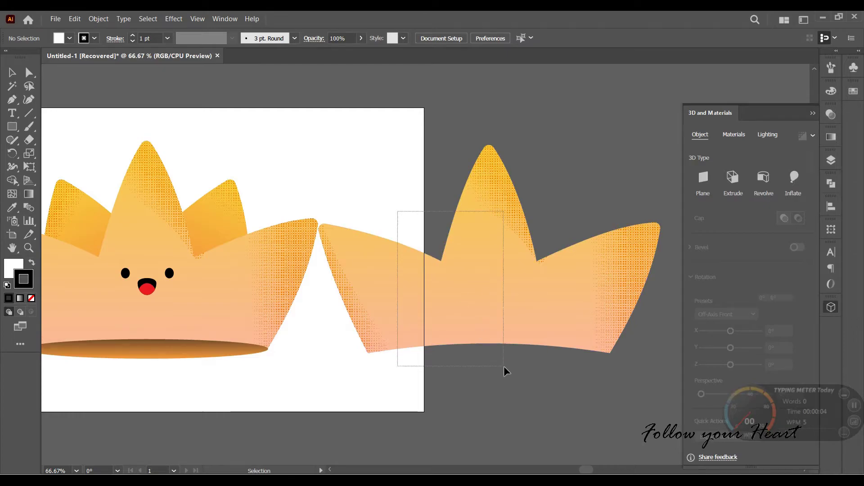
right_click(463, 298)
click(498, 210)
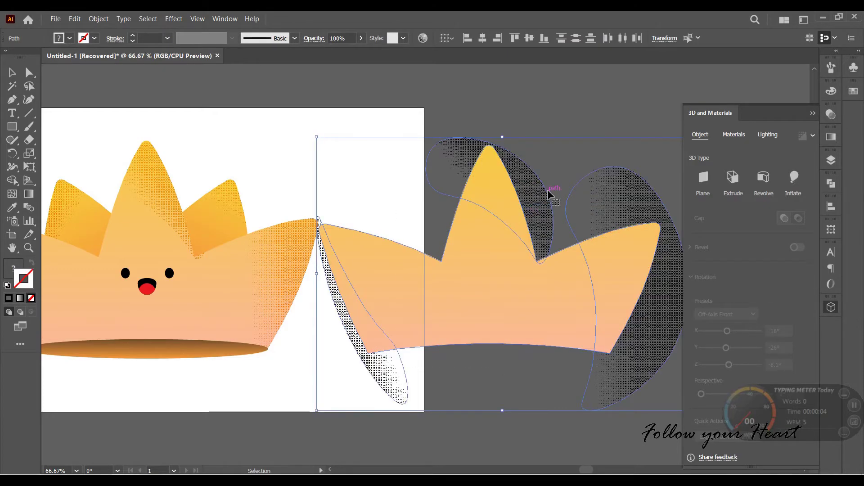
key(Delete)
key(ctrl+z)
click(562, 148)
click(552, 212)
key(Delete)
drag(562, 148, 619, 198)
key(Delete)
drag(436, 394, 355, 380)
key(Delete)
Step: Give the front crown shape a white 5 pt stroke and no fill
click(501, 285)
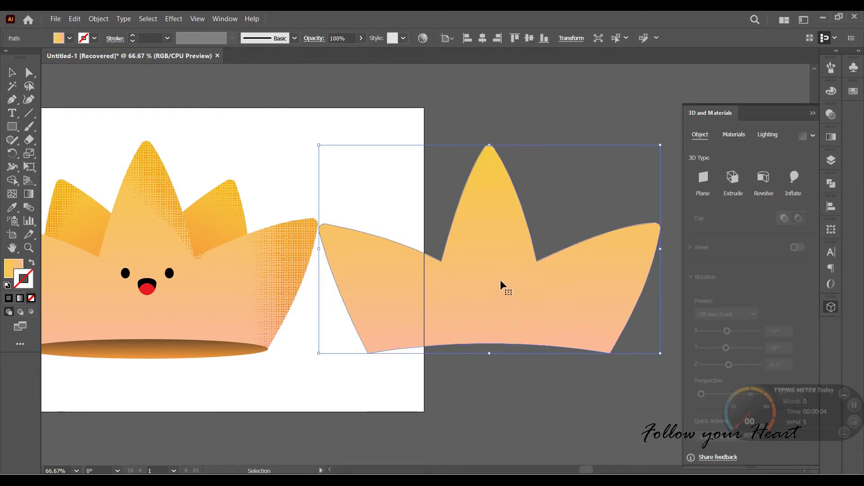
click(94, 37)
click(23, 58)
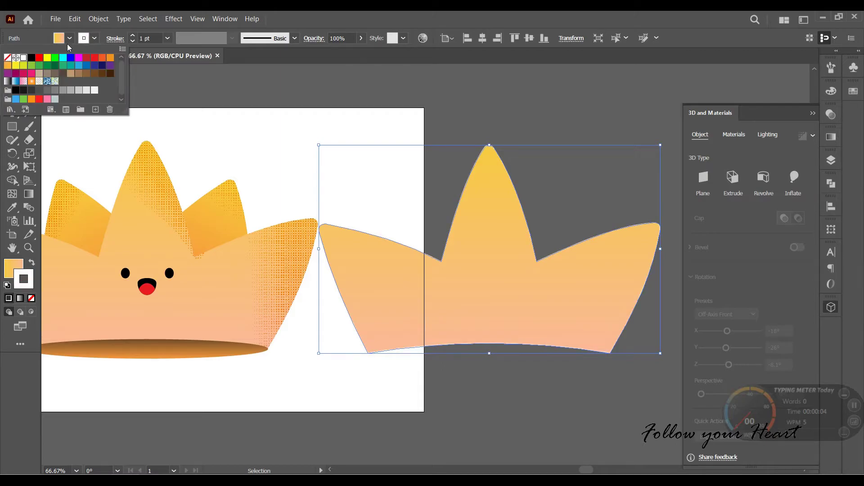
click(70, 38)
click(7, 58)
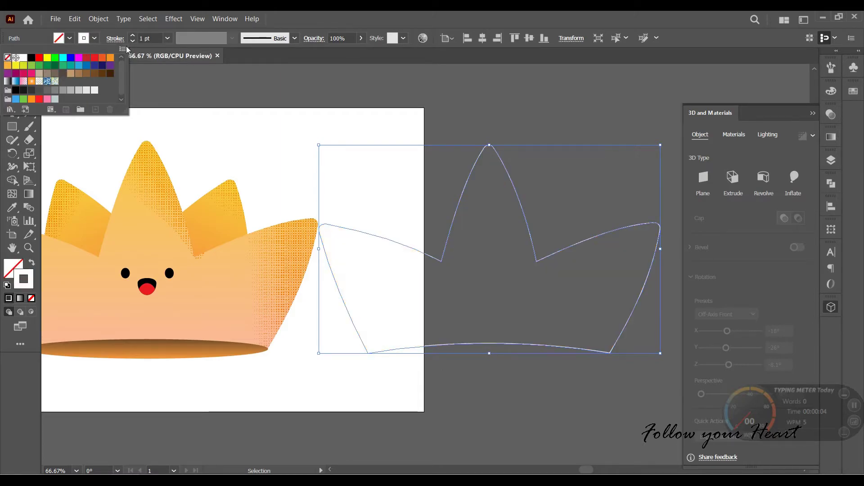
click(132, 36)
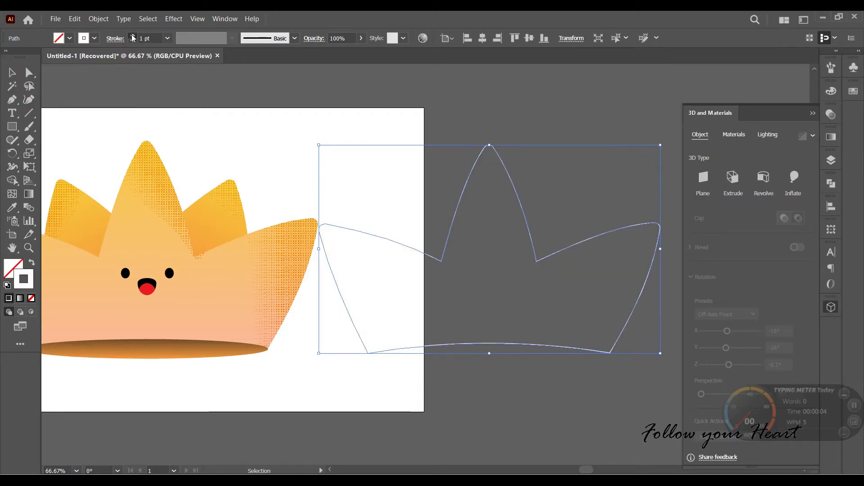
click(321, 402)
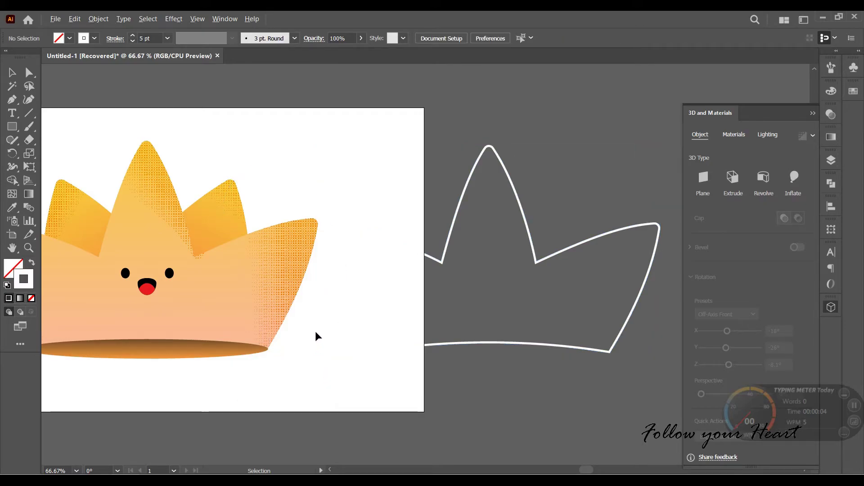
Step: Select the white outline and the coloured crown, then align their horizontal and vertical centres
scroll(315, 334, down, 1)
scroll(311, 328, down, 1)
drag(393, 361, 265, 344)
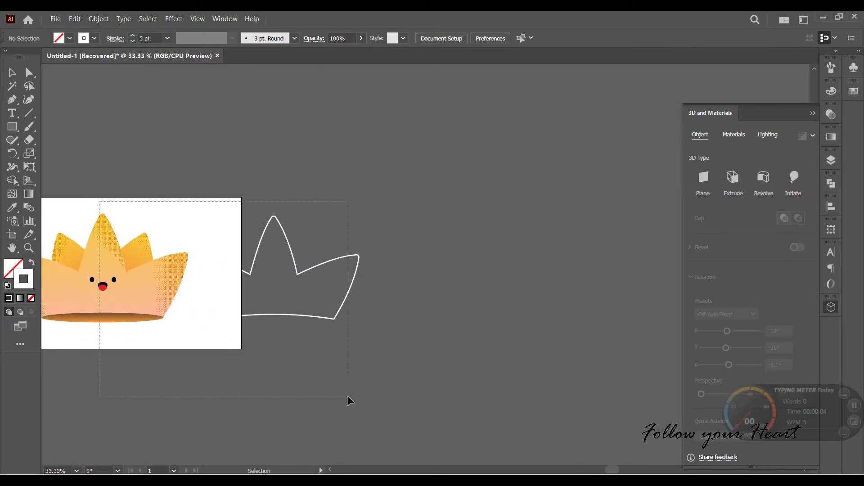
drag(164, 299, 468, 306)
drag(501, 382, 352, 386)
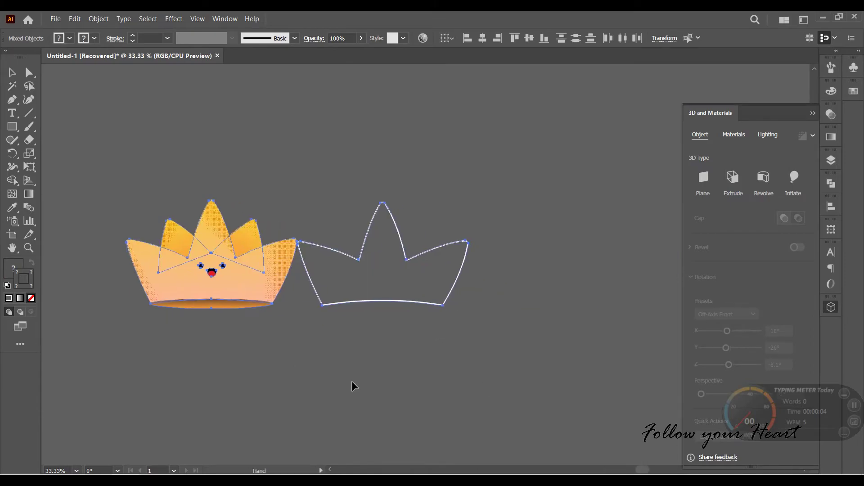
drag(361, 350, 455, 376)
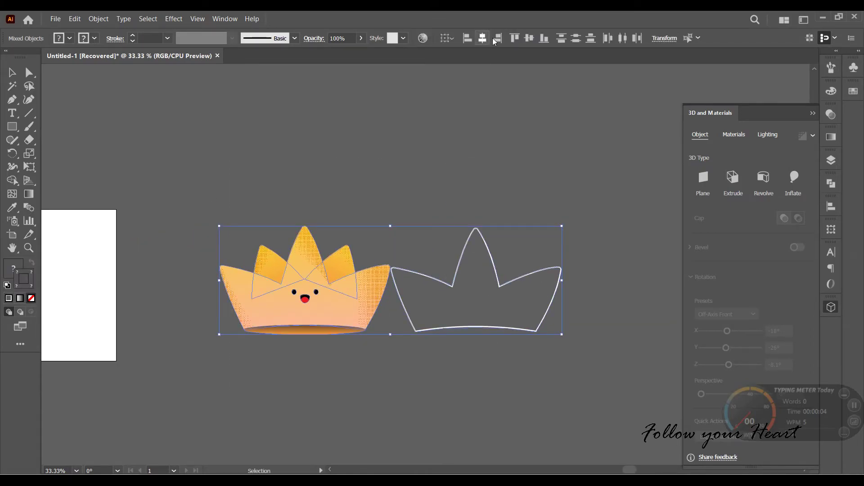
click(494, 40)
click(530, 175)
scroll(381, 296, up, 1)
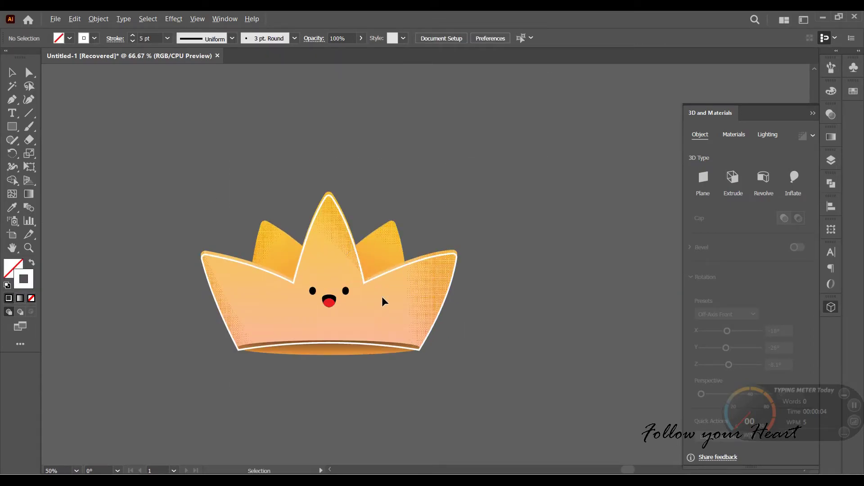
scroll(382, 296, up, 1)
Step: Nudge the white crown outline up and delete its left-valley and bottom-right anchors
click(437, 356)
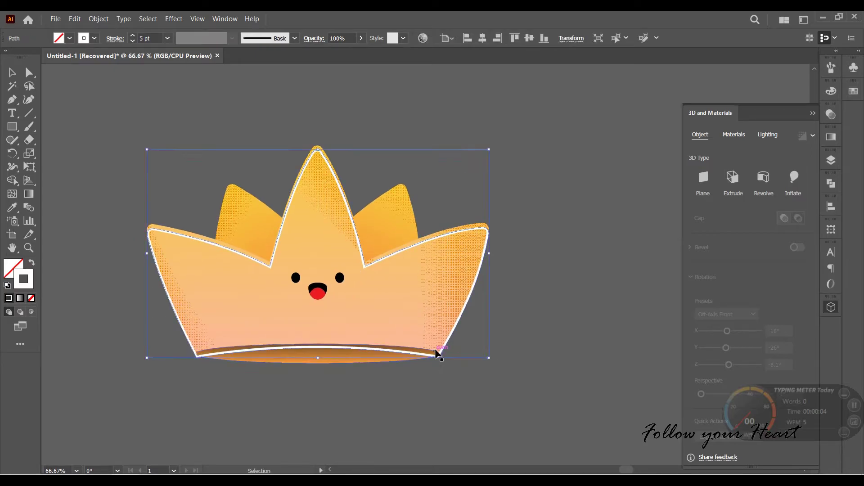
drag(436, 355, 436, 351)
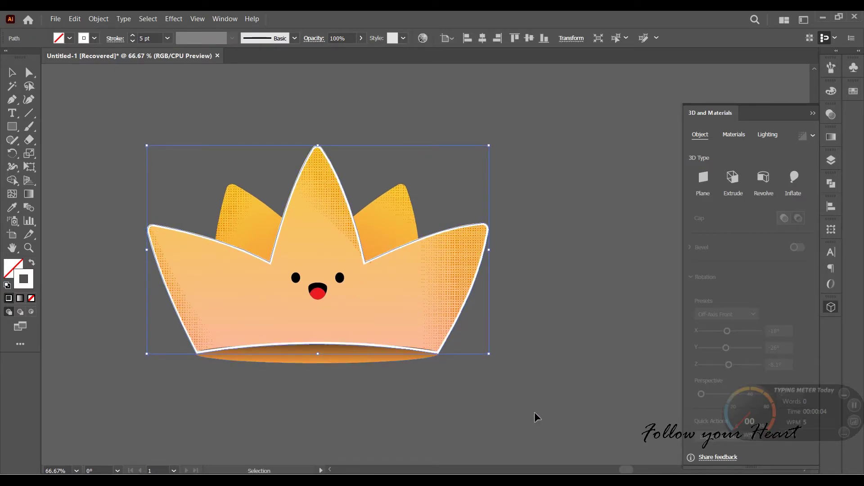
double_click(277, 232)
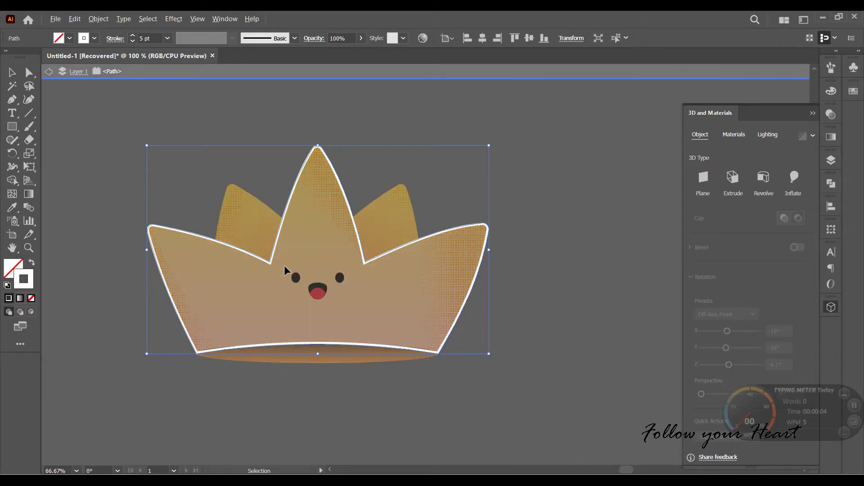
scroll(283, 263, up, 1)
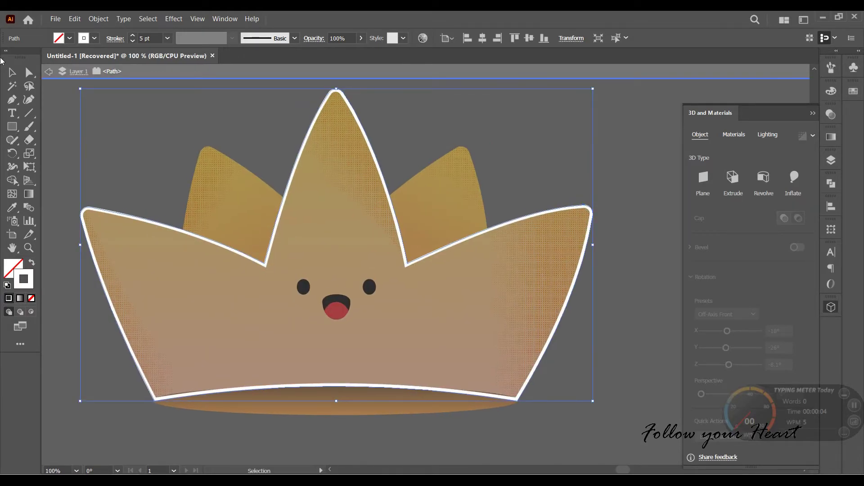
key(a)
click(279, 287)
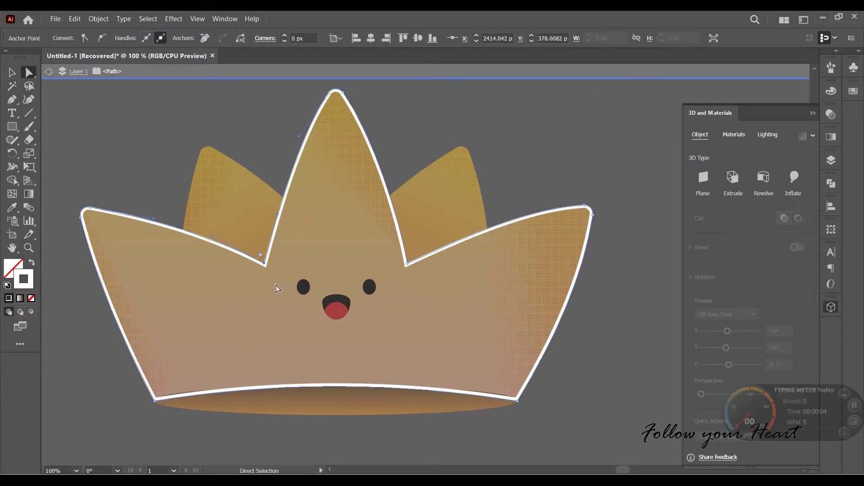
key(Delete)
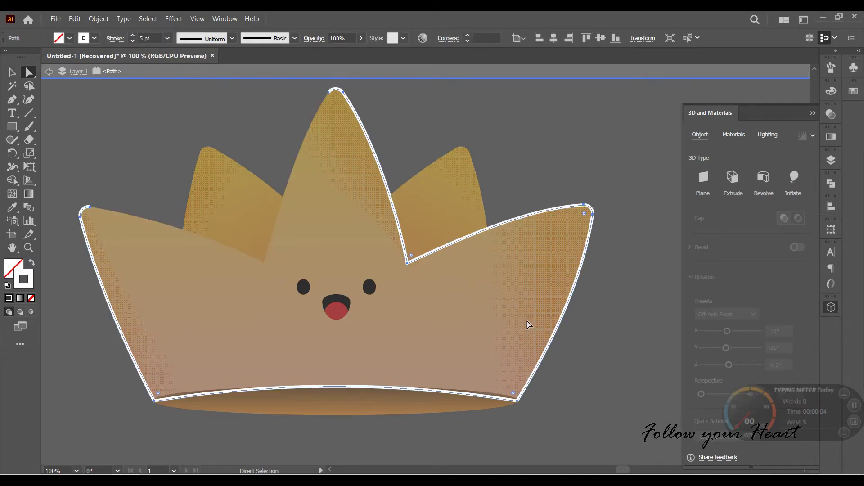
click(517, 400)
key(Delete)
Step: Give the trimmed white outline a tapered width profile and an 11 pt stroke
click(12, 71)
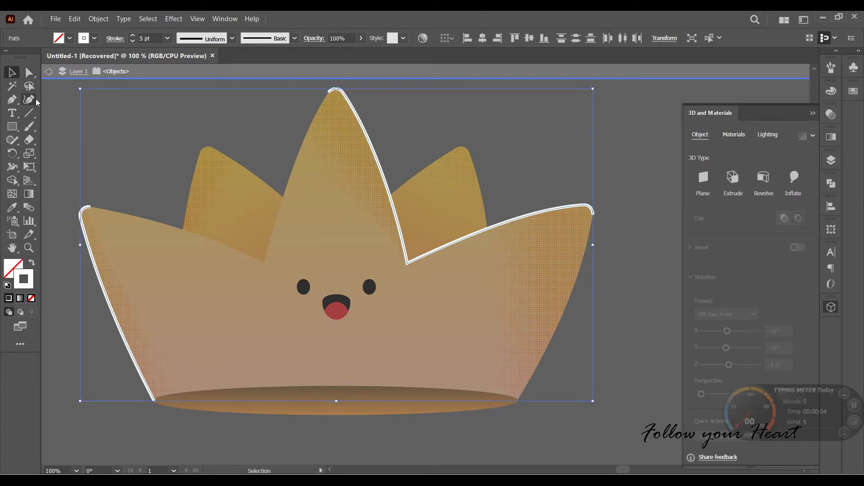
click(233, 39)
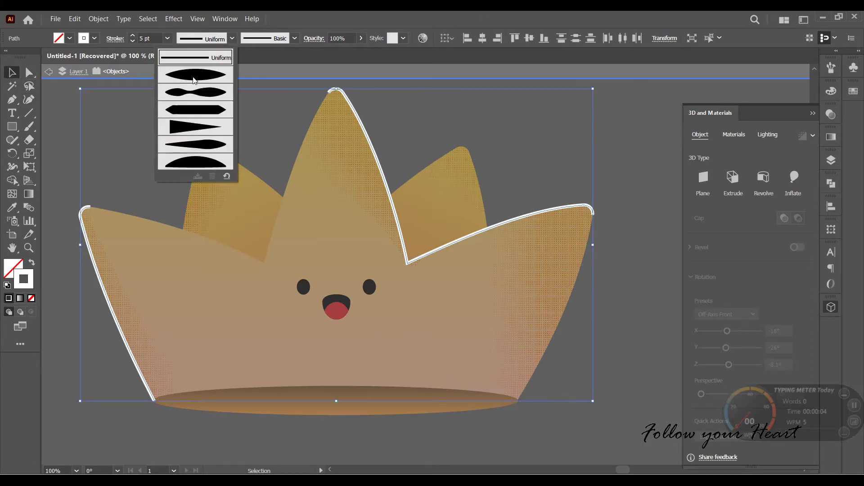
click(191, 81)
click(132, 35)
click(133, 35)
click(133, 36)
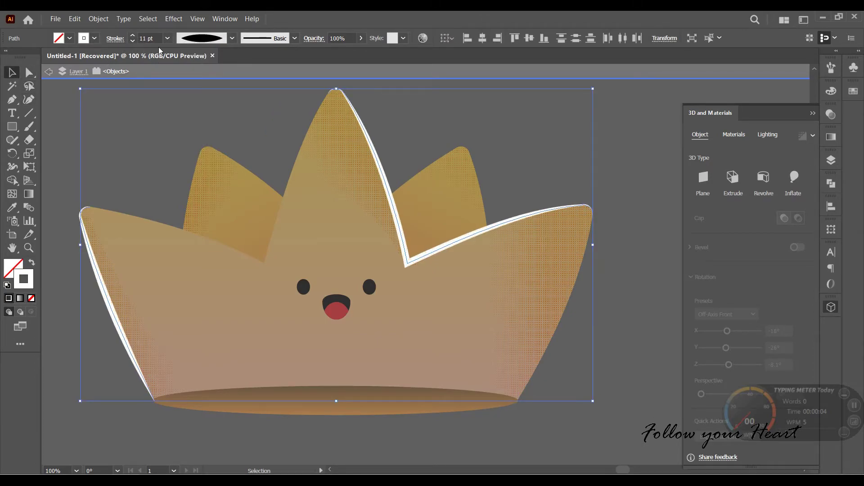
click(622, 274)
Step: Alt-drag a copy of both side peaks out beside the crown
key(ctrl+minus)
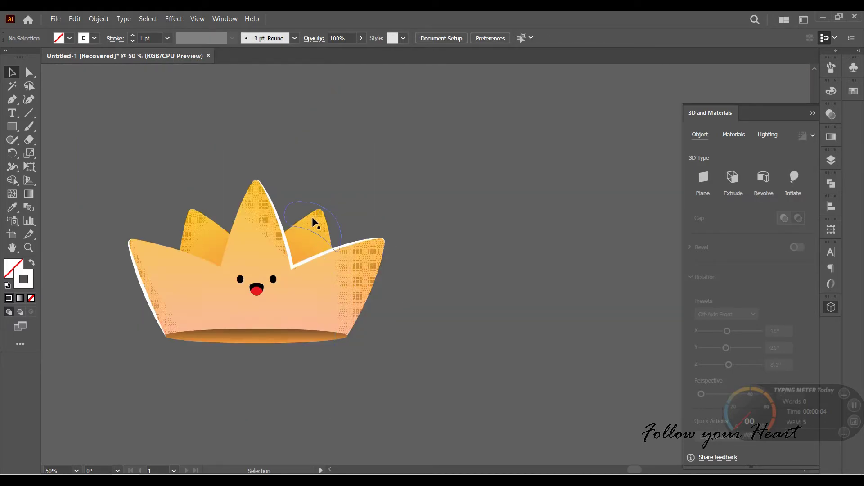
double_click(314, 221)
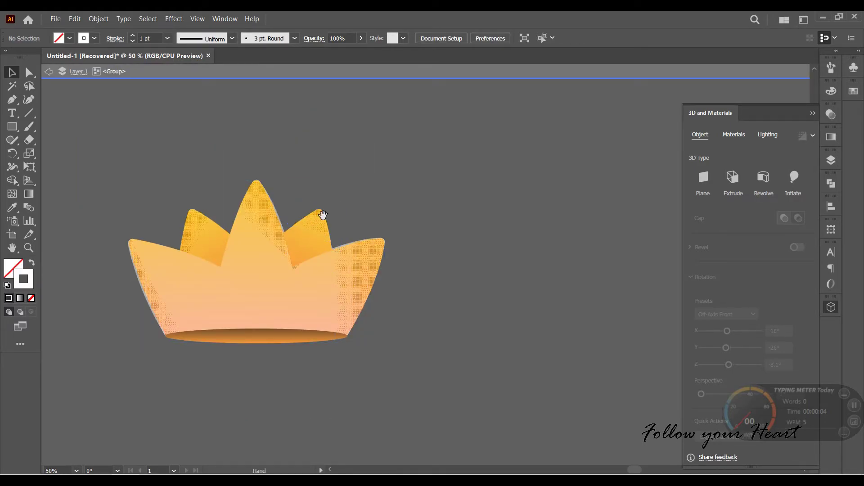
click(332, 246)
shift+click(222, 227)
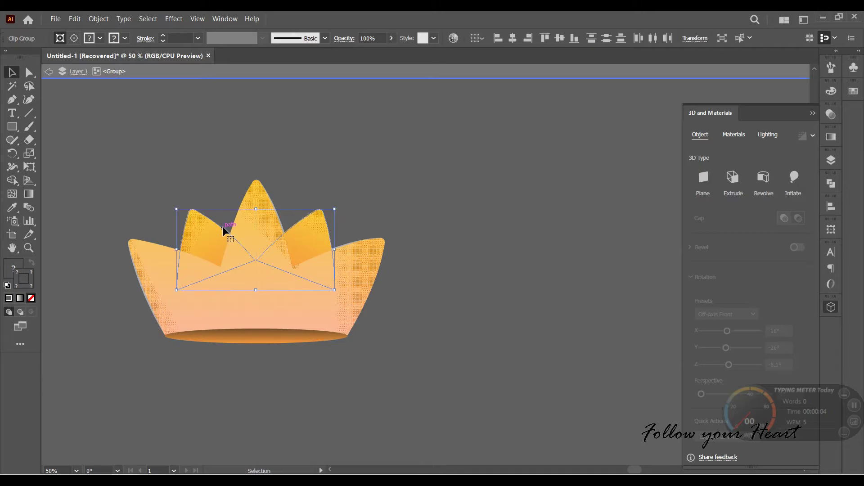
drag(222, 226, 486, 228)
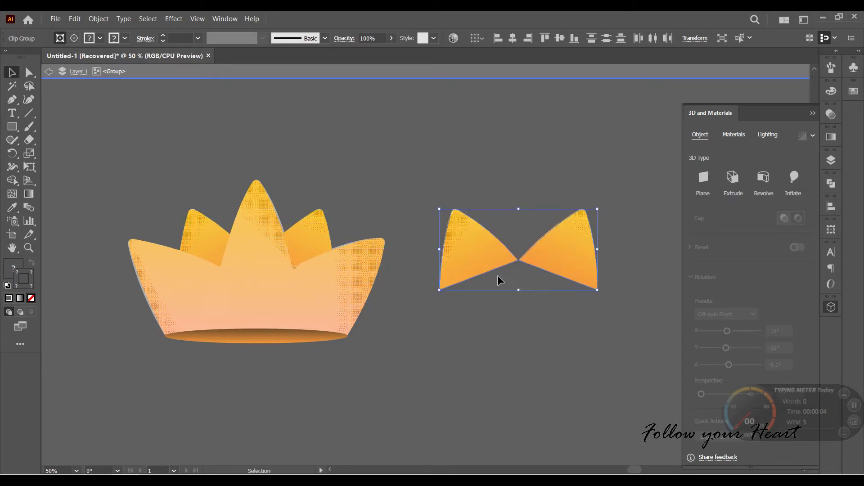
drag(512, 298, 453, 296)
Step: Release the copies' clipping masks and delete the dark texture shapes behind them
right_click(428, 252)
click(478, 368)
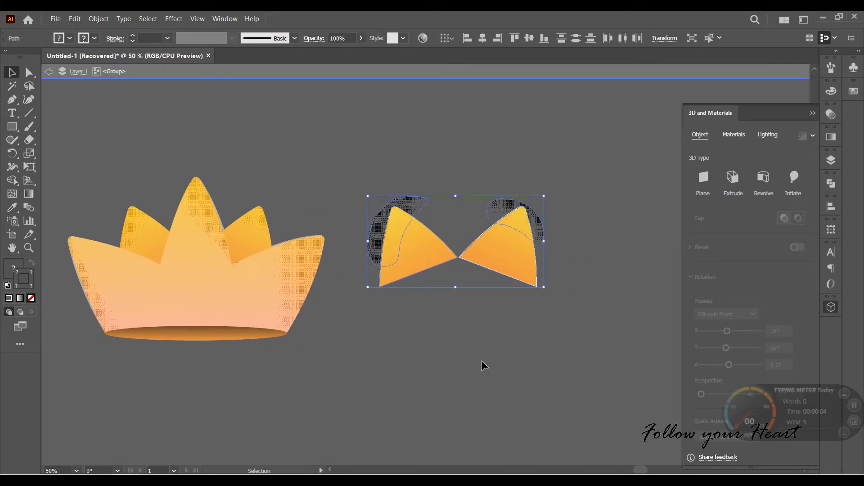
click(461, 201)
click(501, 213)
key(Delete)
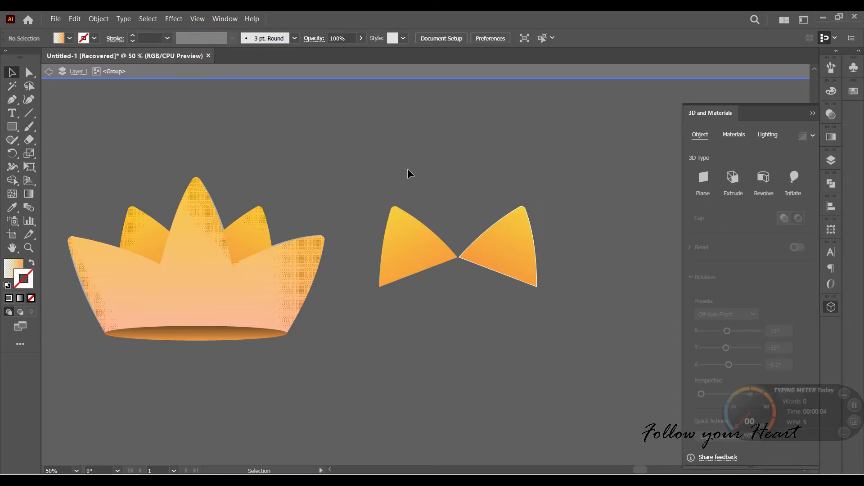
click(533, 280)
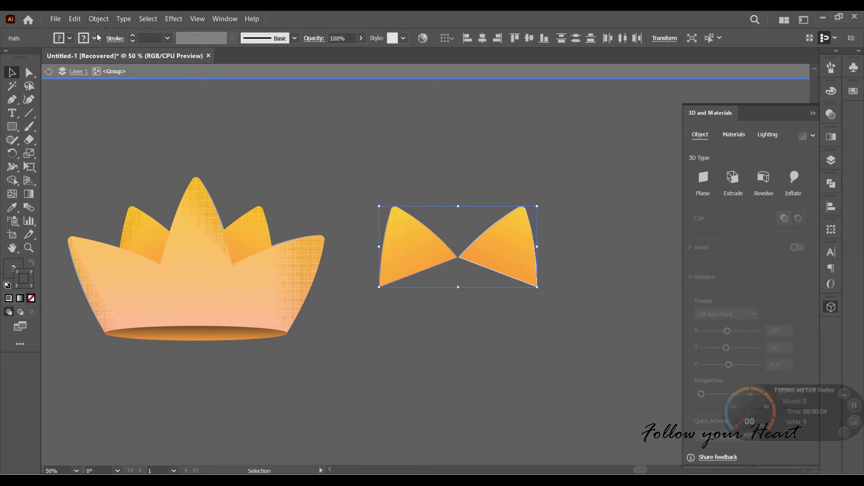
Step: Give the copied peaks a white 7 pt stroke with no fill
click(94, 38)
click(23, 58)
click(70, 39)
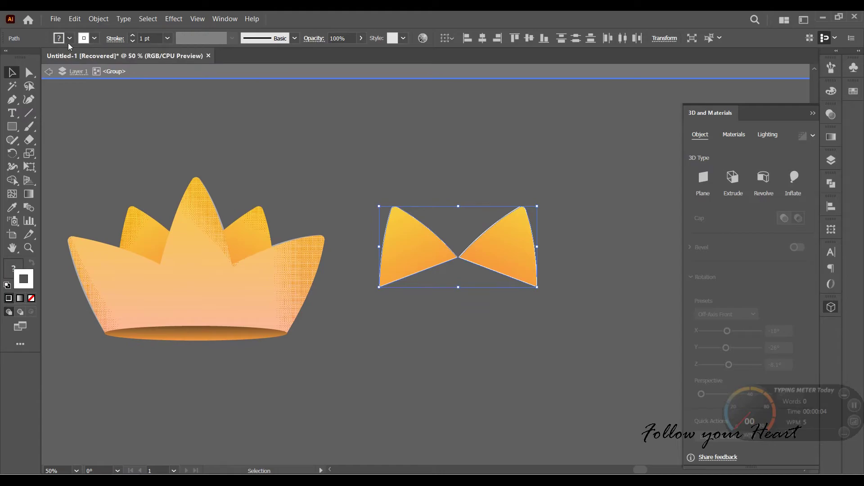
click(7, 57)
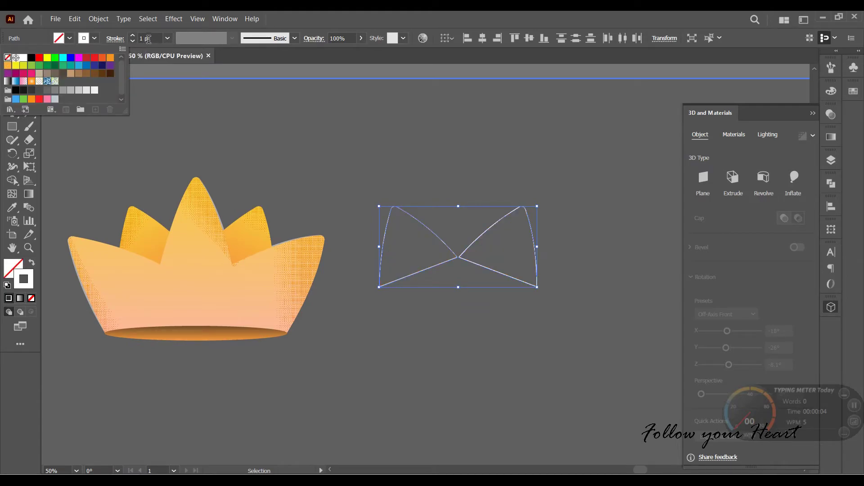
click(167, 39)
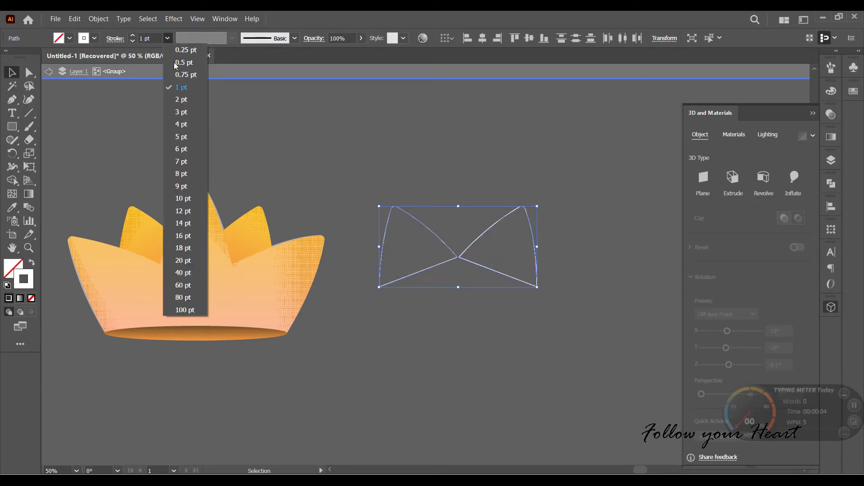
click(180, 166)
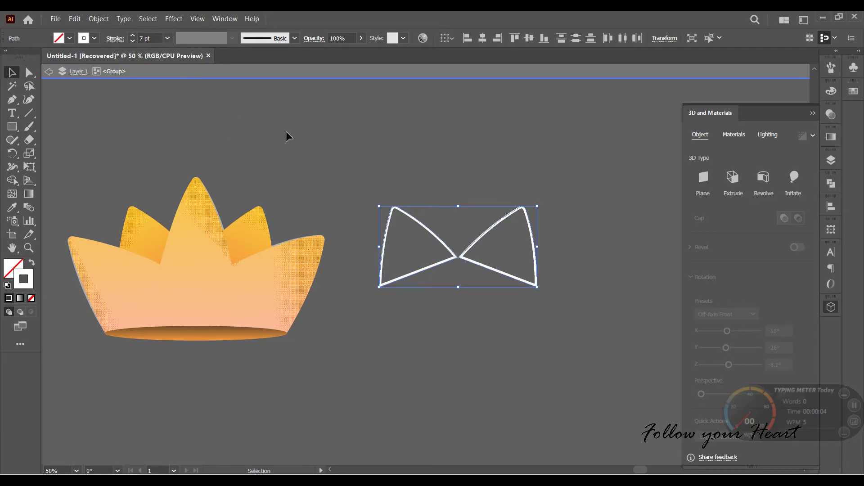
click(410, 240)
click(29, 72)
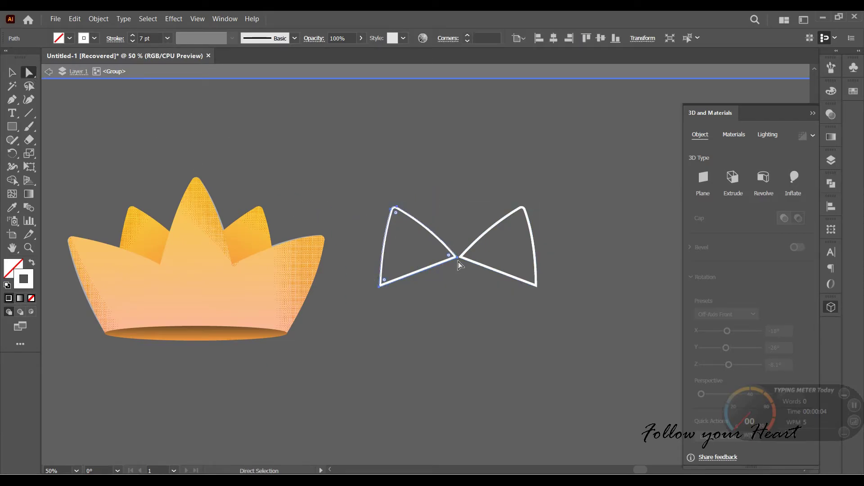
Step: Delete the inner anchors of both peak outlines, leaving only their outer curves
scroll(459, 265, up, 2)
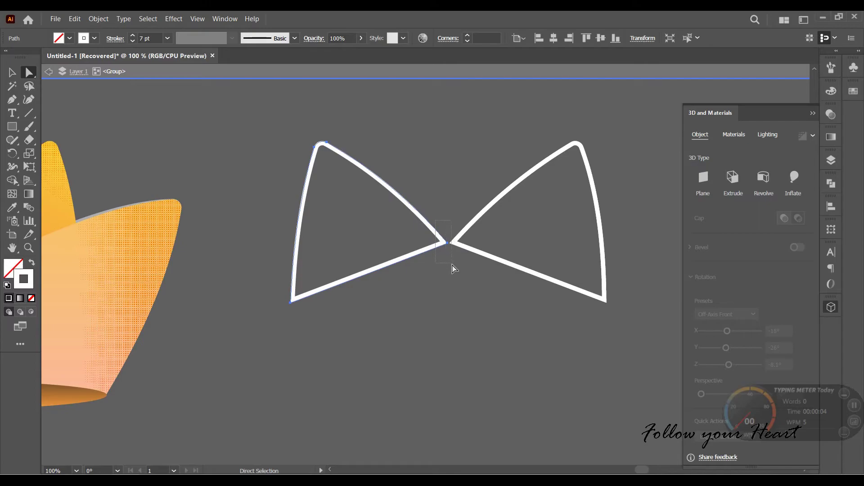
key(Delete)
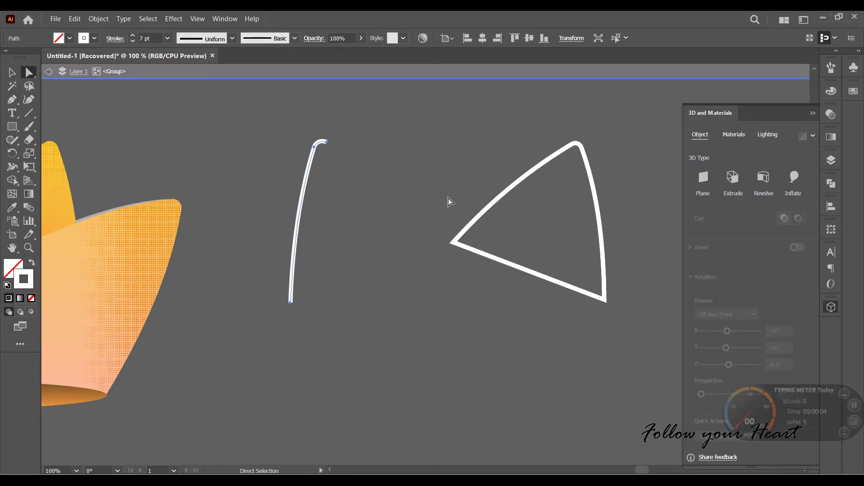
drag(464, 269, 465, 266)
key(Delete)
click(13, 74)
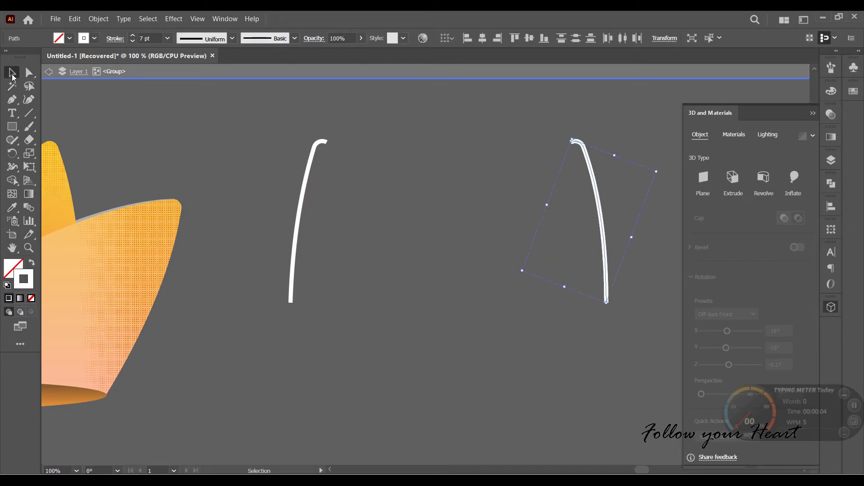
Step: Give both curves a tapered 14 pt profile and move them onto the crown's side peaks
key(ctrl+a)
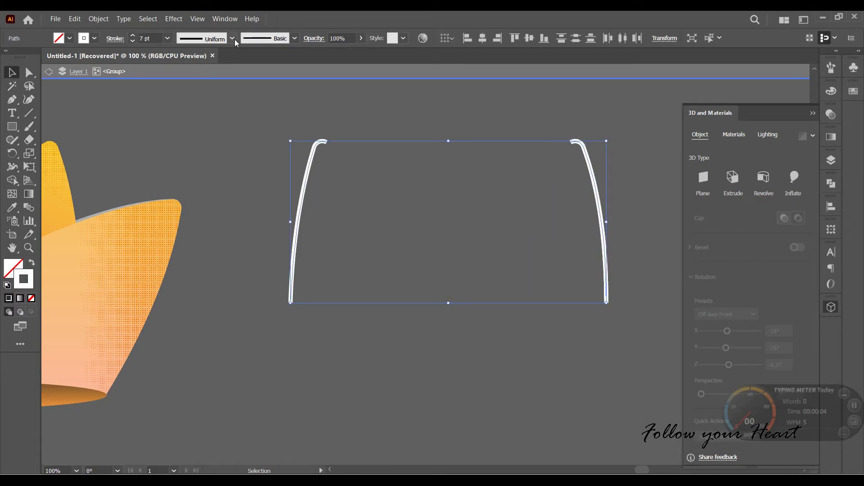
click(233, 38)
click(201, 68)
click(132, 36)
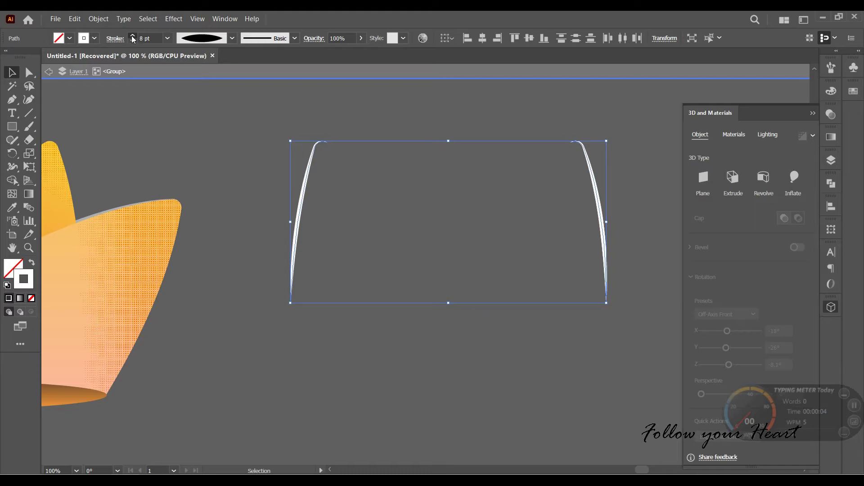
click(132, 36)
scroll(282, 325, down, 1)
drag(285, 329, 597, 369)
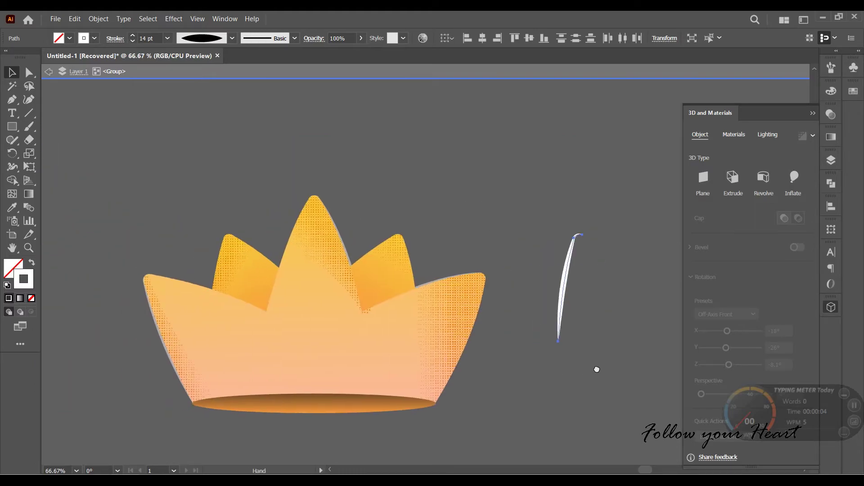
drag(561, 299, 210, 299)
double_click(495, 381)
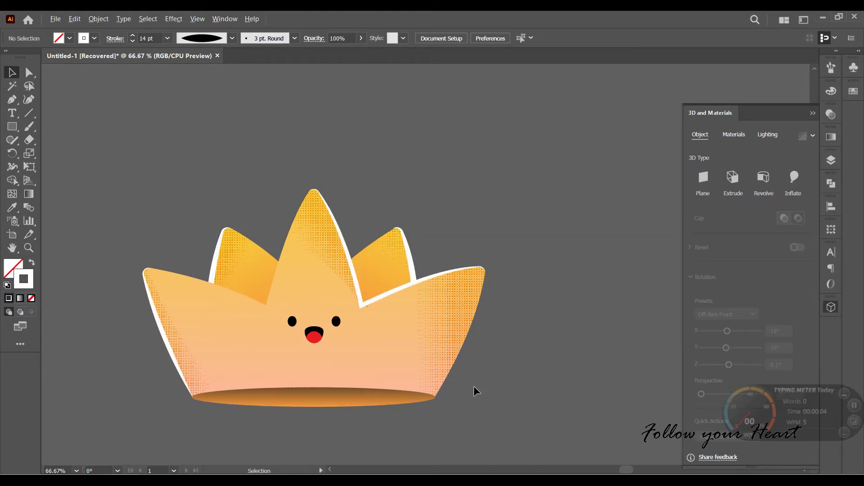
Step: Turn the rim ellipse into an unfilled white 8 pt outline
scroll(474, 385, down, 1)
mouse_move(369, 405)
mouse_down()
mouse_move(357, 387)
mouse_move(372, 403)
mouse_move(360, 353)
mouse_move(368, 395)
mouse_up()
scroll(357, 387, up, 1)
double_click(368, 383)
scroll(369, 395, up, 1)
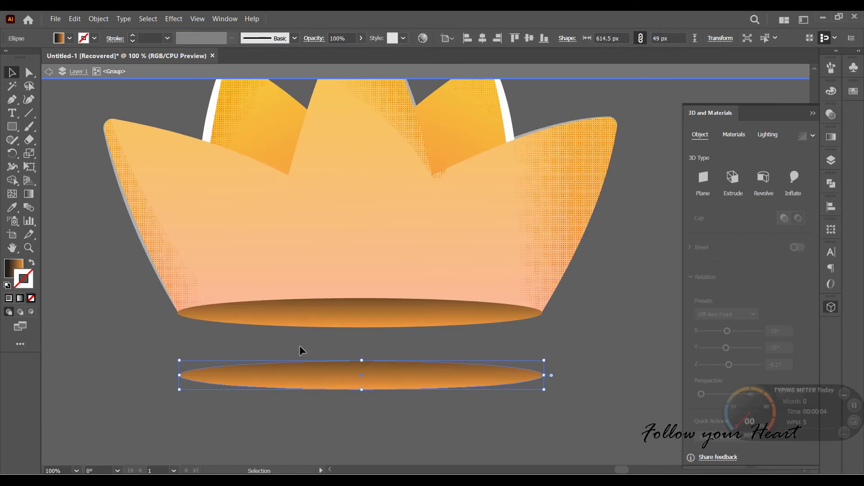
click(70, 38)
click(7, 57)
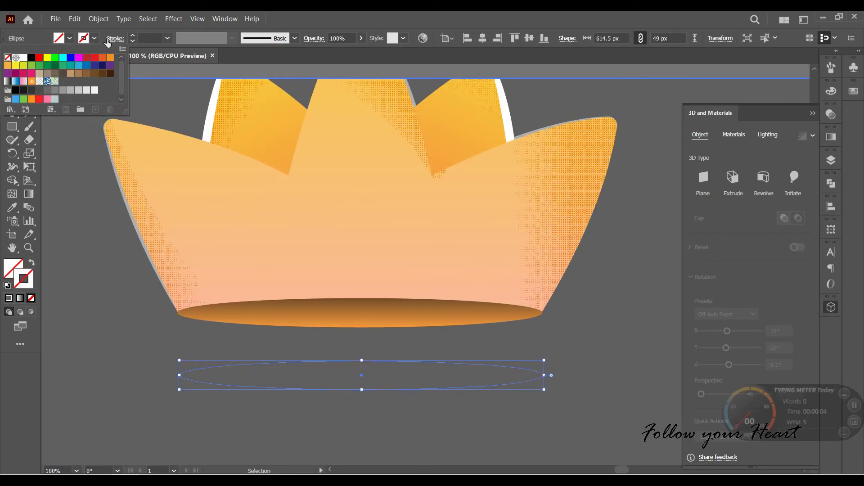
click(23, 57)
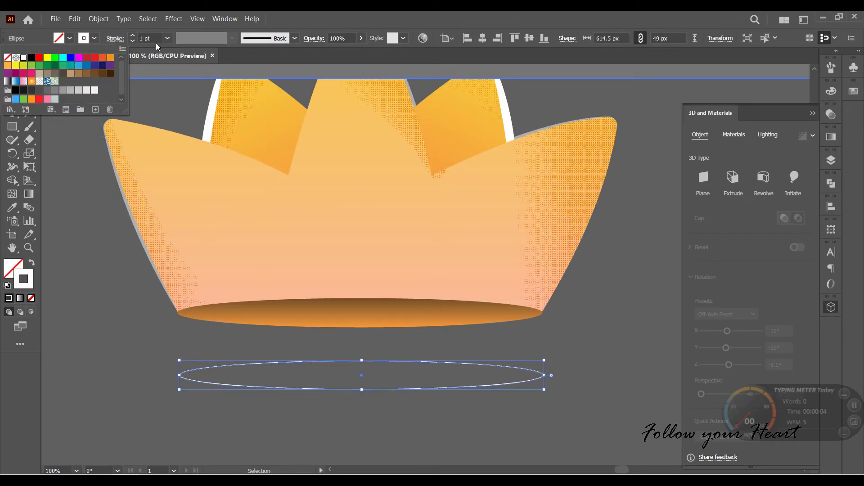
click(167, 38)
click(185, 179)
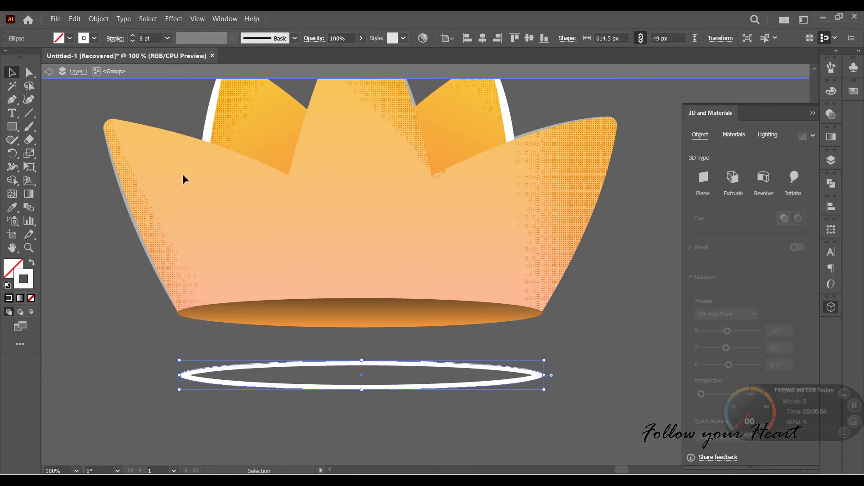
Step: Delete the ellipse's bottom half, taper the remaining arc, and move it onto the rim's top edge
click(29, 72)
click(376, 411)
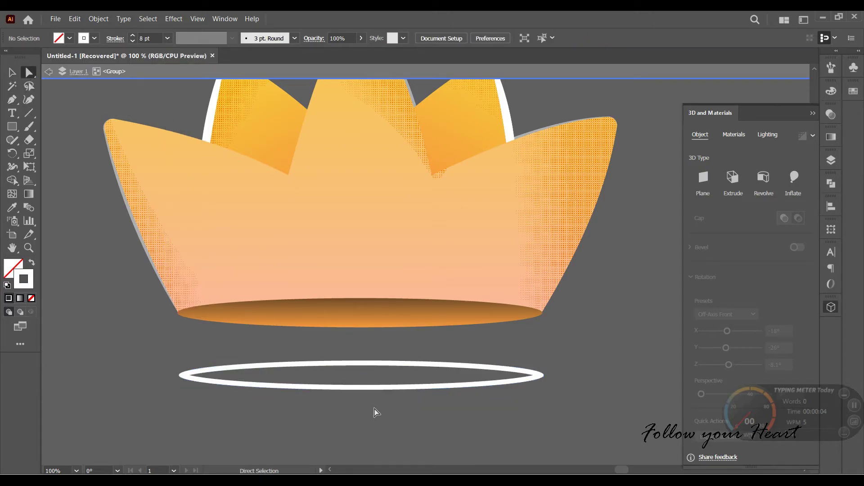
click(350, 384)
key(Delete)
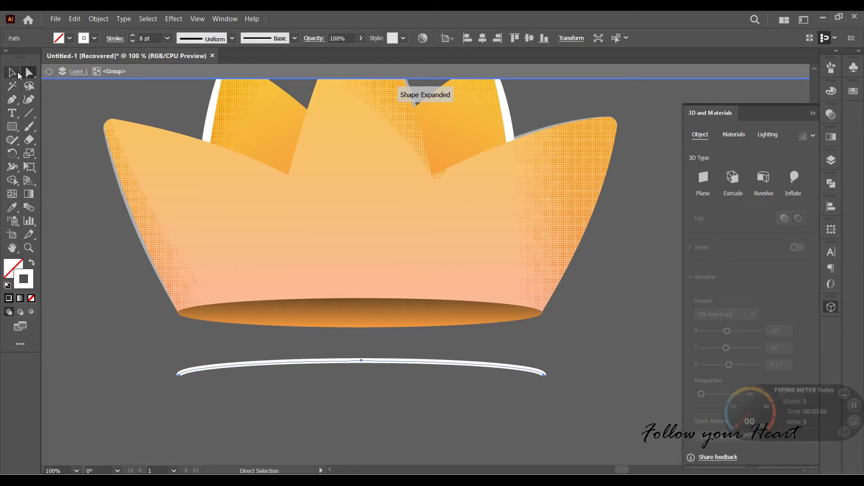
click(12, 72)
click(233, 38)
click(191, 78)
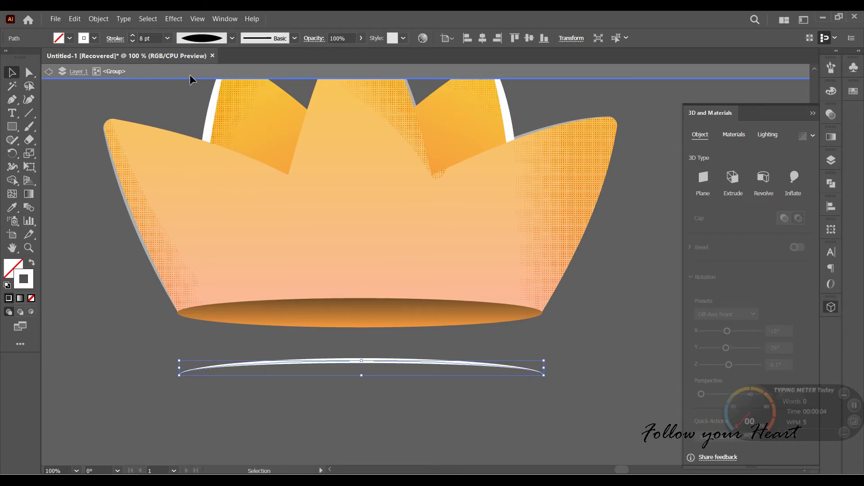
drag(343, 363, 325, 298)
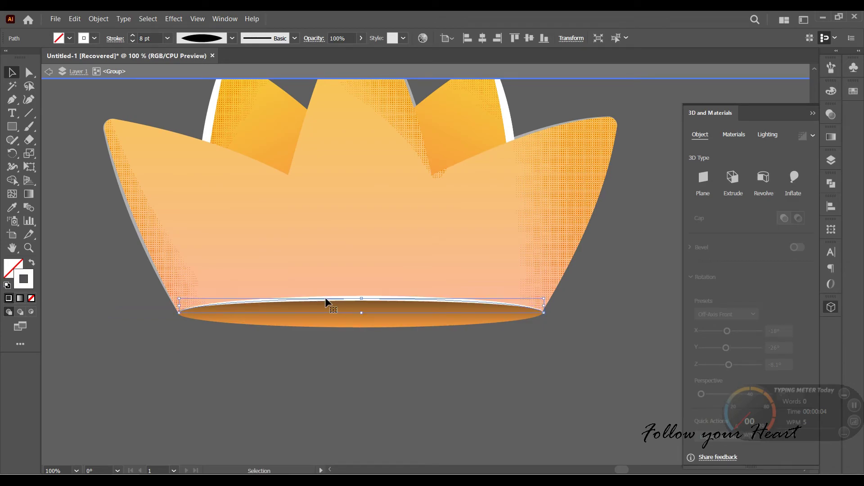
click(431, 361)
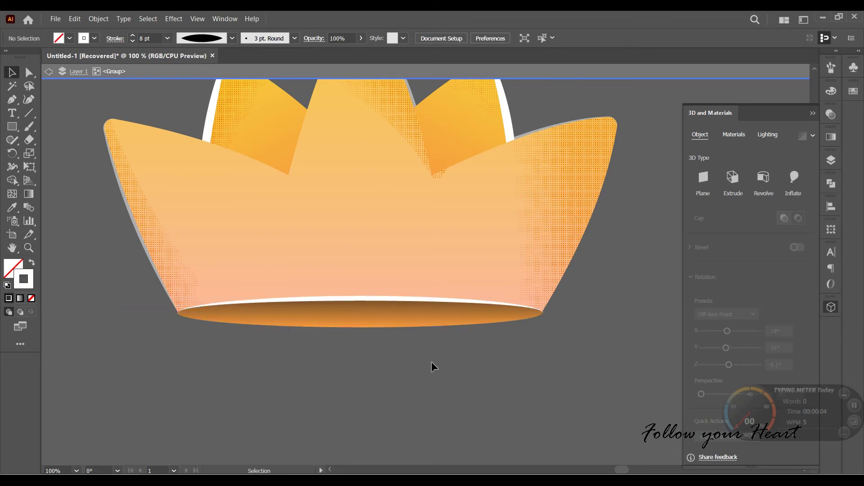
Step: Re-centre the crown and select the top white highlight arc inside the crown group
double_click(428, 360)
key(super)
click(424, 382)
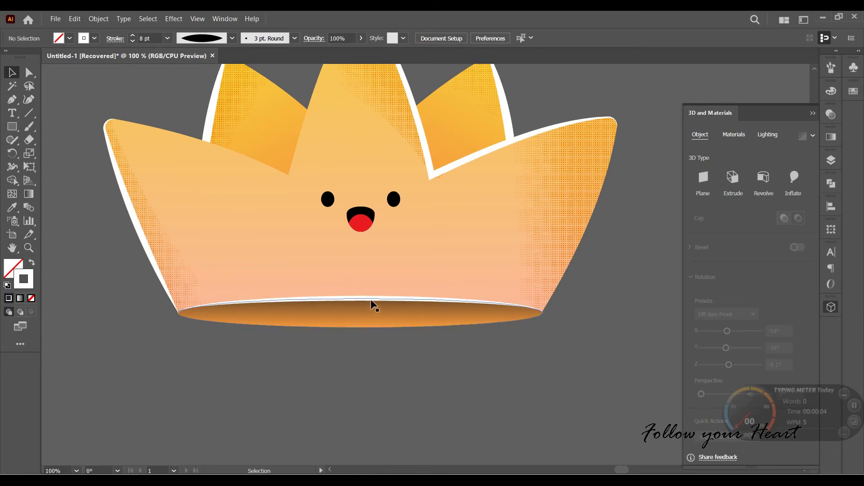
scroll(373, 305, down, 1)
drag(370, 305, 345, 376)
drag(348, 374, 350, 363)
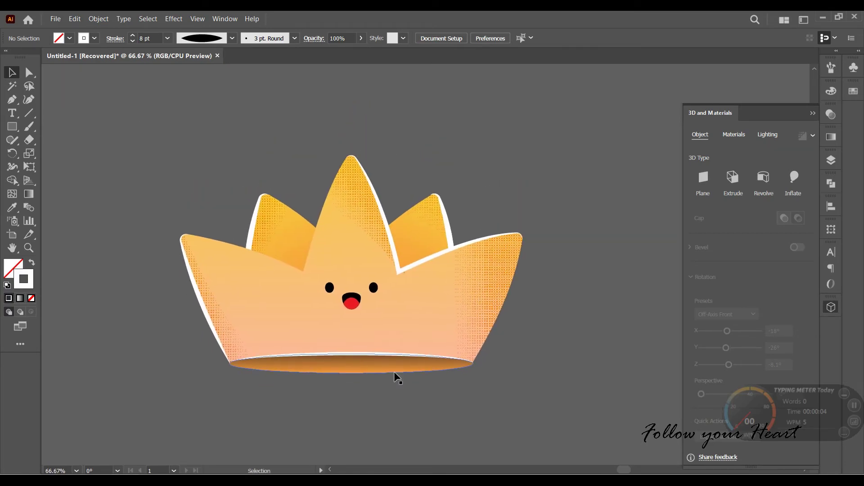
scroll(360, 376, up, 4)
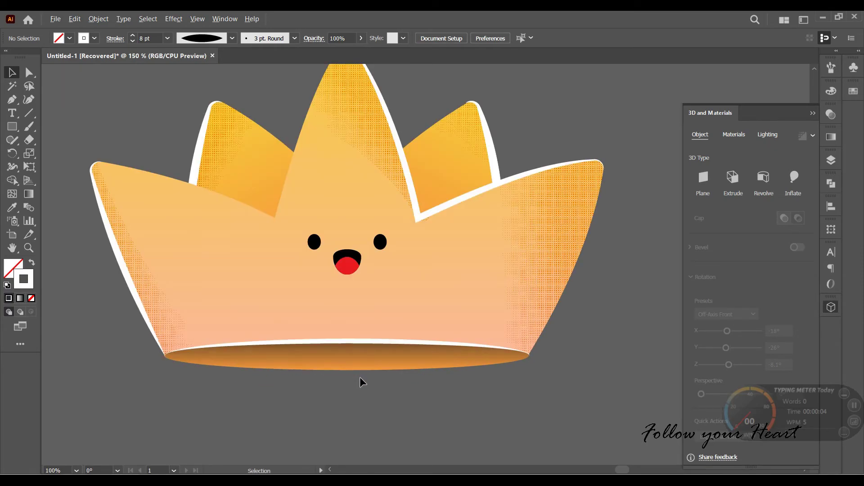
click(367, 297)
double_click(366, 297)
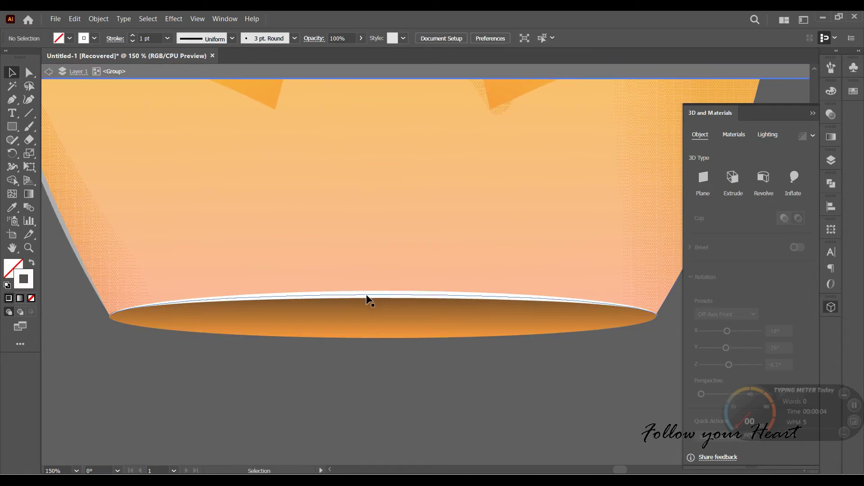
click(367, 298)
Step: Alt-drag a copy of the arc below the rim and reflect it upside down
drag(366, 299, 363, 349)
right_click(363, 349)
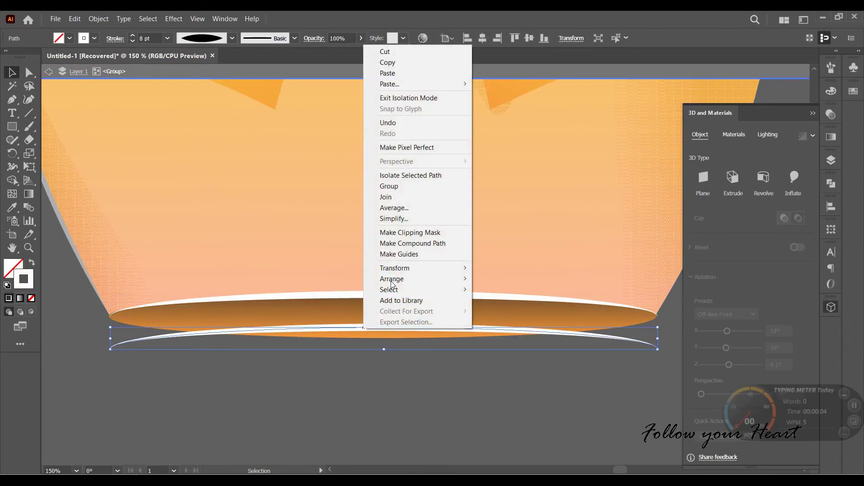
click(503, 302)
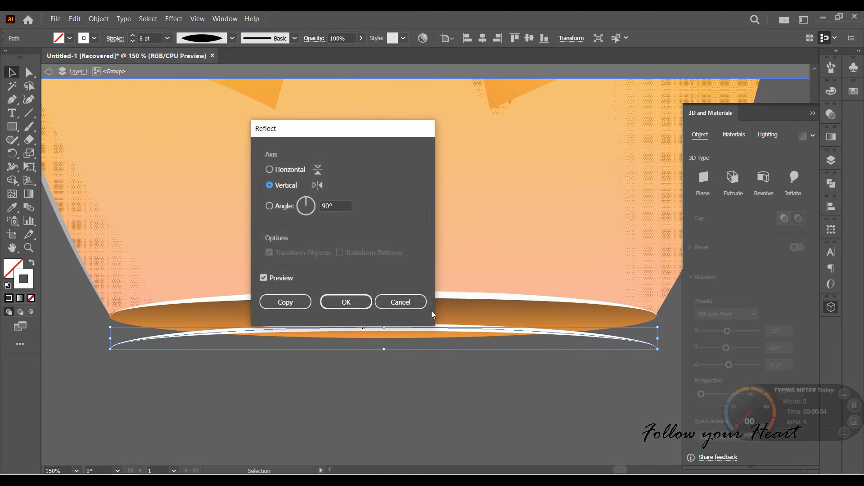
click(356, 300)
right_click(361, 306)
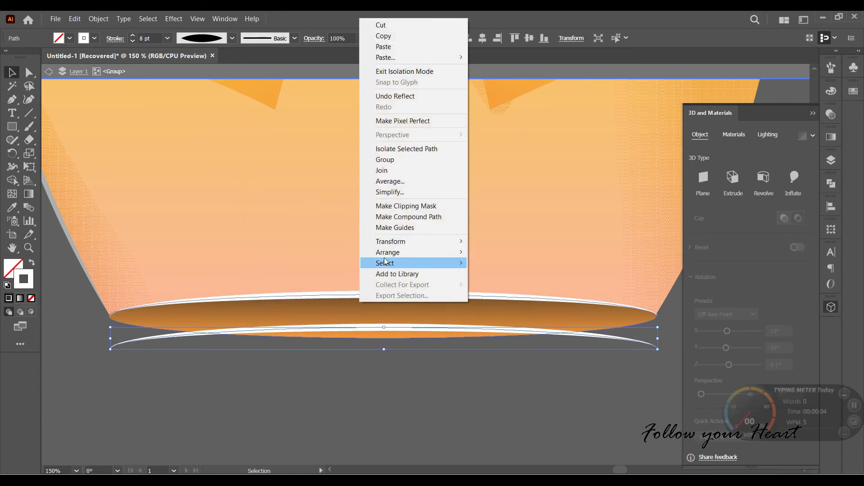
mouse_move(411, 242)
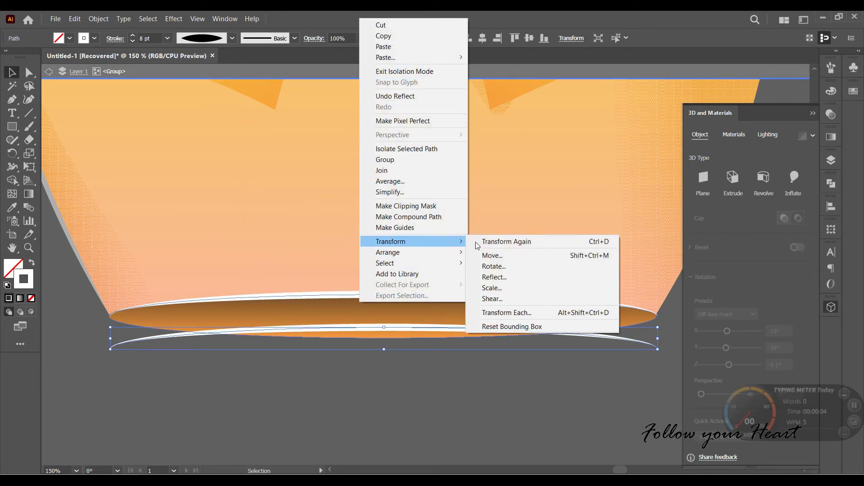
click(513, 278)
click(284, 175)
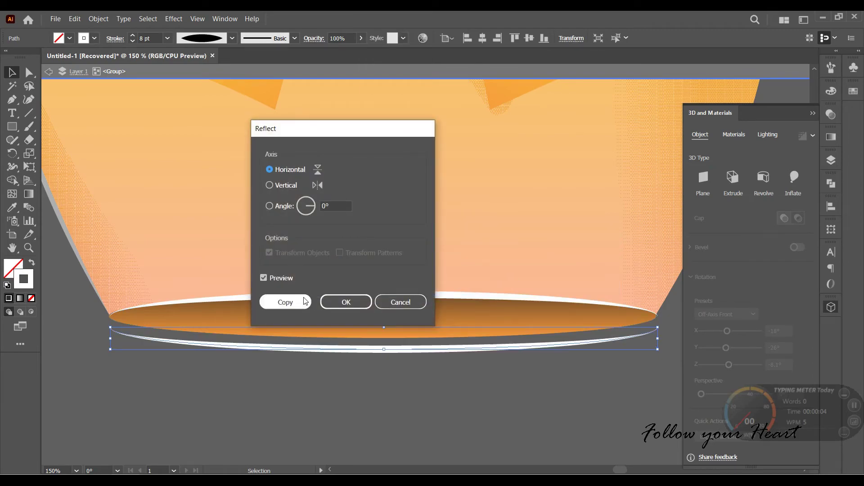
click(335, 305)
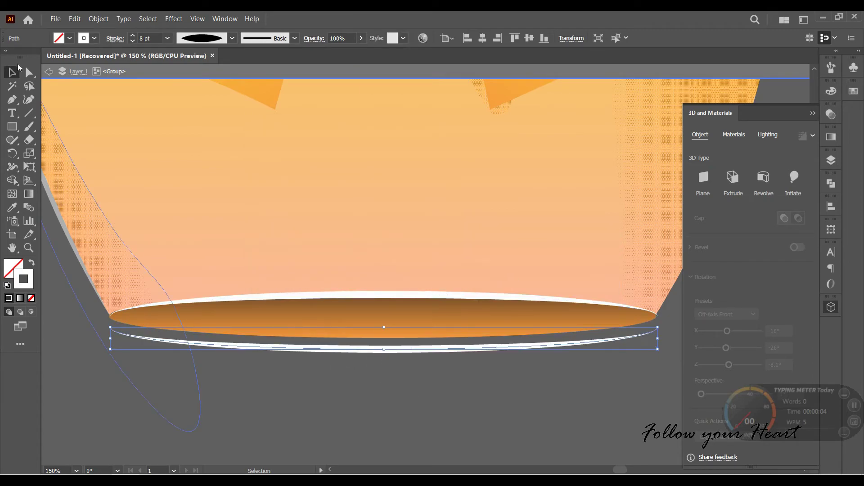
Step: Trim extra anchors from the flipped arc and fit it along the rim's bottom edge
click(29, 73)
drag(647, 323, 621, 358)
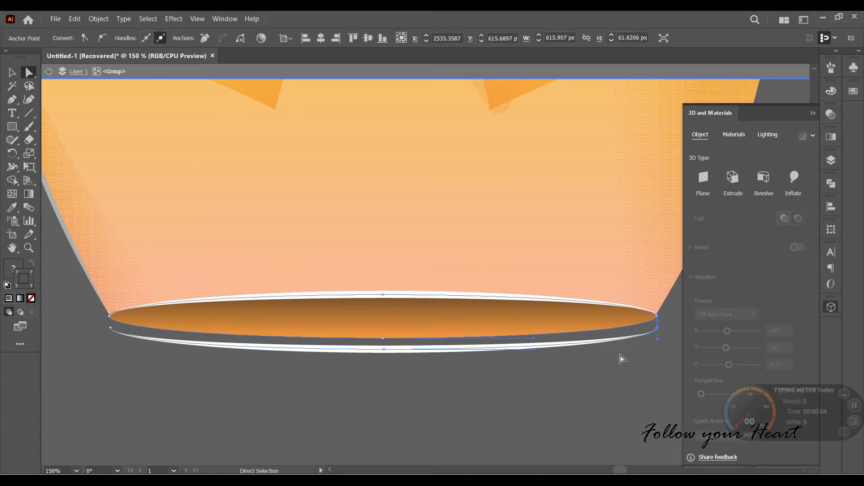
key(Delete)
key(v)
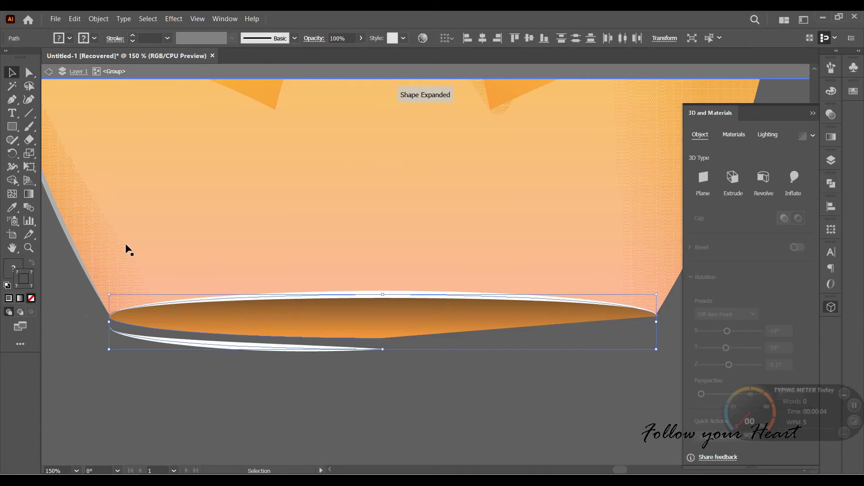
drag(245, 349, 246, 342)
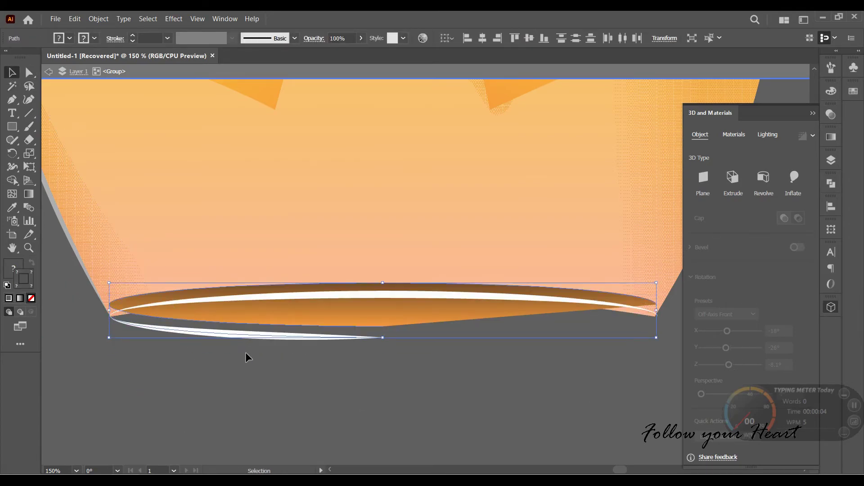
click(273, 387)
Step: Pan and zoom out to review the whole finished crown
scroll(355, 388, down, 1)
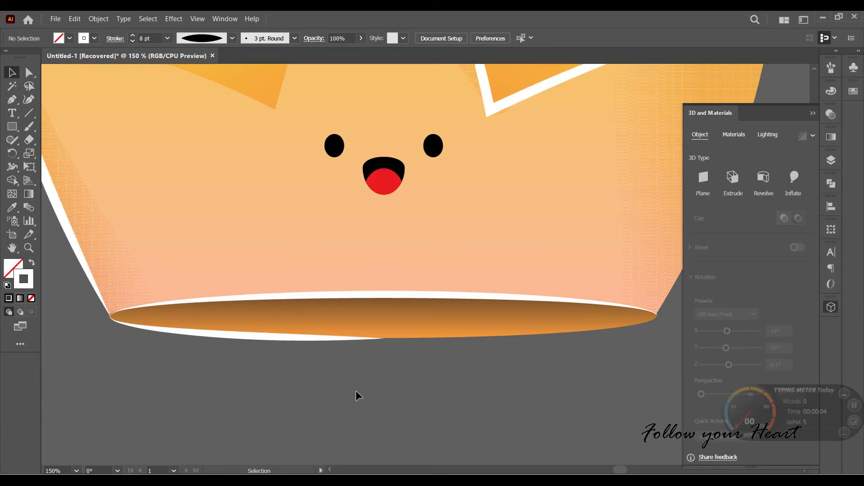
drag(352, 384, 327, 424)
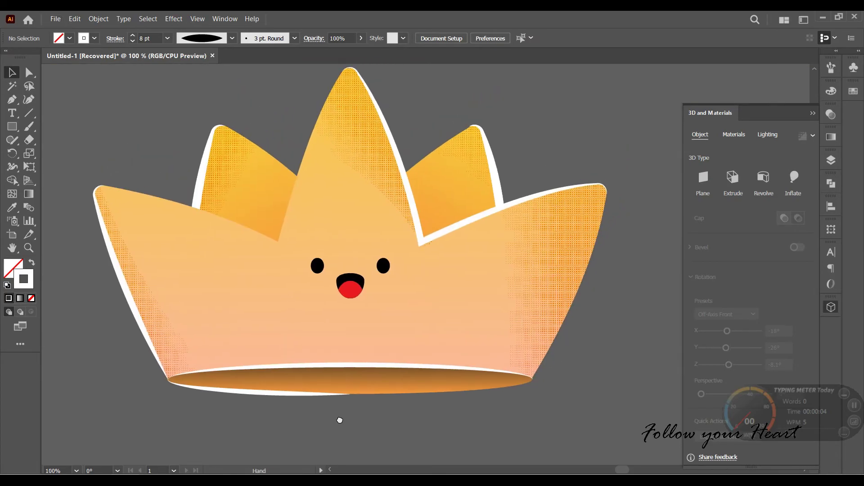
scroll(380, 392, down, 1)
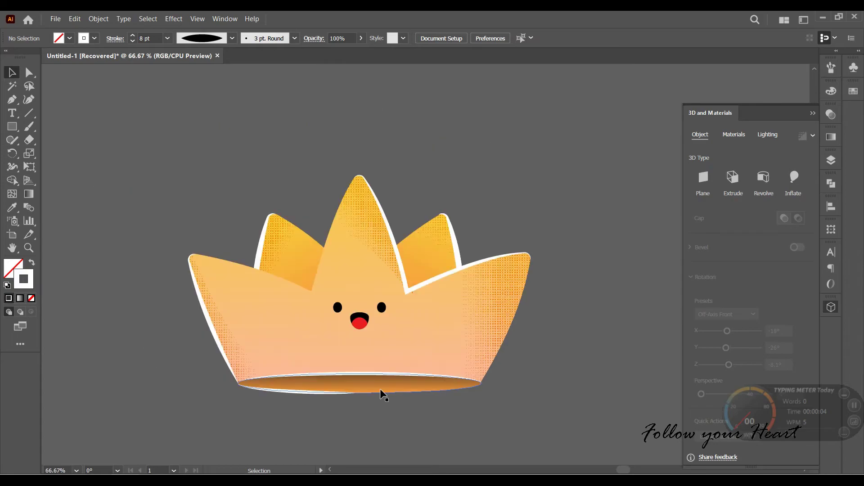
mouse_move(380, 388)
mouse_down()
mouse_move(387, 416)
mouse_move(361, 404)
mouse_up()
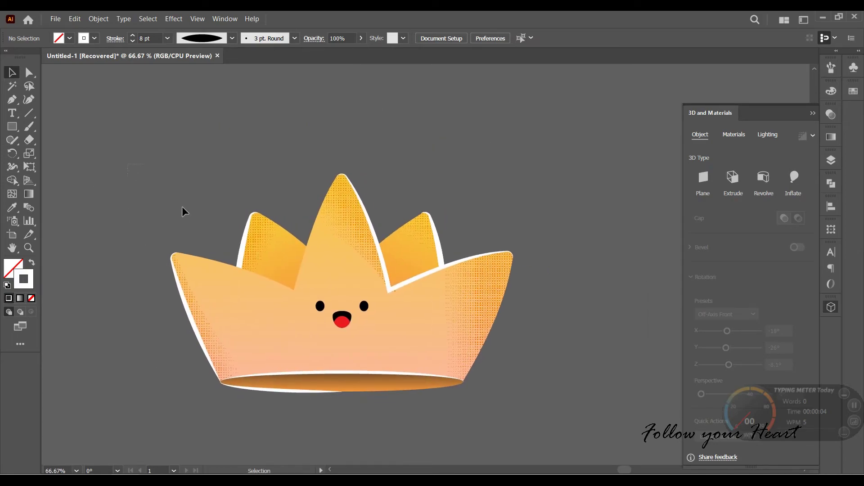
drag(182, 206, 541, 416)
click(524, 434)
Step: Close the 3D and Materials panel and zoom in on the crown's top points
scroll(504, 428, down, 2)
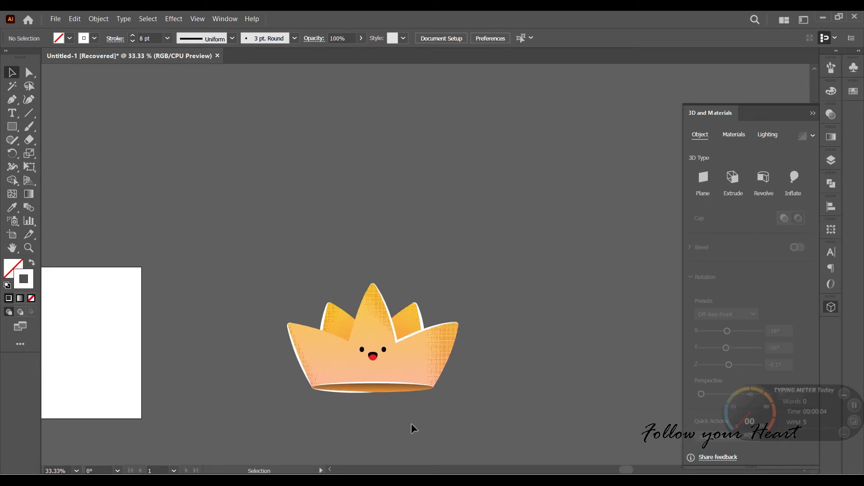
scroll(410, 423, up, 1)
click(660, 209)
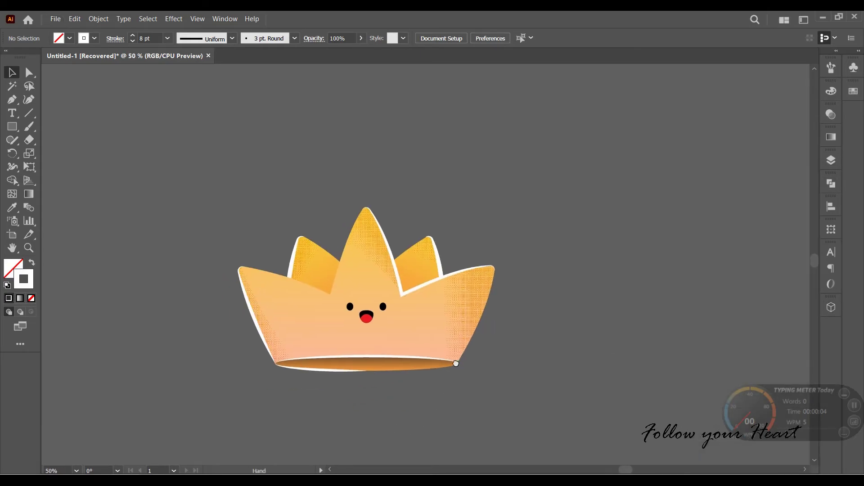
scroll(544, 392, up, 1)
scroll(544, 390, up, 1)
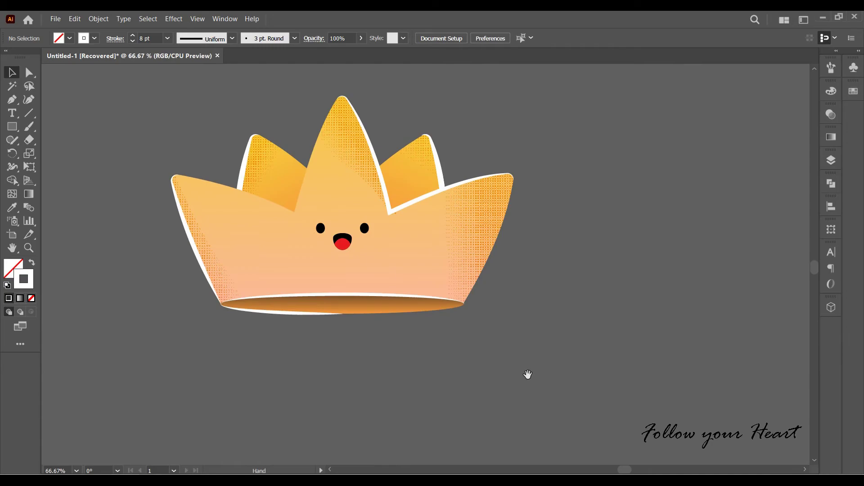
scroll(546, 421, up, 1)
drag(474, 325, 562, 394)
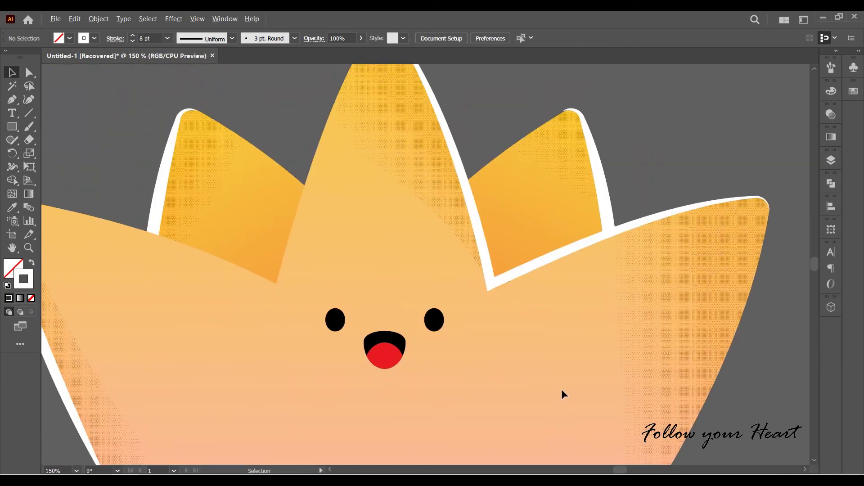
scroll(555, 380, down, 1)
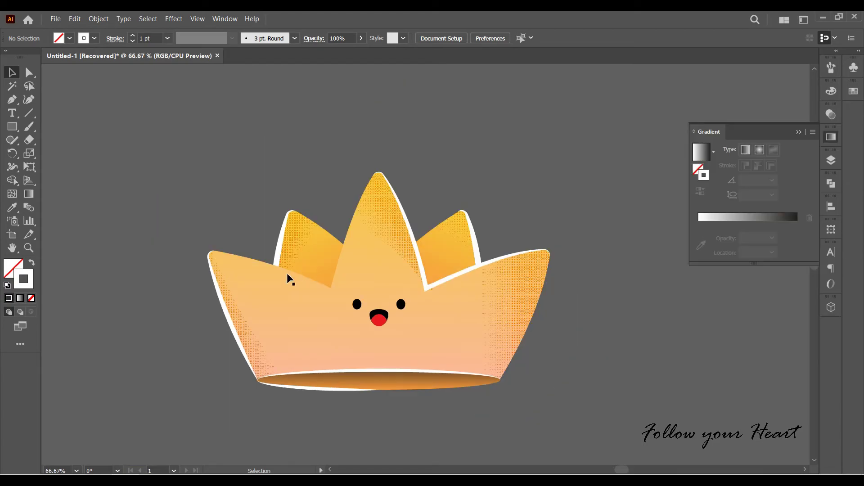
Step: Draw a small circle above-left of the crown and eyedrop the crown base's gradient onto it
drag(12, 126, 56, 153)
drag(194, 117, 232, 153)
click(12, 73)
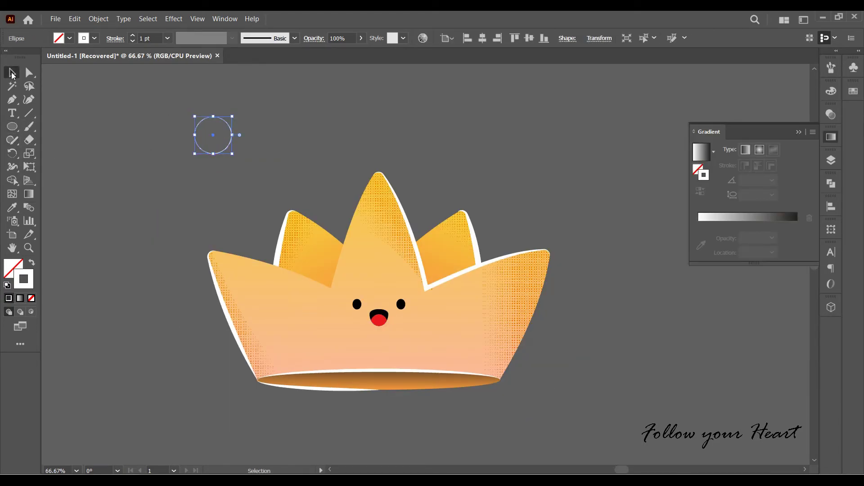
click(13, 207)
click(386, 393)
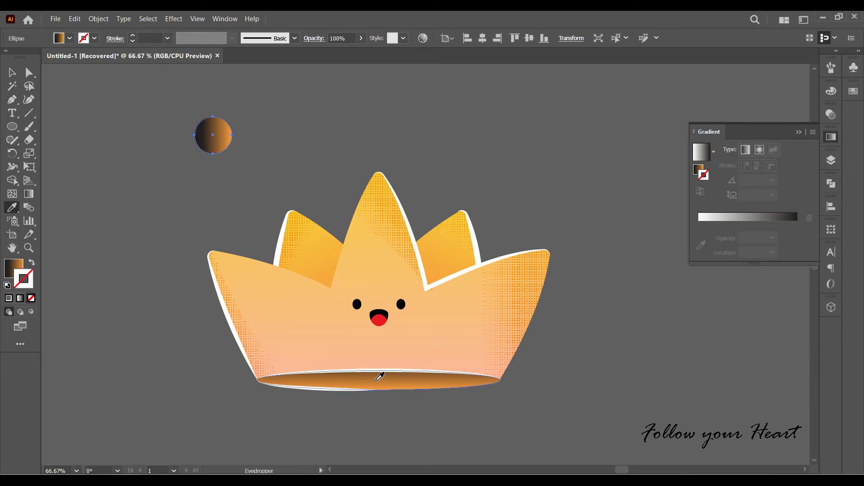
click(13, 73)
drag(218, 135, 221, 151)
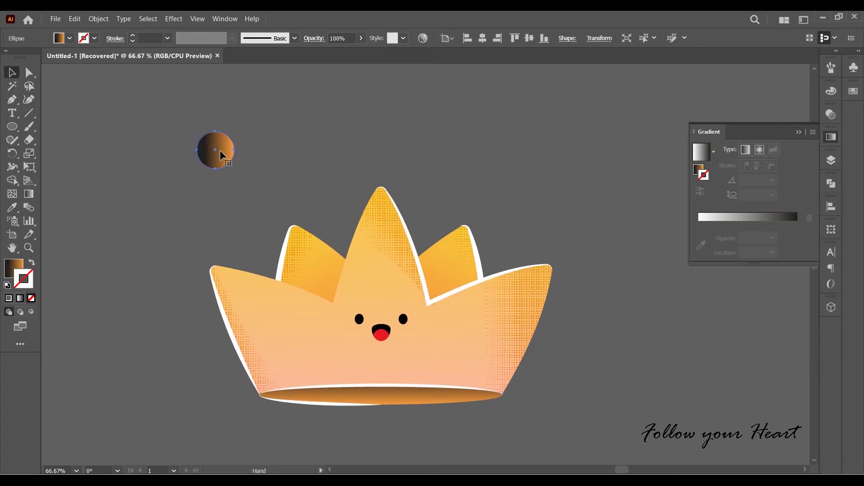
Step: Shift the gradient stops toward yellow, make it Radial, and reverse it so yellow is central
click(696, 169)
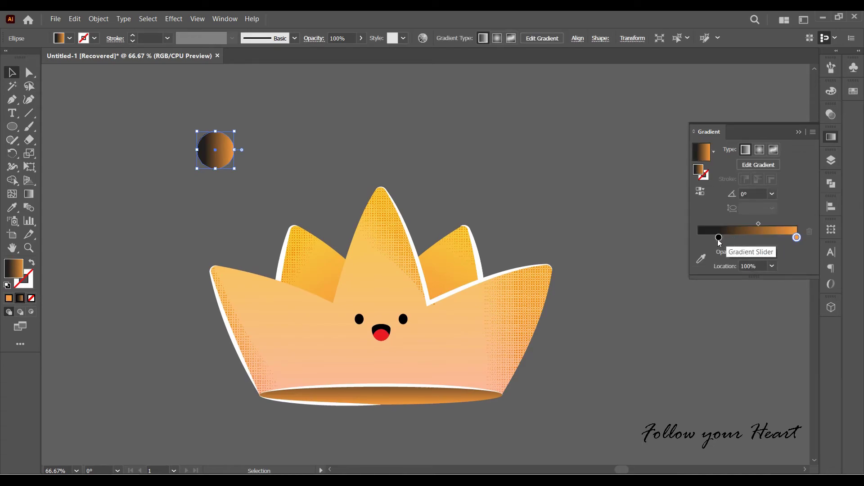
drag(719, 237, 699, 238)
drag(797, 237, 752, 237)
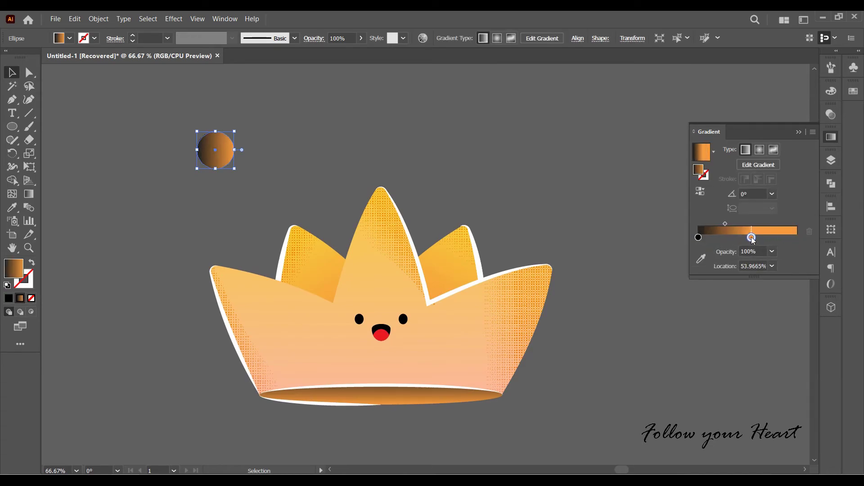
click(789, 237)
double_click(796, 237)
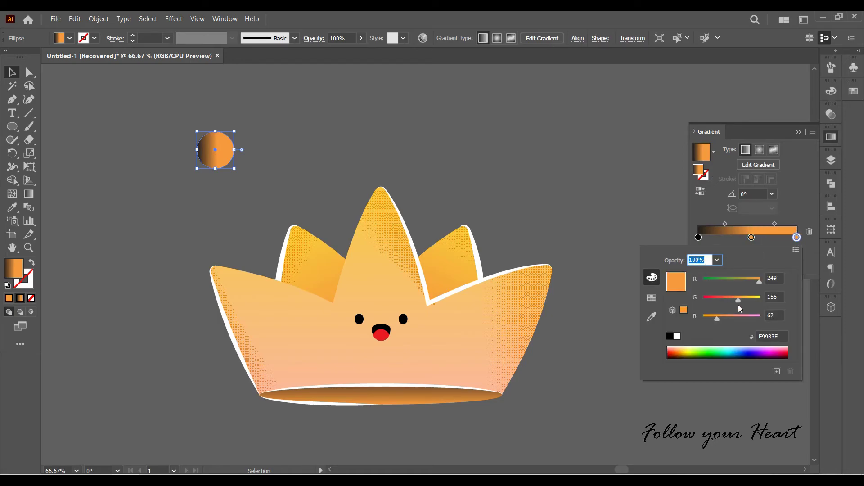
drag(739, 303, 755, 303)
click(574, 201)
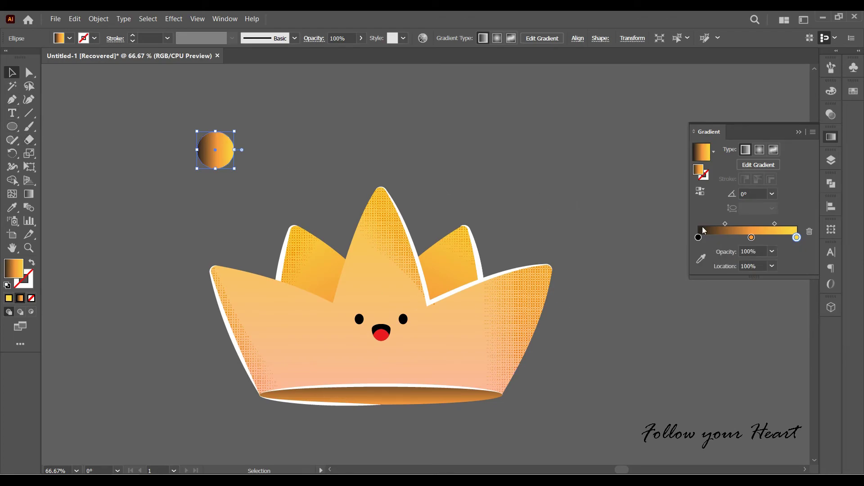
click(763, 152)
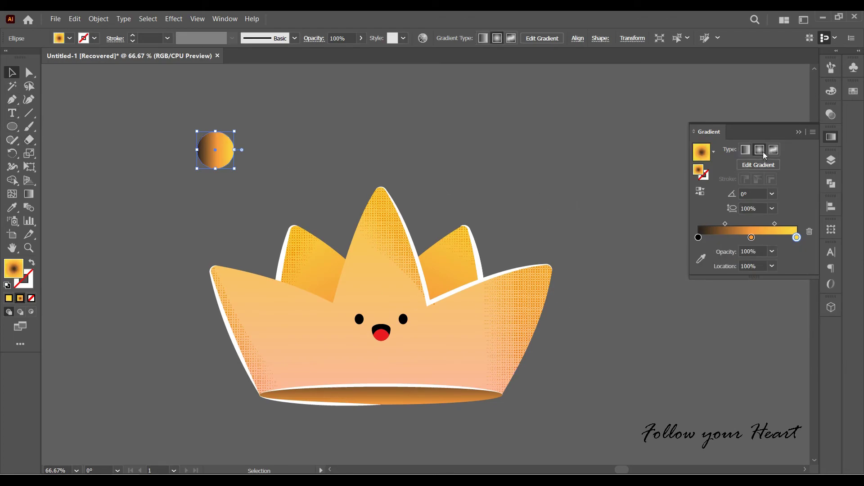
click(700, 193)
Step: Widen the radial gradient past the circle's edge, lighten the middle stop, and Alt-drag a copy right
scroll(216, 149, up, 1)
scroll(218, 162, up, 1)
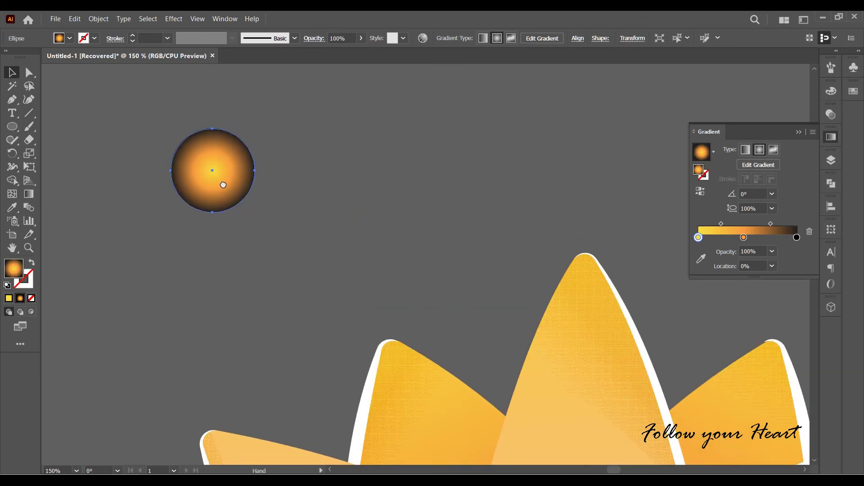
click(30, 194)
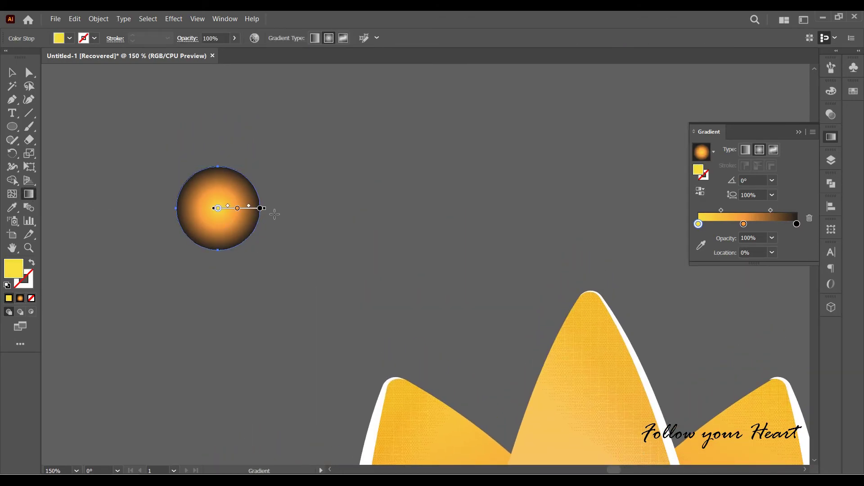
drag(264, 207, 282, 209)
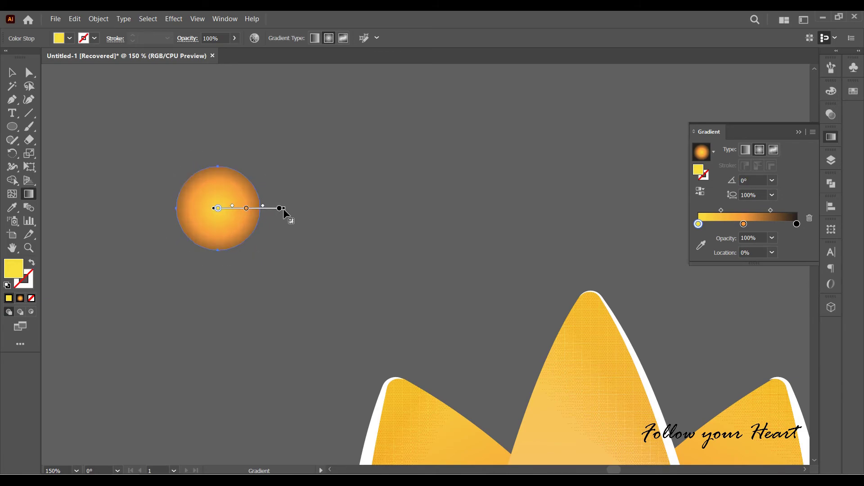
drag(744, 224, 760, 223)
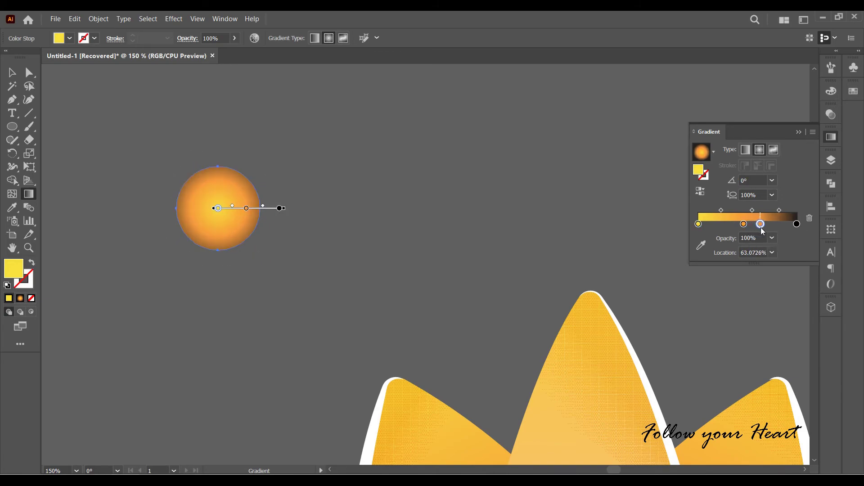
click(752, 253)
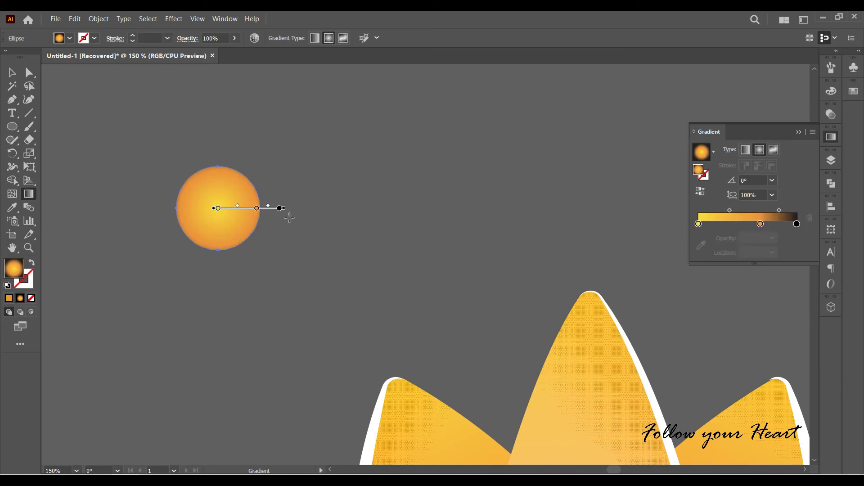
click(12, 72)
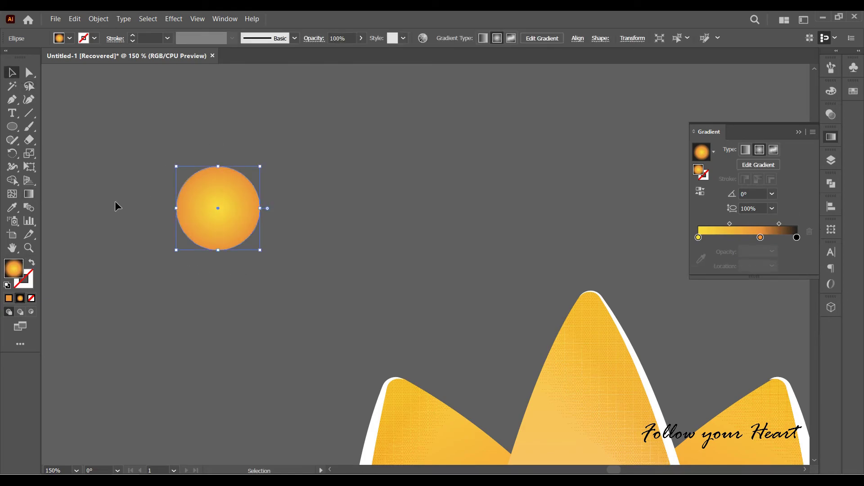
click(189, 264)
mouse_move(217, 223)
mouse_down()
mouse_move(346, 223)
mouse_move(338, 224)
mouse_up()
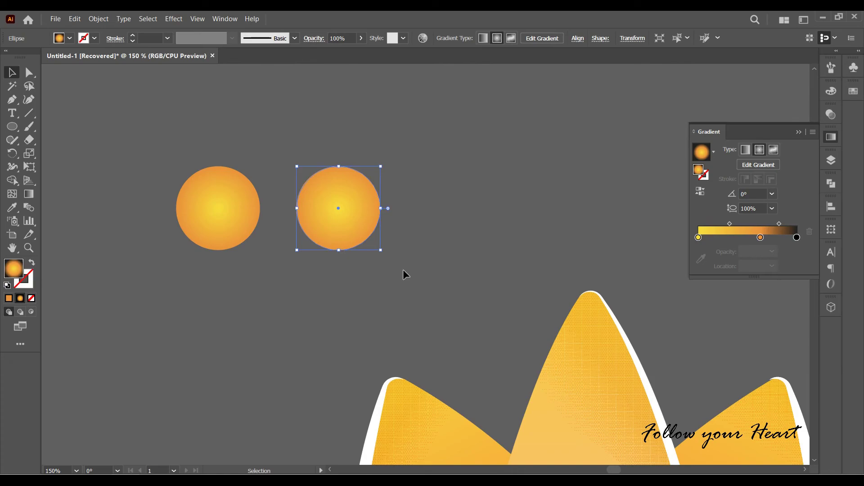
Step: Rasterize the copied circle at 72 ppi screen resolution and centre-align both circles
click(173, 19)
click(192, 152)
click(325, 157)
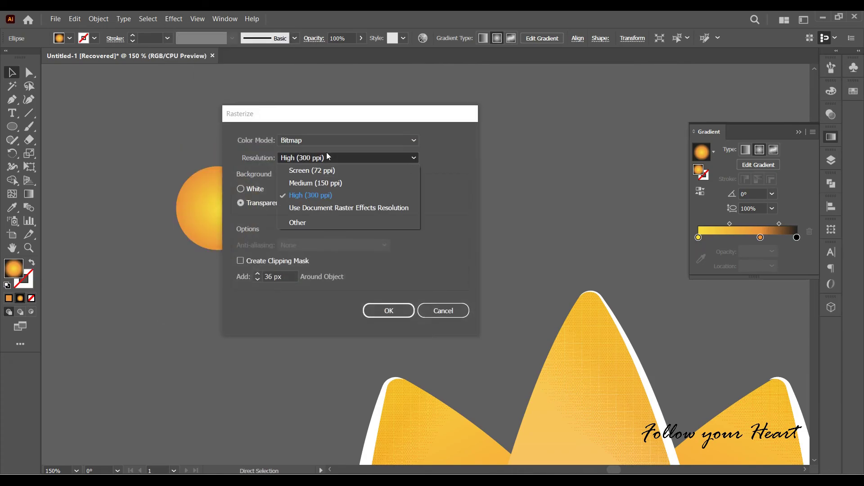
click(326, 170)
click(396, 310)
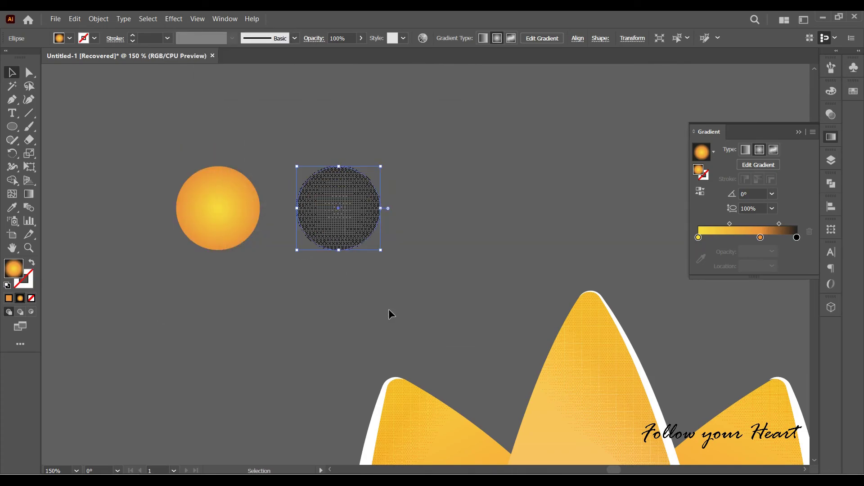
drag(164, 132, 398, 266)
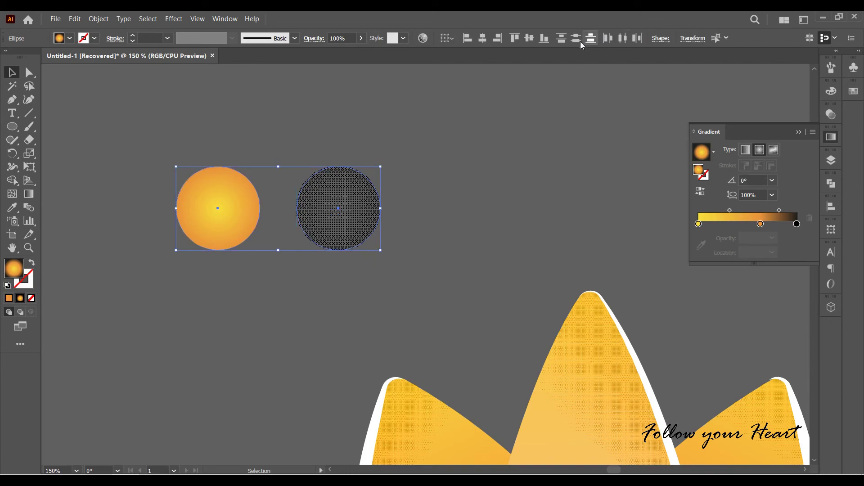
click(481, 38)
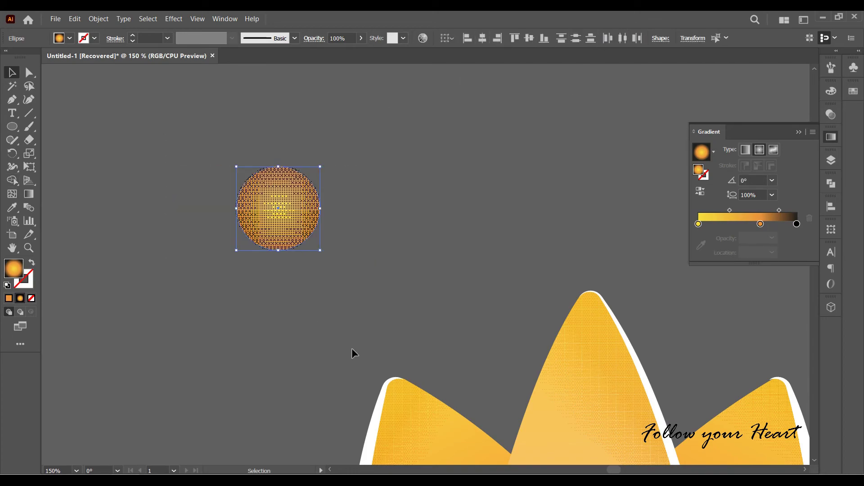
Step: Edit the copy's gradient: remove the black stop, set the end stop to 0% opacity, and shorten it
click(290, 236)
click(28, 194)
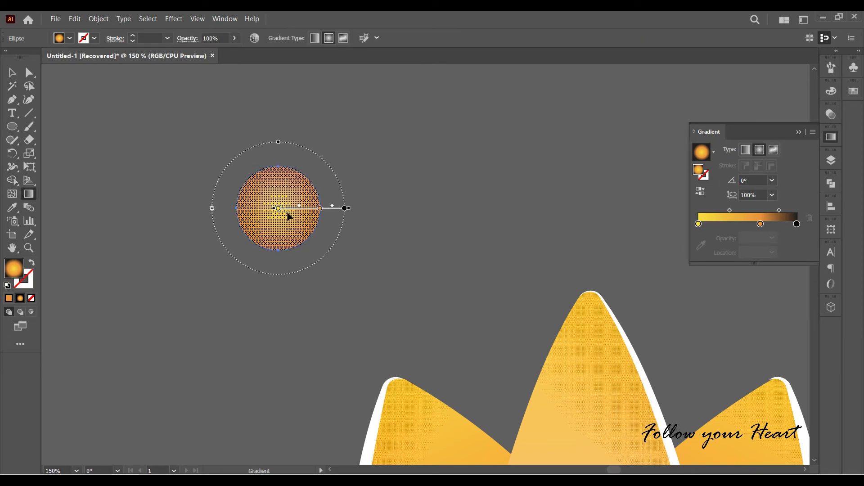
click(699, 224)
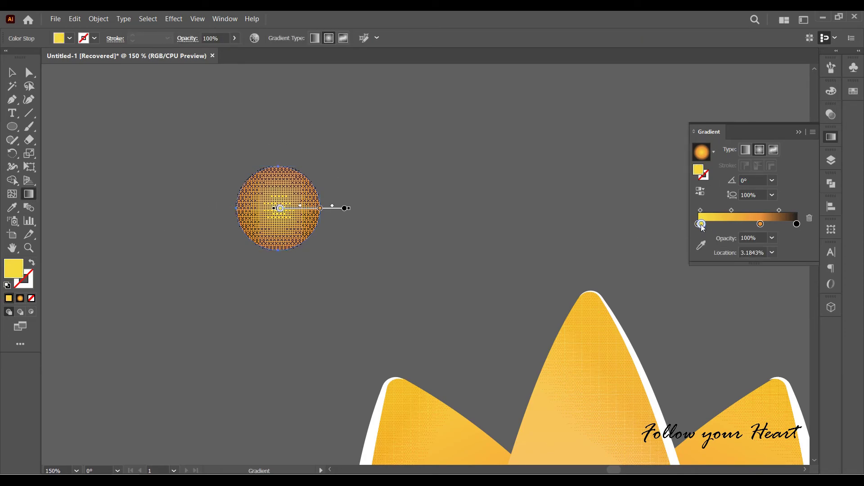
drag(702, 226, 698, 225)
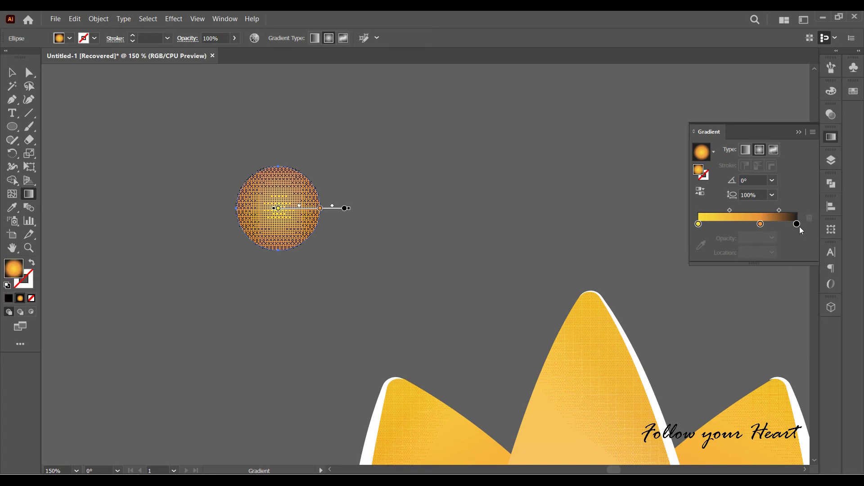
drag(797, 223, 803, 252)
click(771, 238)
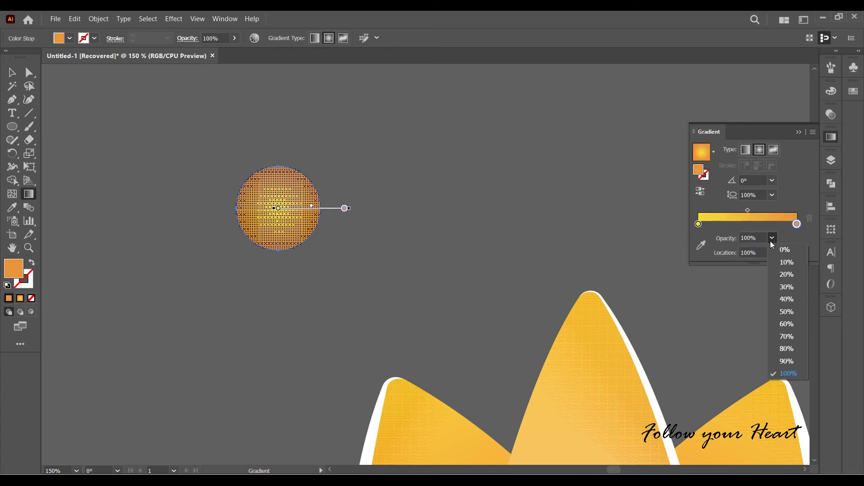
mouse_move(297, 209)
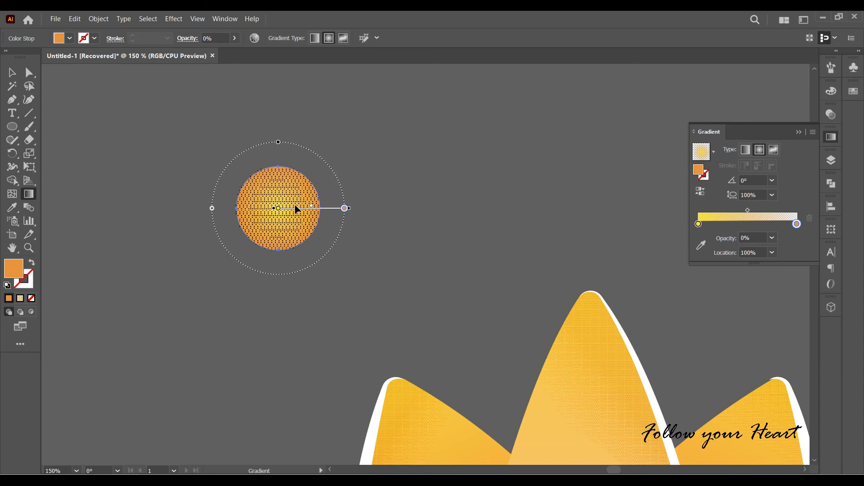
drag(344, 208, 309, 203)
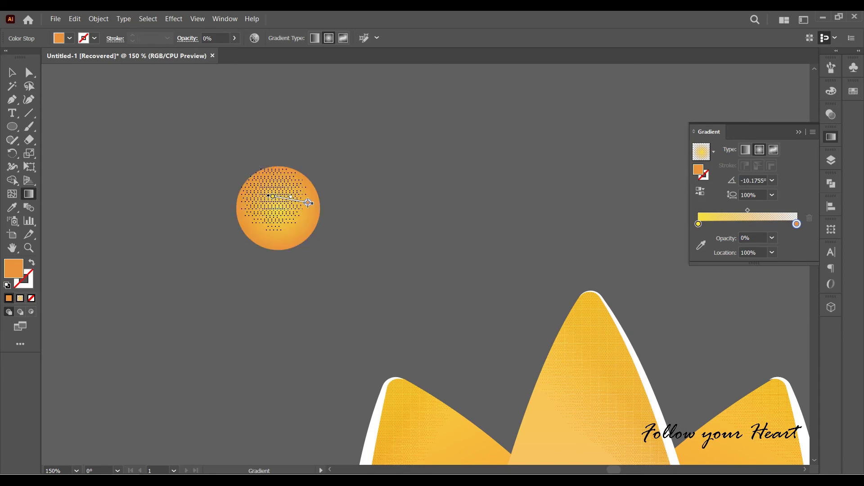
Step: Set the textured top circle to Overlay blend mode at 56% opacity
click(832, 114)
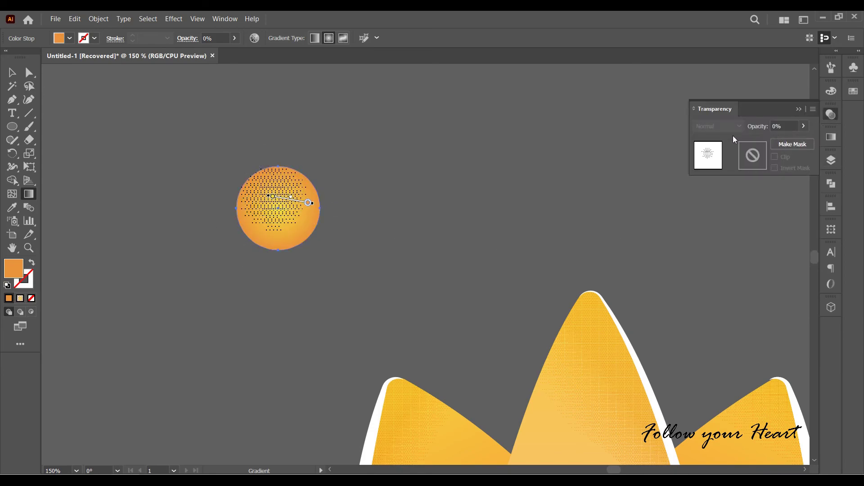
click(804, 126)
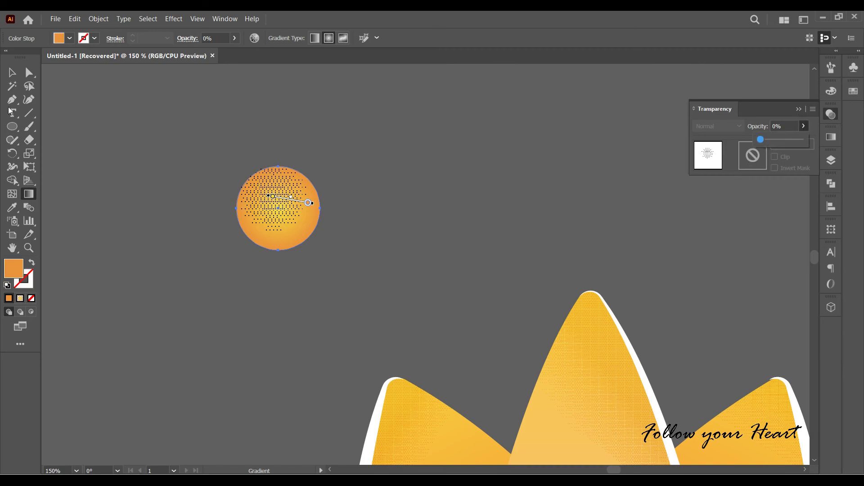
click(15, 76)
click(270, 207)
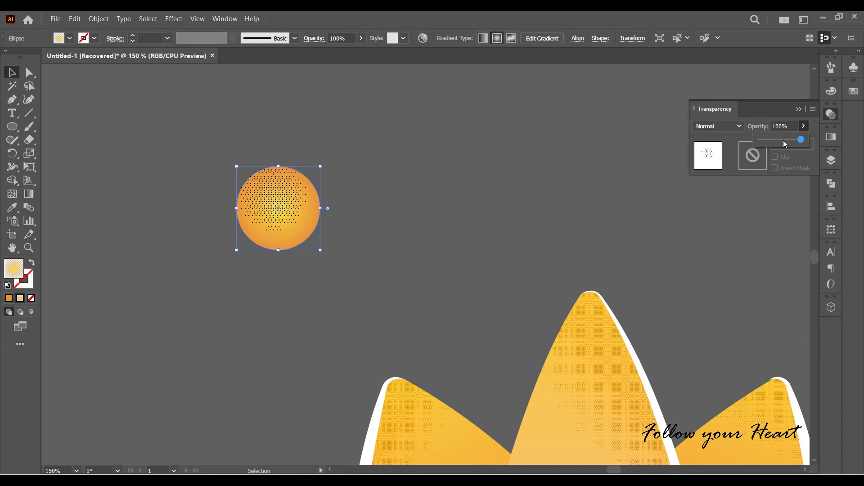
click(784, 140)
click(731, 126)
click(725, 228)
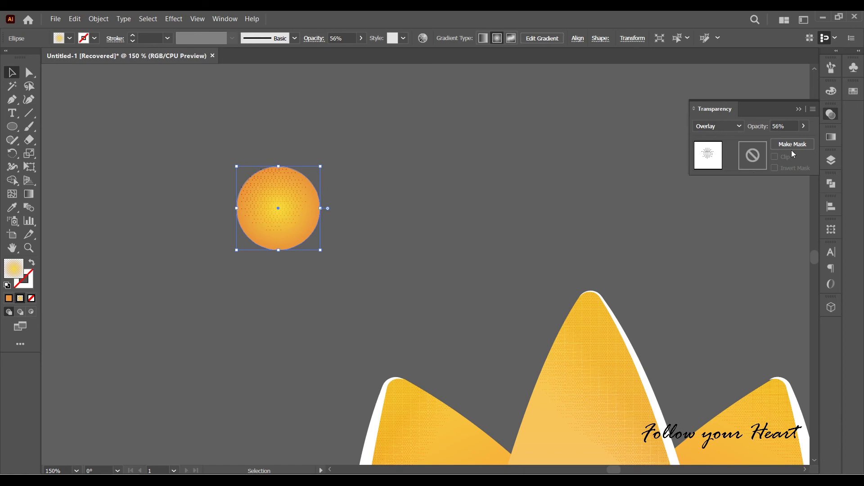
Step: Set the dotted texture to 78% opacity and drag the radial gradient highlight toward the ball's top
click(804, 127)
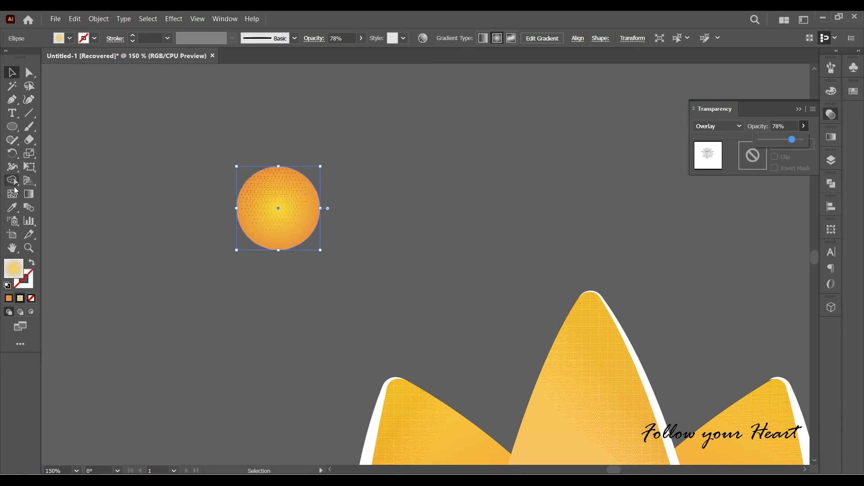
click(255, 249)
key(g)
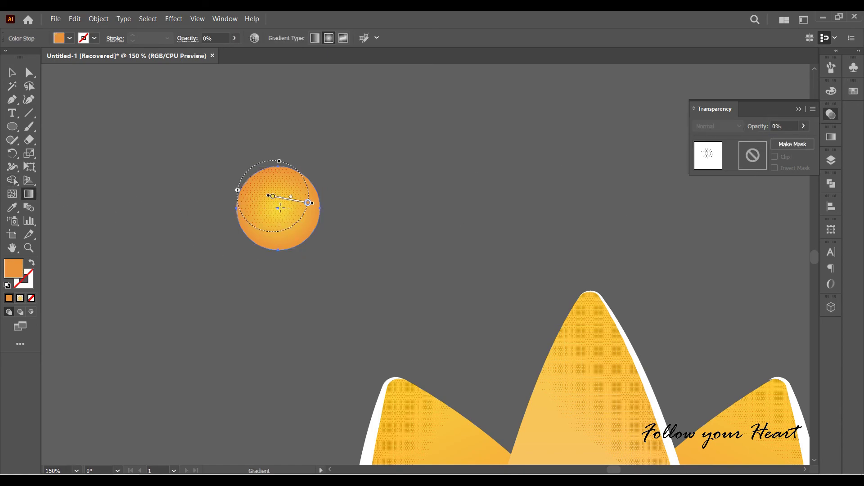
click(301, 232)
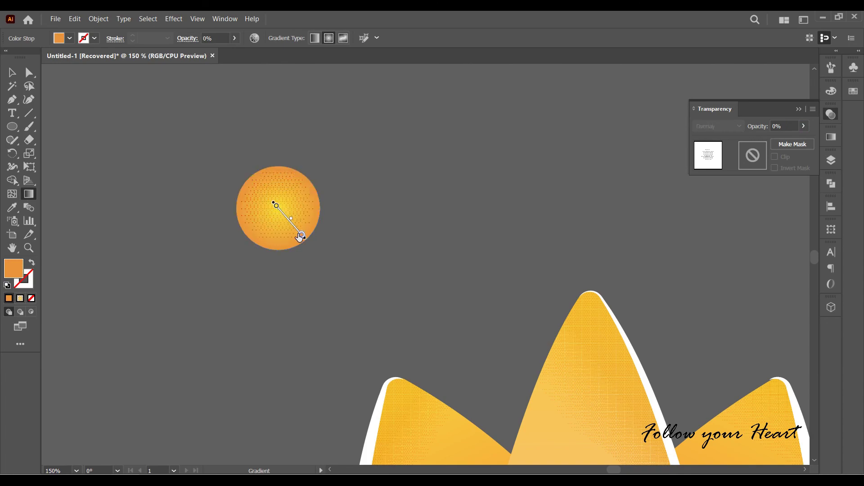
drag(265, 186, 292, 225)
drag(275, 189, 299, 238)
drag(265, 190, 275, 236)
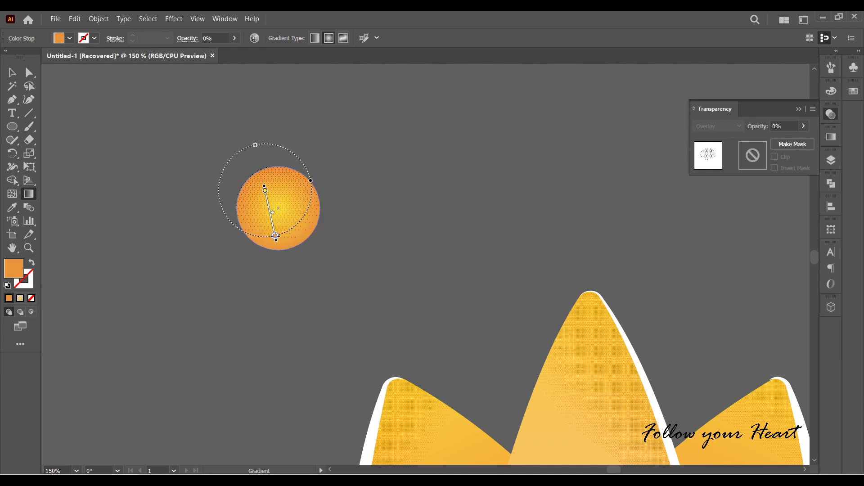
Step: Select the textured ball and bring up its context menu
key(v)
click(319, 242)
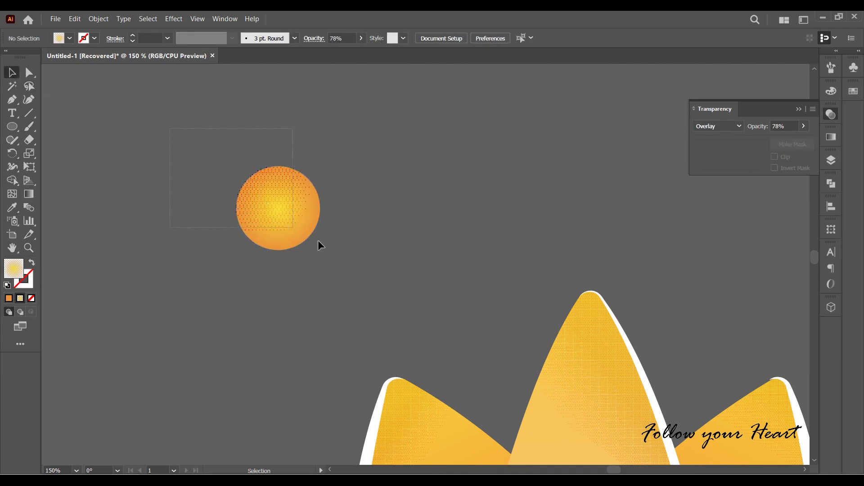
click(305, 221)
right_click(305, 220)
Step: Group the ball with its dotted texture and zoom out to see the whole crown
click(349, 325)
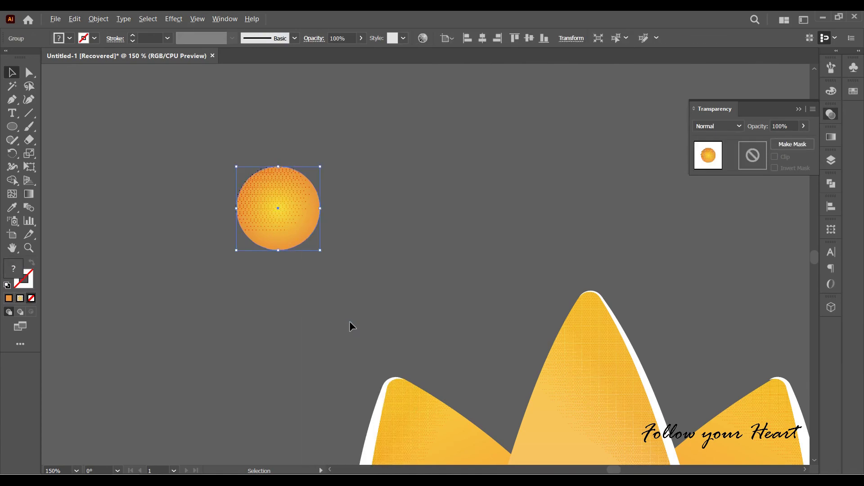
scroll(422, 313, down, 2)
scroll(463, 337, down, 3)
click(269, 191)
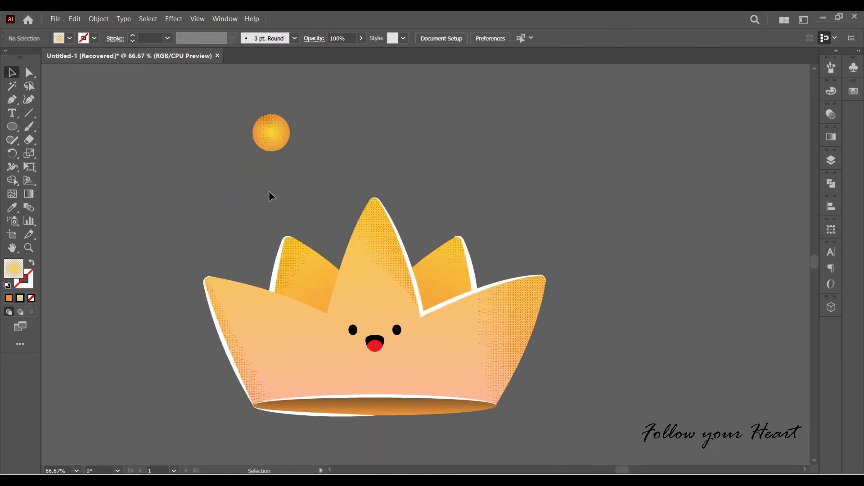
Step: Place copies of the textured ball above the crown's left, centre and right points
mouse_move(271, 132)
mouse_down()
mouse_move(183, 243)
mouse_move(375, 166)
mouse_up()
drag(375, 166, 564, 249)
click(602, 288)
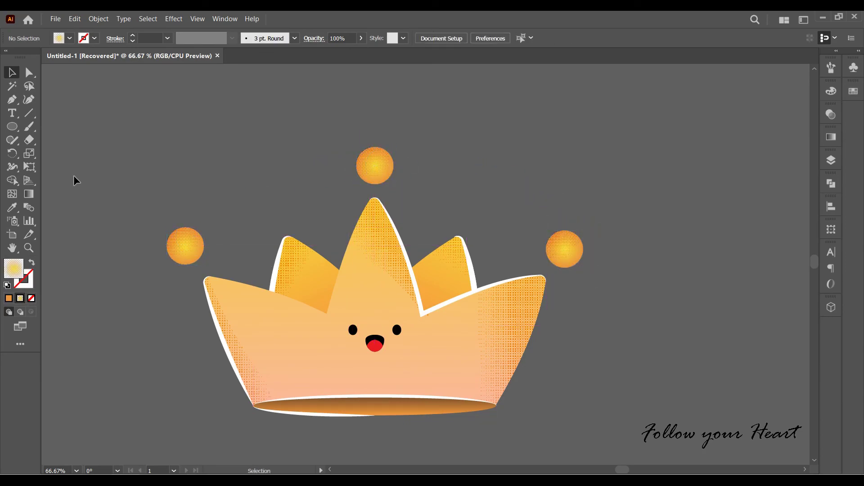
Step: Vertically align the left and right balls so they sit level
click(184, 252)
shift+click(579, 257)
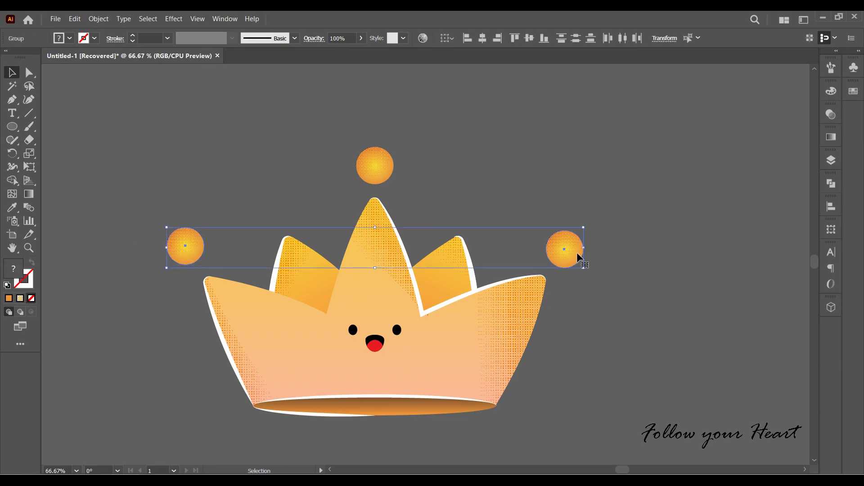
click(529, 37)
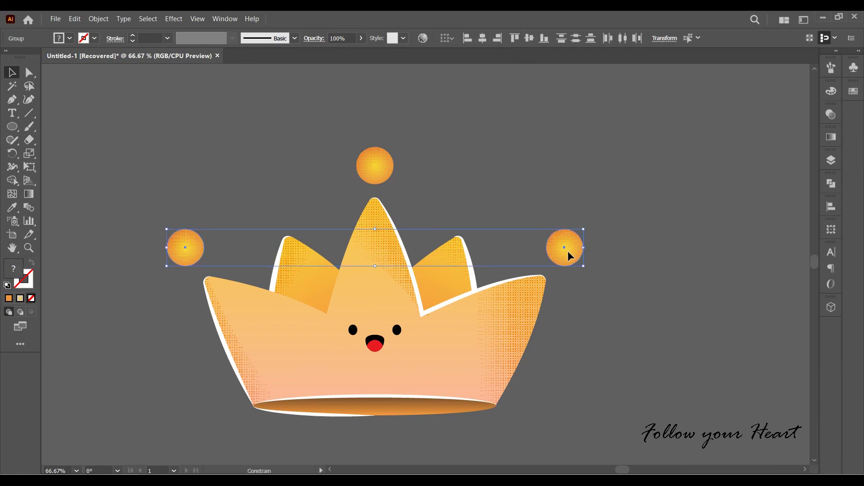
mouse_move(568, 256)
mouse_down()
mouse_move(570, 264)
mouse_move(568, 255)
mouse_up()
Step: Raise the centre ball slightly higher above the middle tip
click(473, 203)
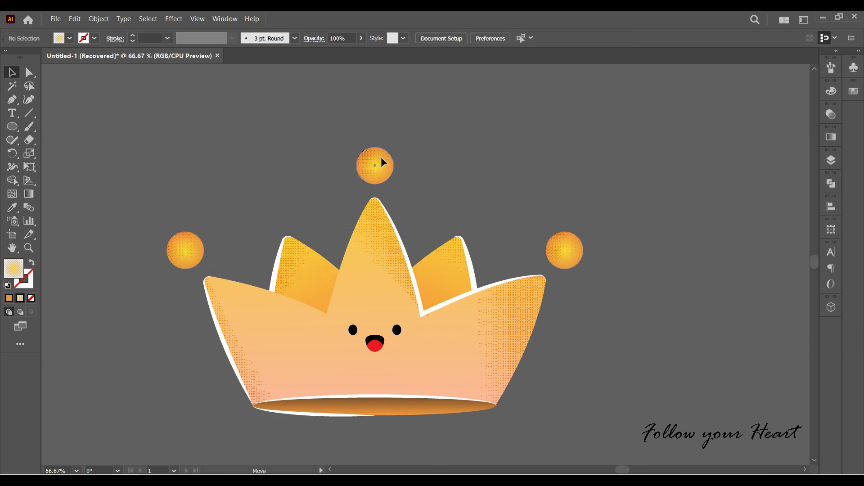
drag(381, 162, 383, 152)
click(126, 156)
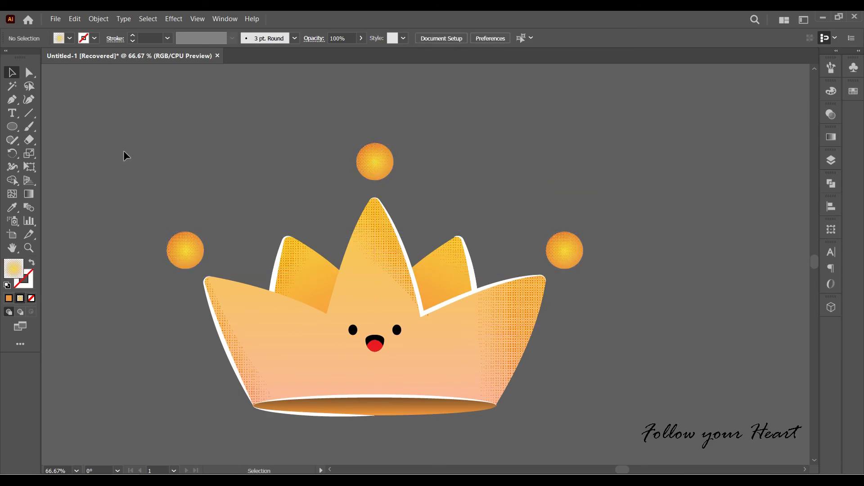
Step: Group the crown's parts together
right_click(469, 324)
click(495, 237)
click(700, 322)
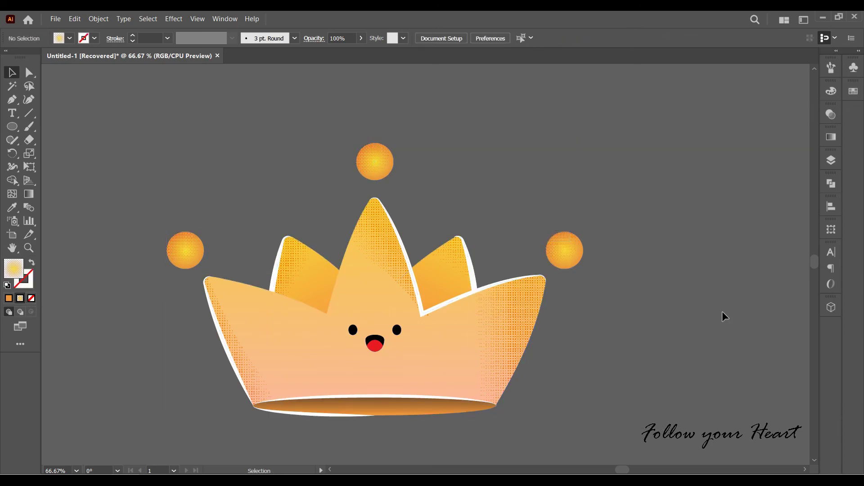